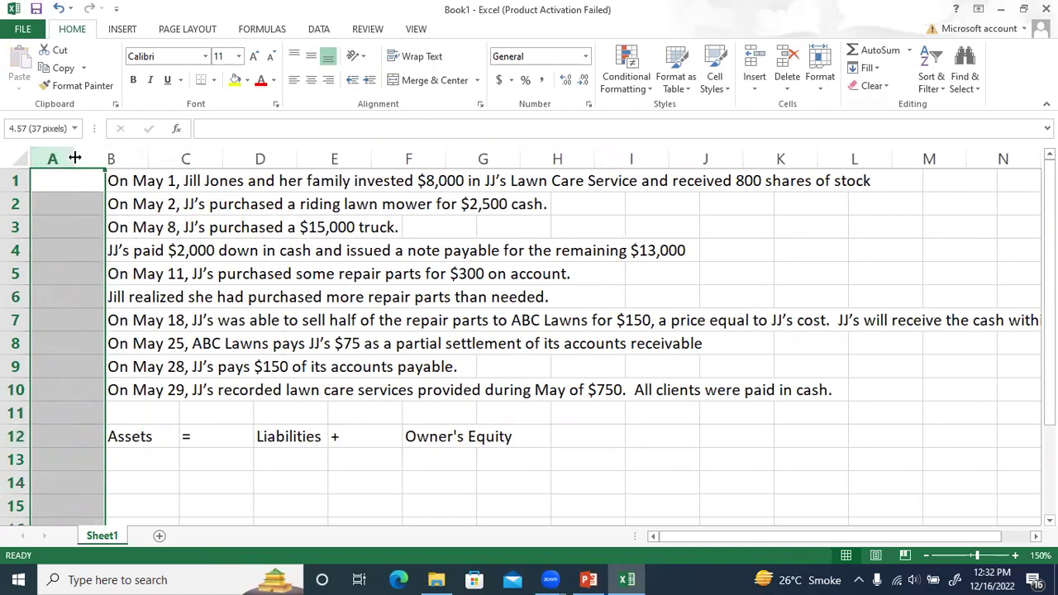
pyautogui.click(103, 274)
pyautogui.scroll(-1, 102, 264)
pyautogui.scroll(1, 101, 256)
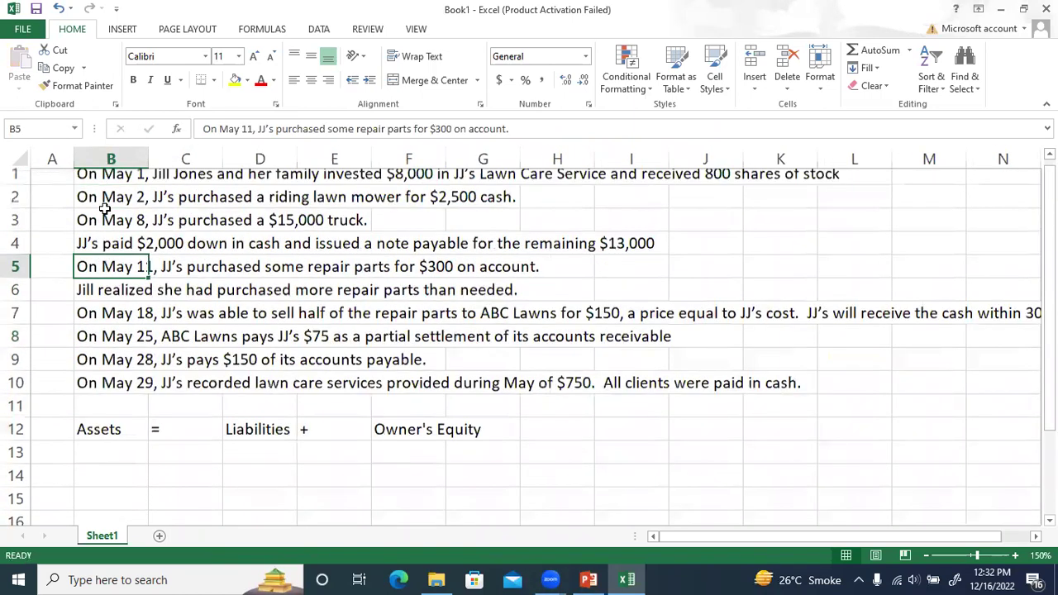
pyautogui.click(111, 181)
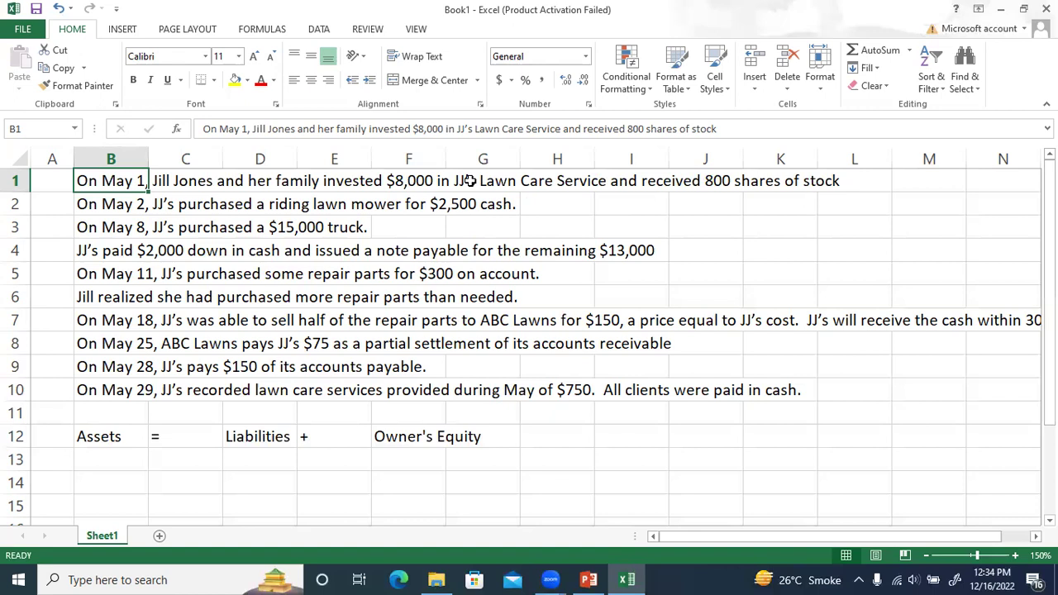
# Step: Add a Cash column label in B13 under Assets and enter +8000 in B14 for the May 1 investment
pyautogui.click(125, 454)
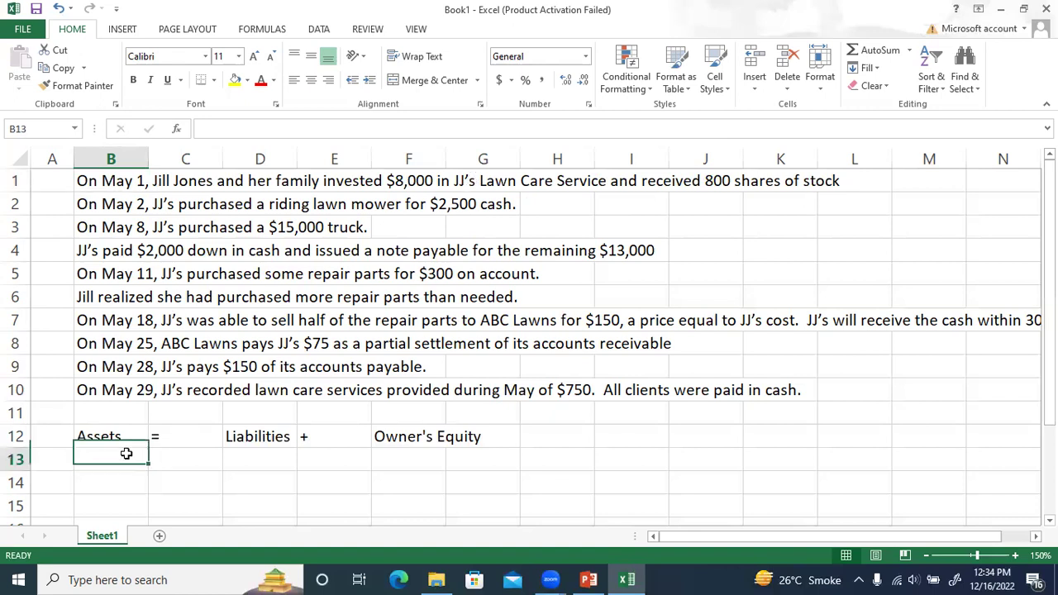
pyautogui.write('Cash')
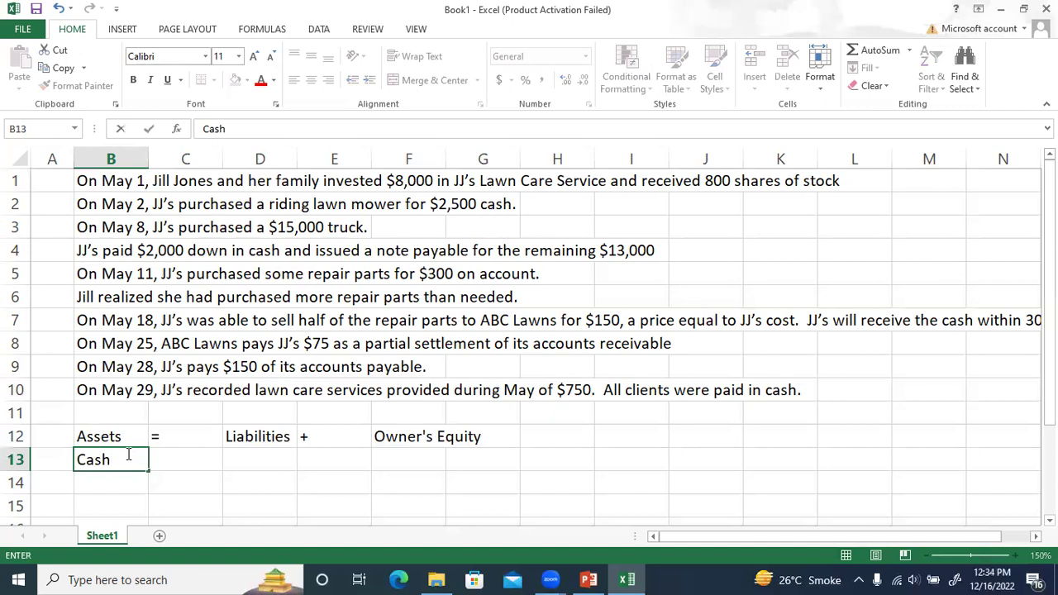
pyautogui.press('Return')
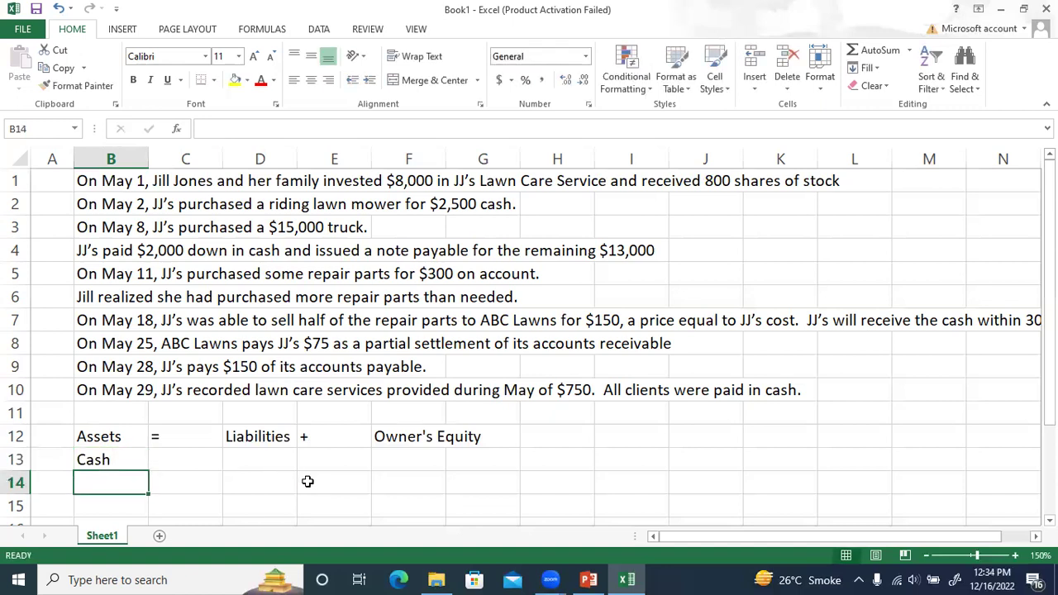
pyautogui.write('+')
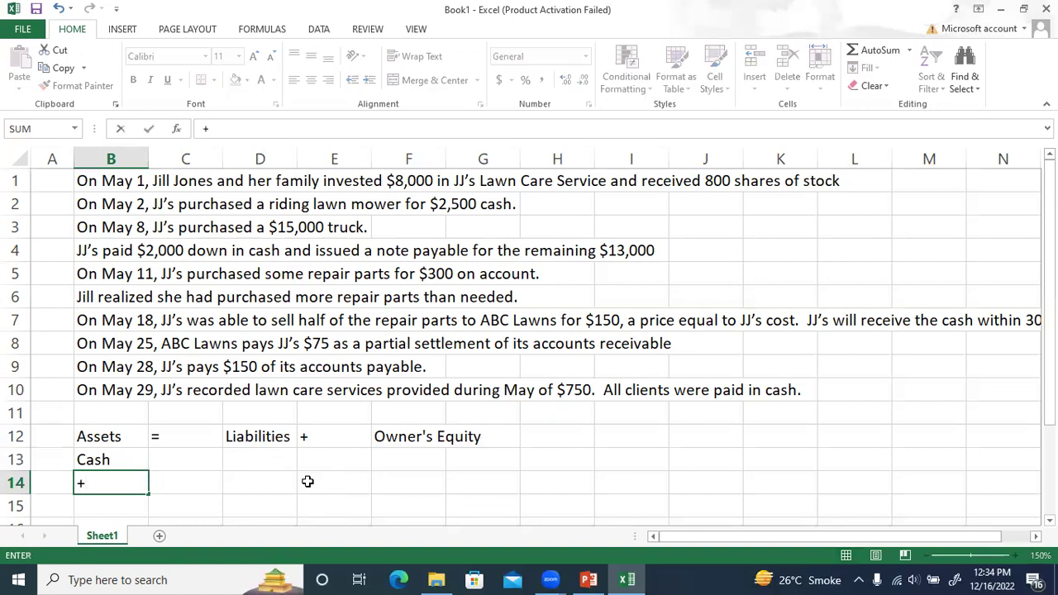
pyautogui.write('8000')
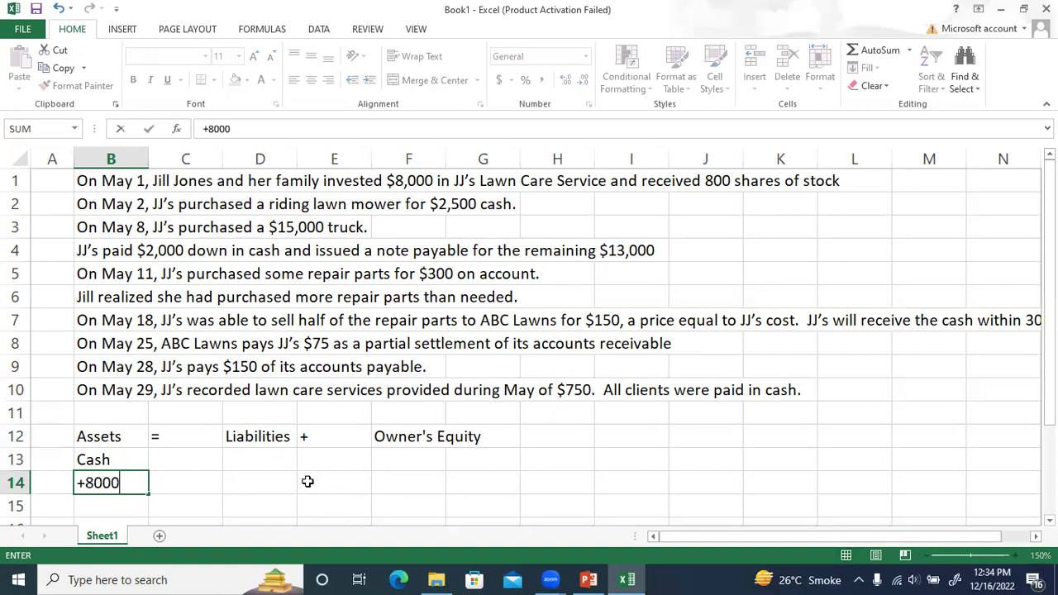
pyautogui.press('Return')
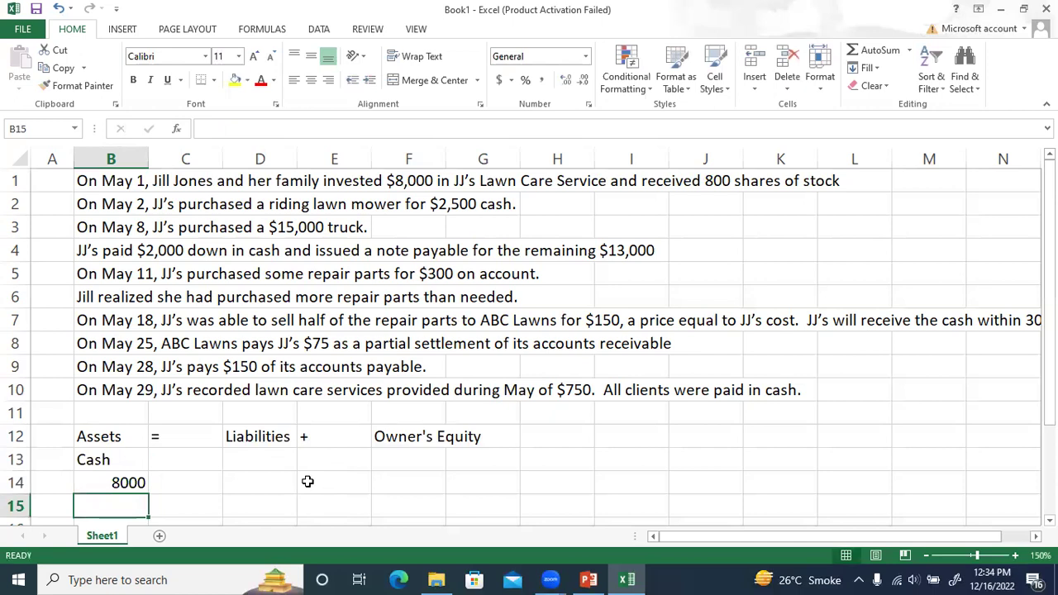
# Step: Record the matching +8000 in F14 under Owner's Equity
pyautogui.click(430, 480)
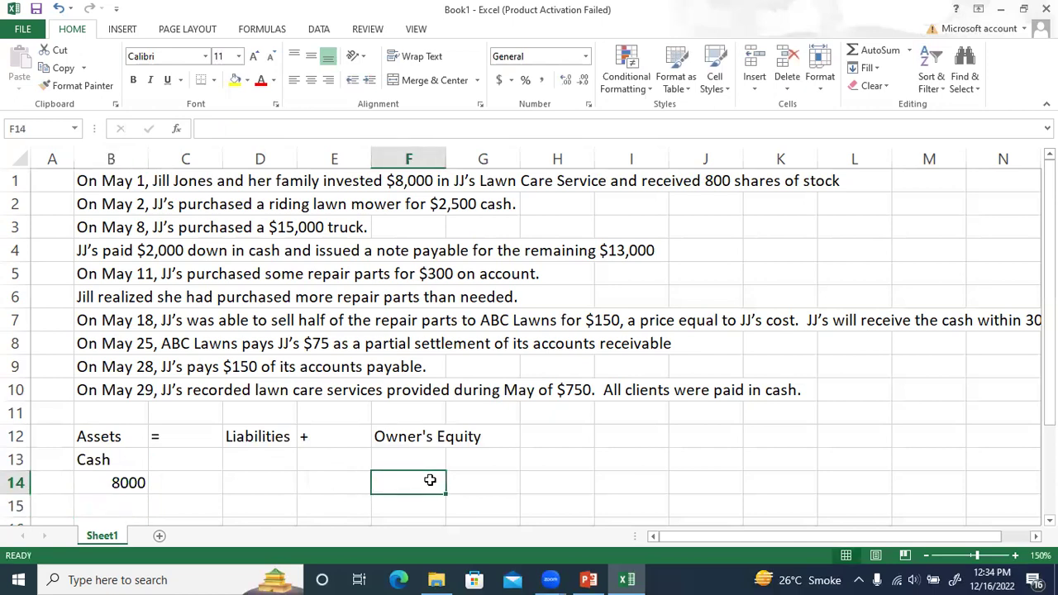
pyautogui.write('+')
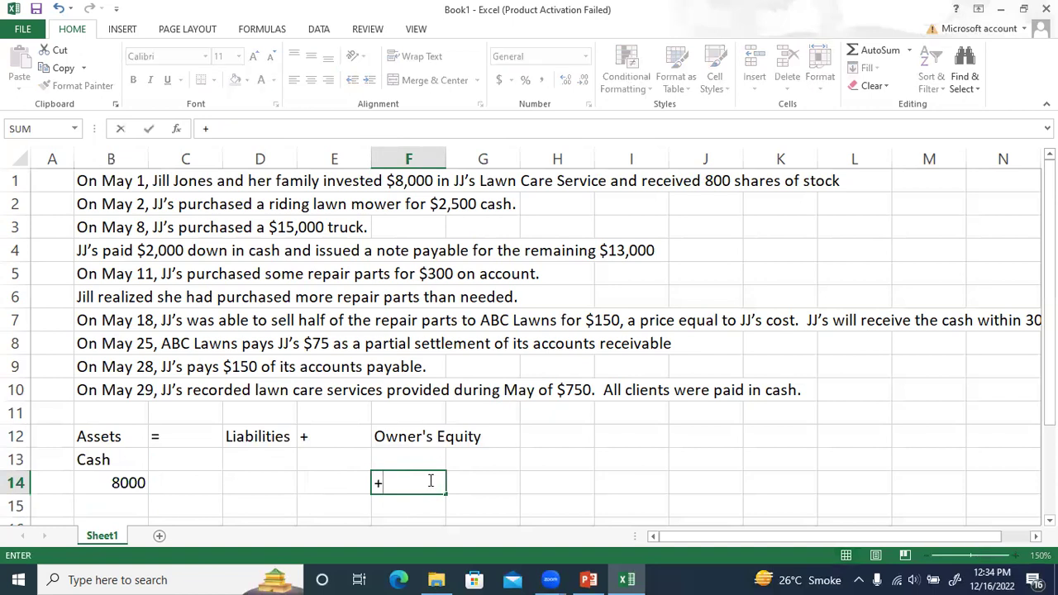
pyautogui.write('8000')
pyautogui.press('Return')
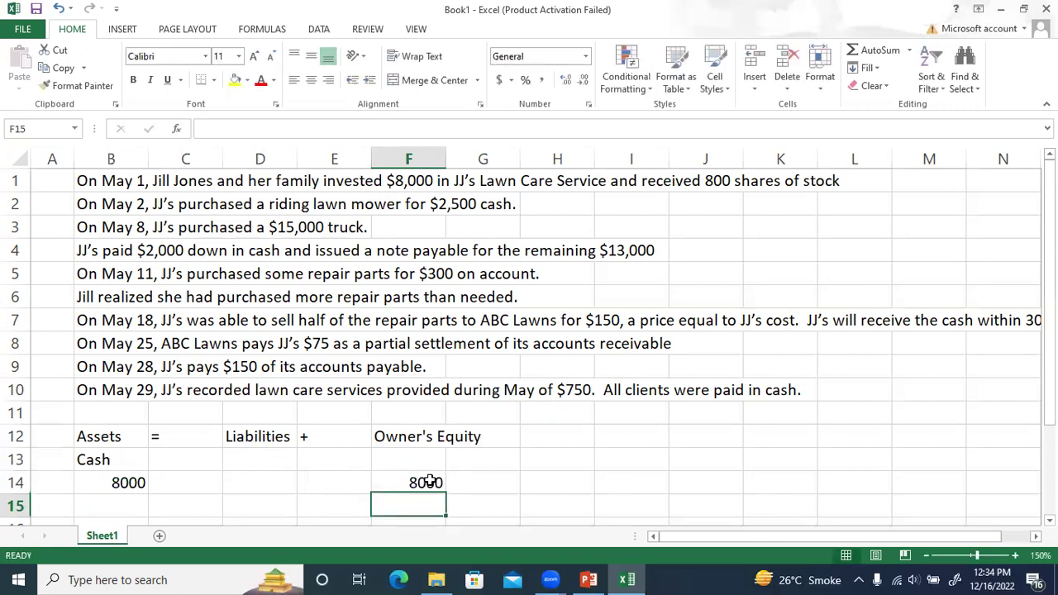
# Step: Label the owner's equity amount as Capital stock in F13
pyautogui.click(427, 481)
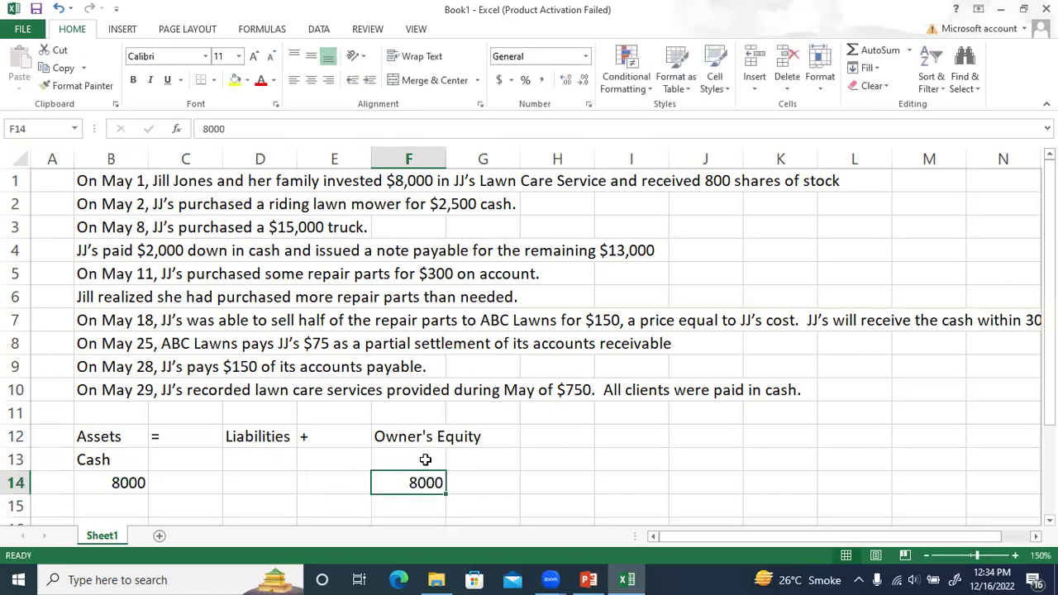
pyautogui.click(425, 460)
pyautogui.write('Cpit')
pyautogui.press('BackSpace')
pyautogui.press('BackSpace')
pyautogui.press('BackSpace')
pyautogui.write('apita')
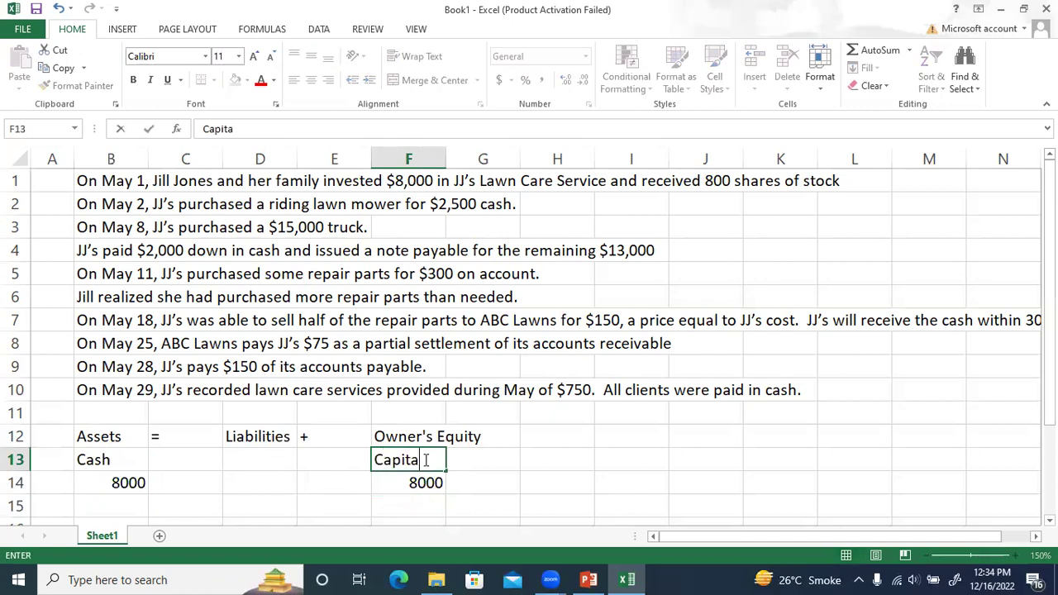
pyautogui.write('l stock')
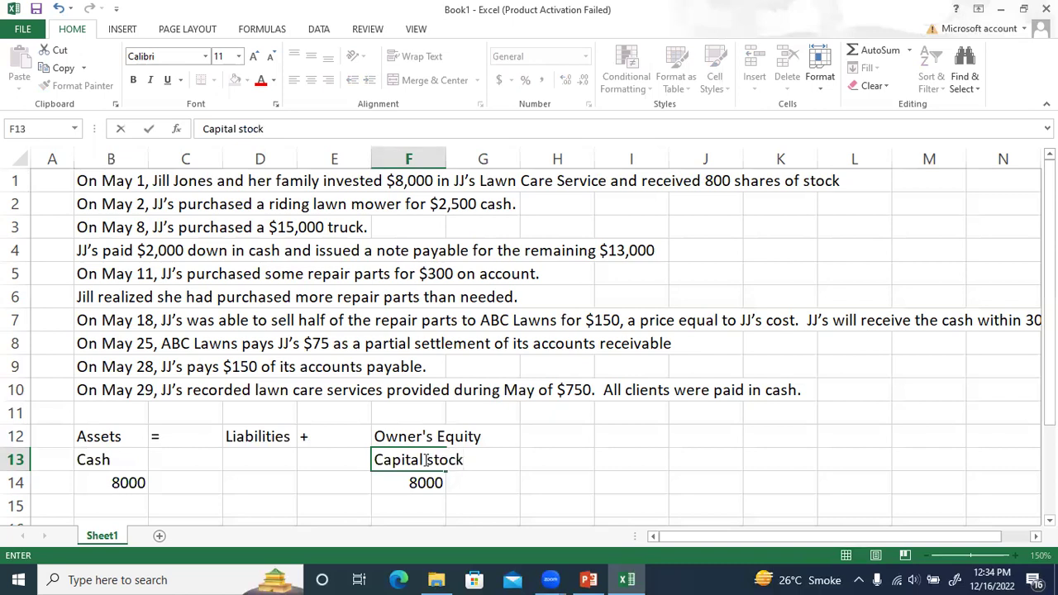
pyautogui.press('Return')
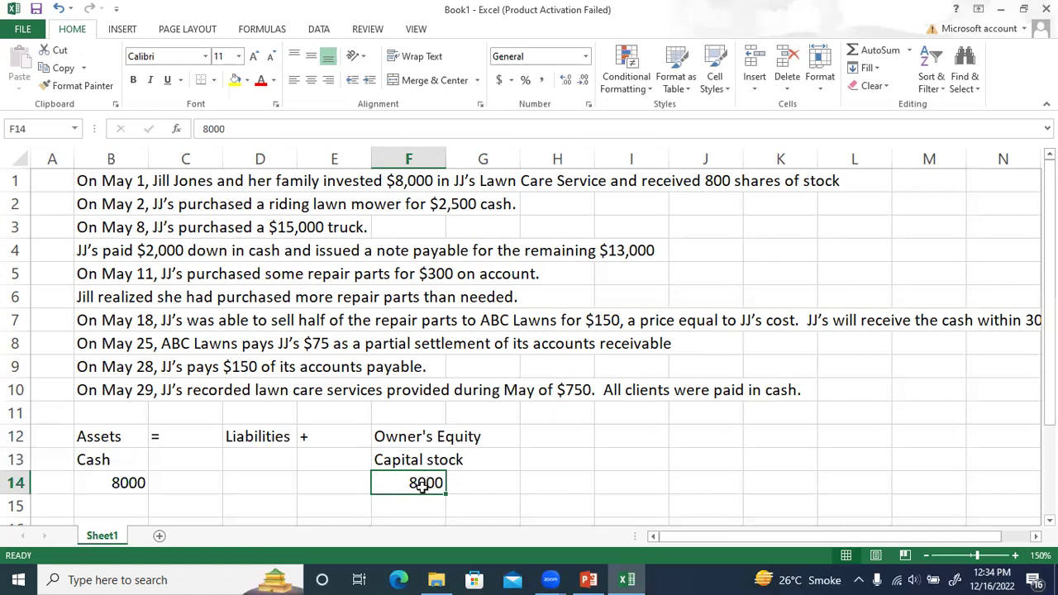
# Step: Compare the cash and capital stock entries with the May 1 balance sheet in the PowerPoint slide show, and return to the Excel workbook
pyautogui.click(132, 482)
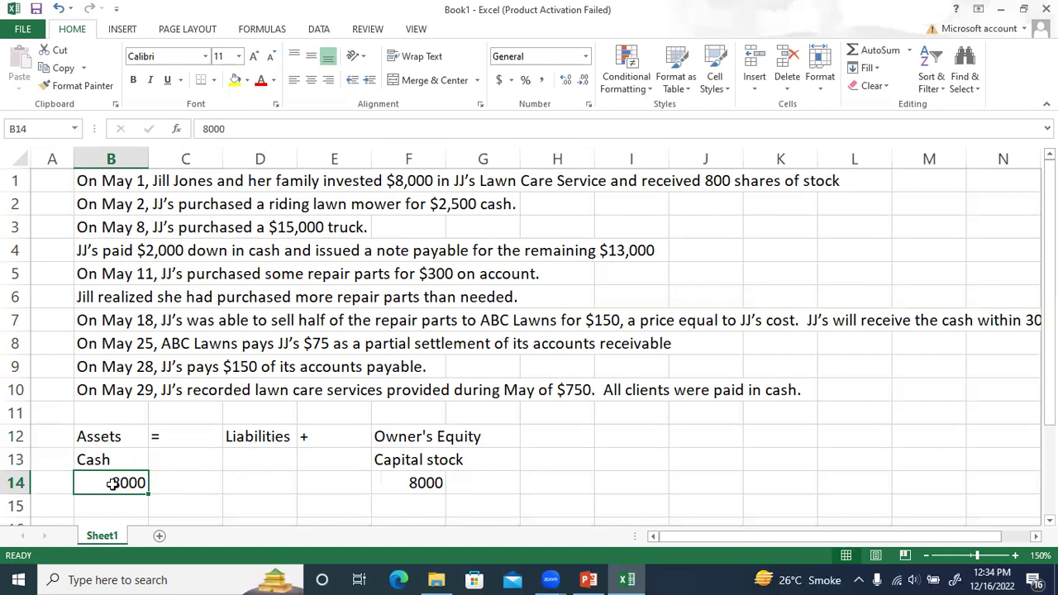
pyautogui.click(408, 486)
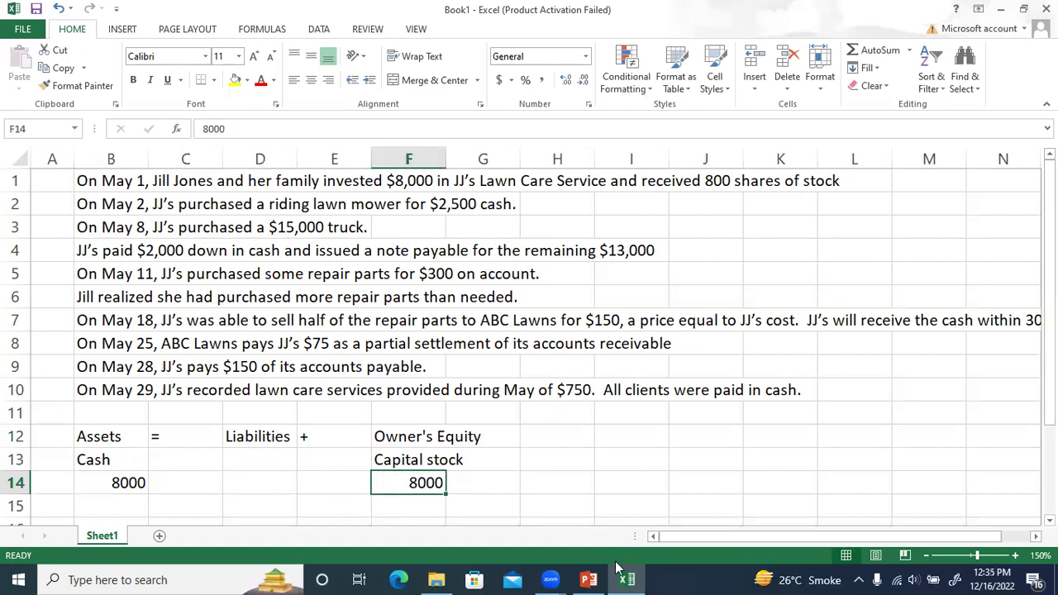
pyautogui.click(588, 578)
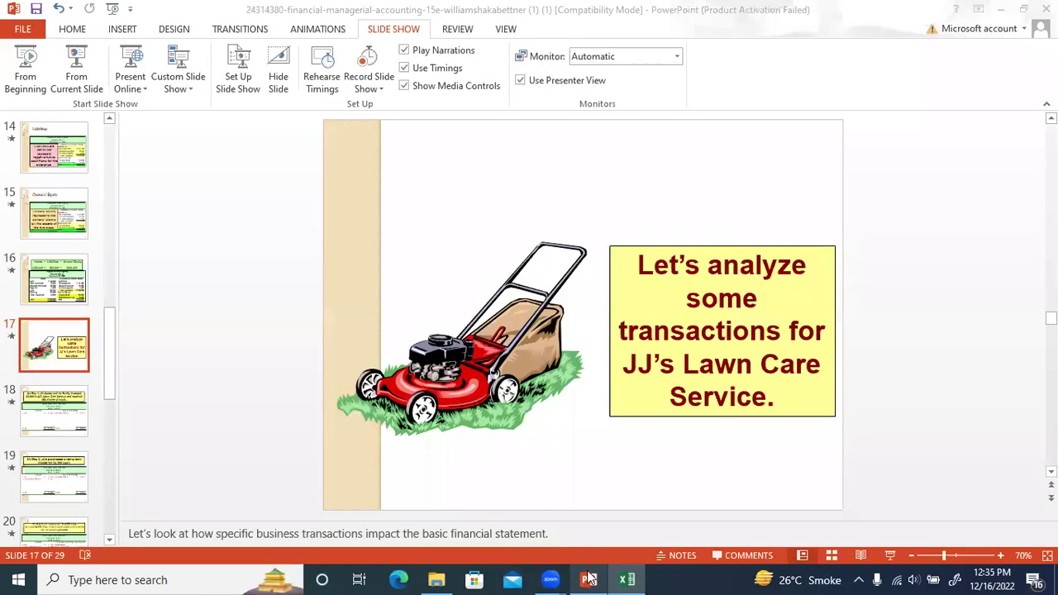
pyautogui.click(890, 554)
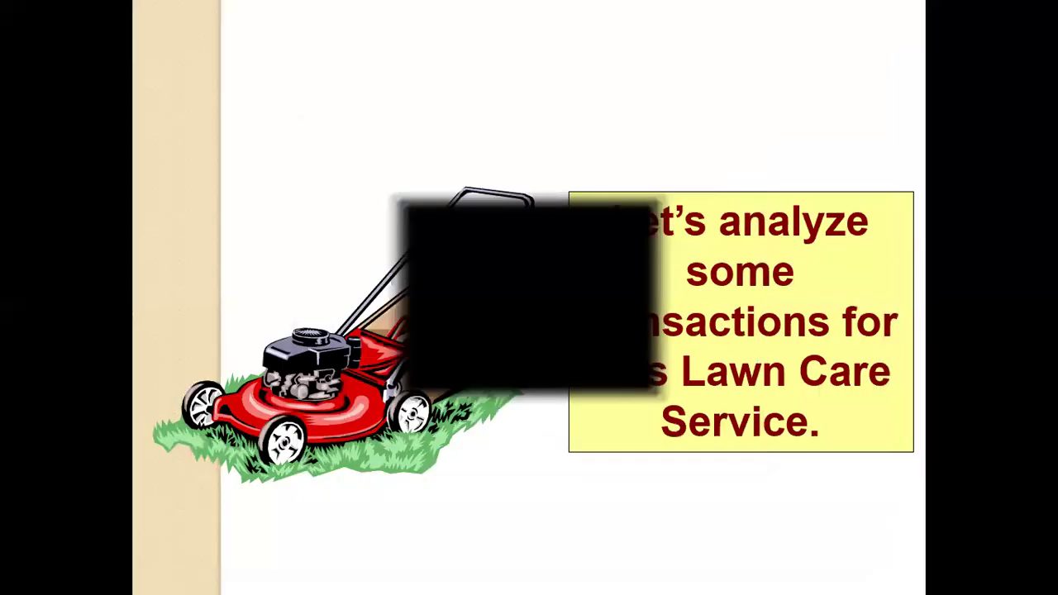
pyautogui.press('Right')
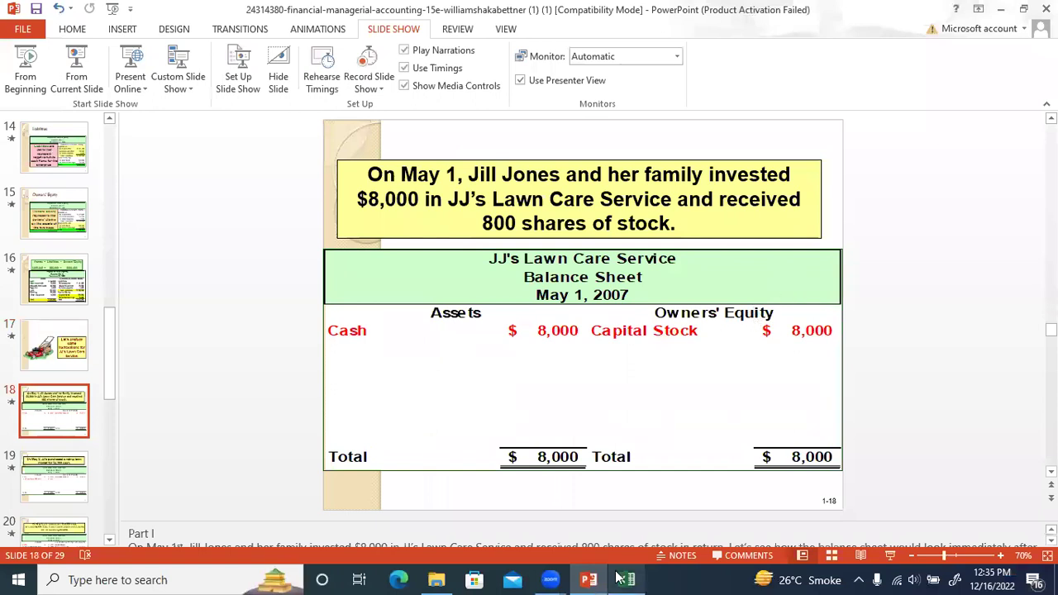
pyautogui.click(620, 579)
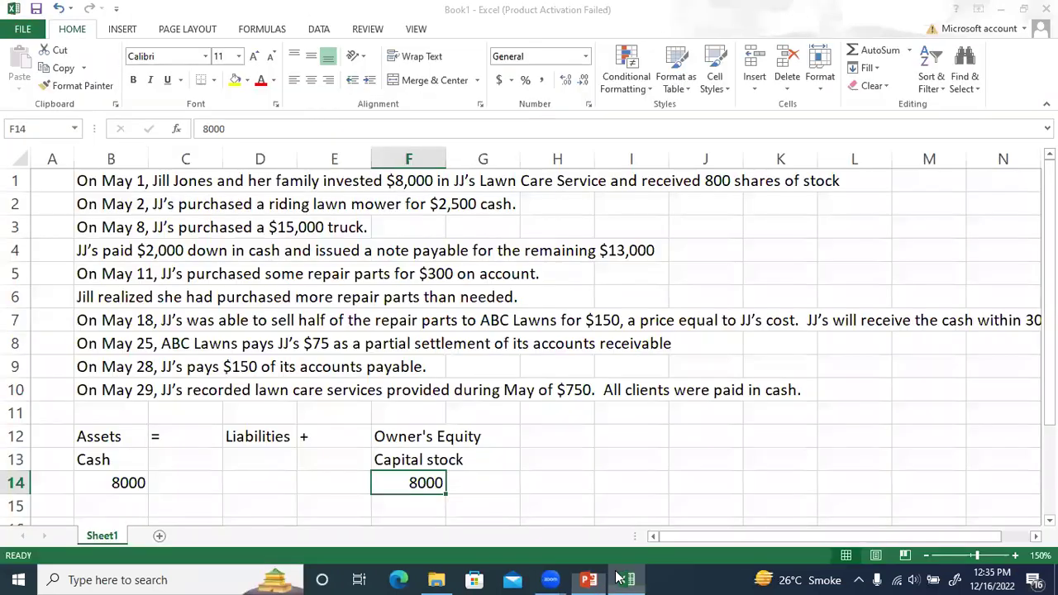
# Step: Enter the dates 1-May in A14 and 2-May in A15, widening column A so the dates fit
pyautogui.click(73, 480)
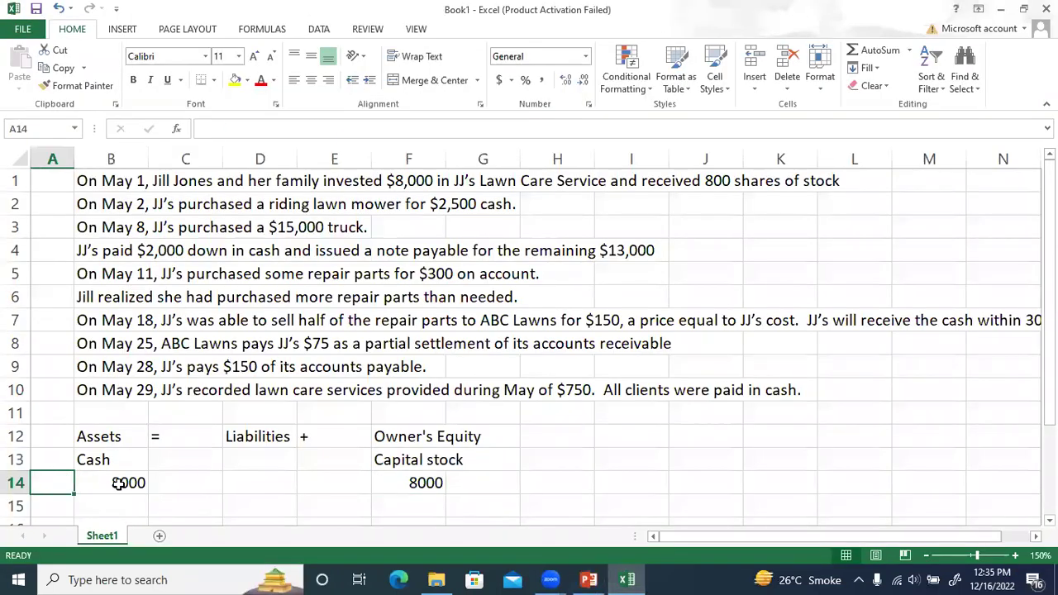
pyautogui.write('May')
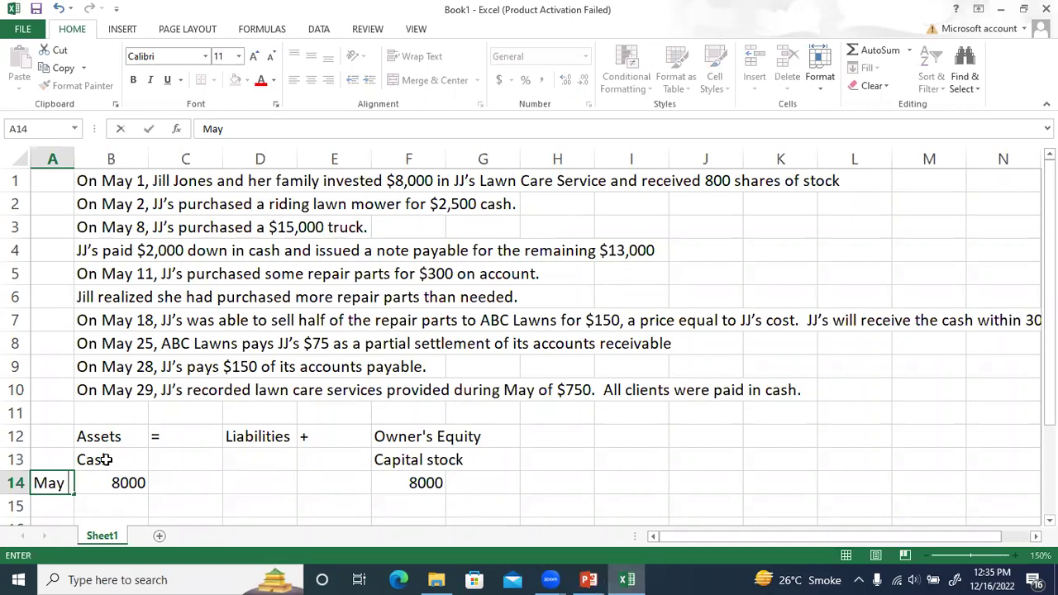
pyautogui.press('Return')
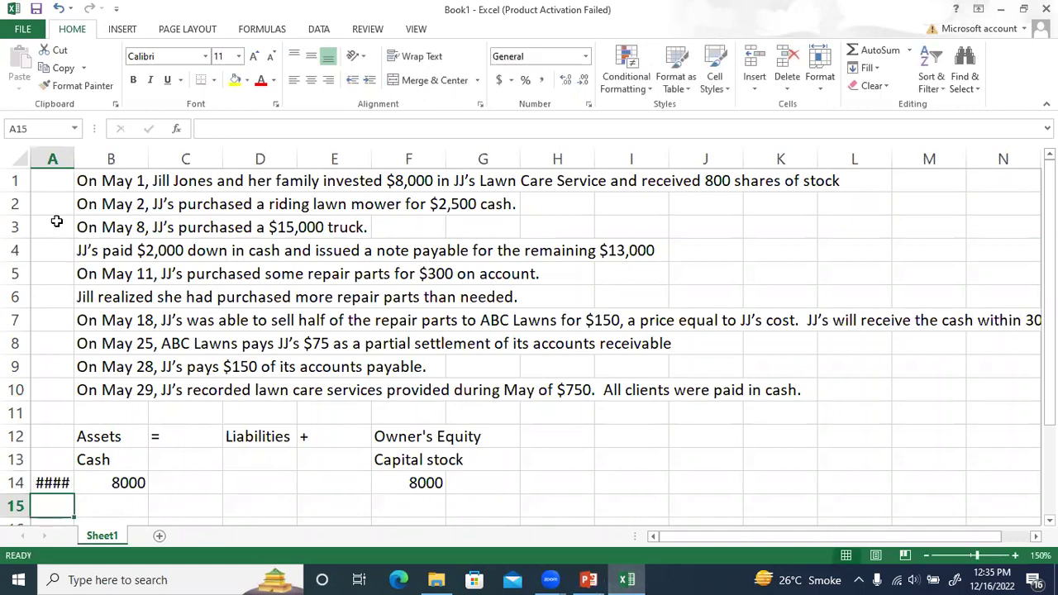
pyautogui.moveTo(74, 165); pyautogui.dragTo(81, 165)
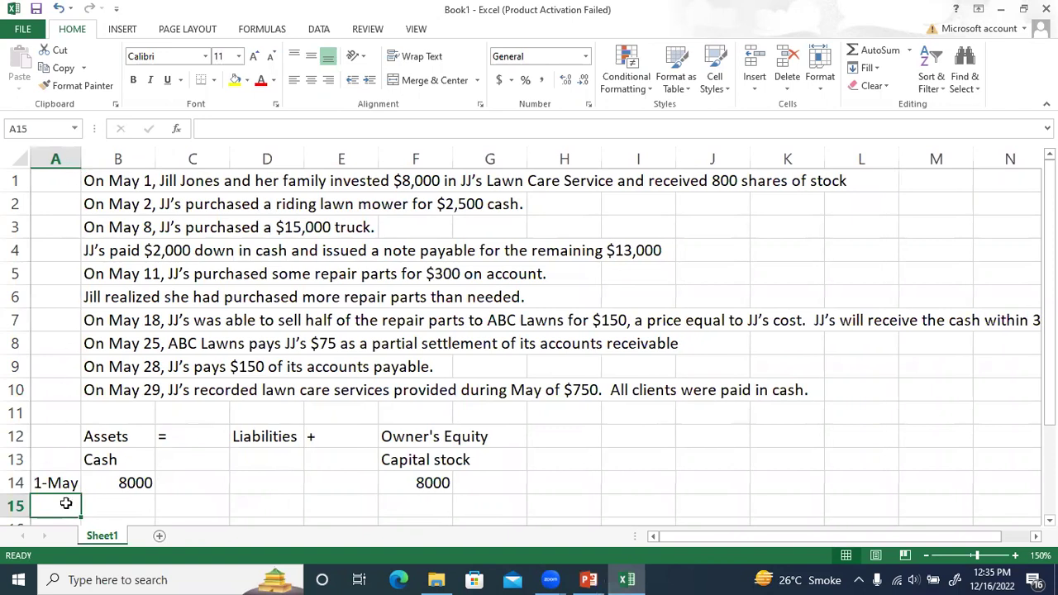
pyautogui.write('2 may')
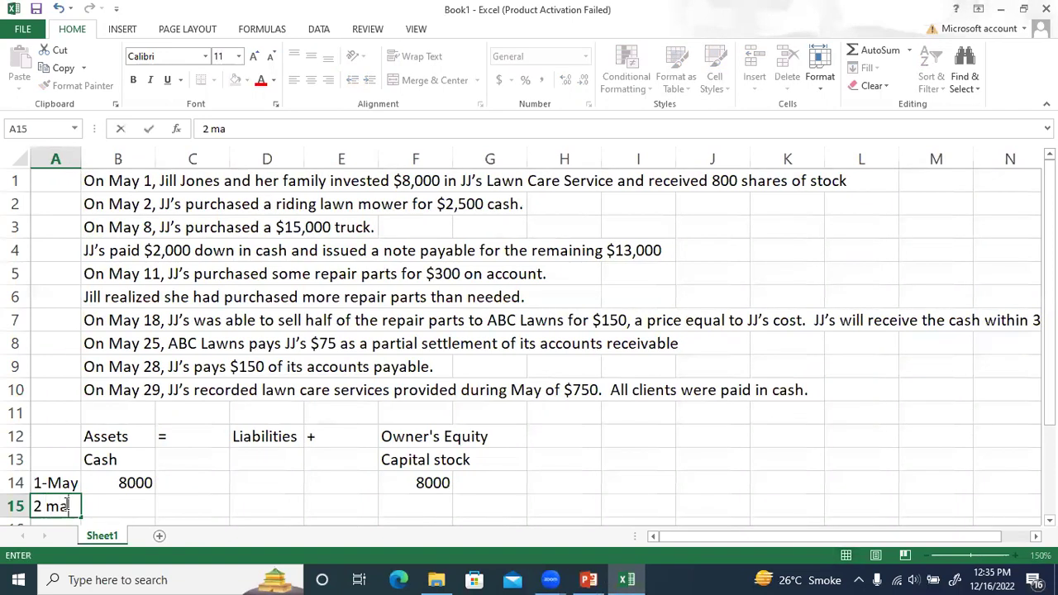
pyautogui.press('Return')
pyautogui.scroll(1, 179, 445)
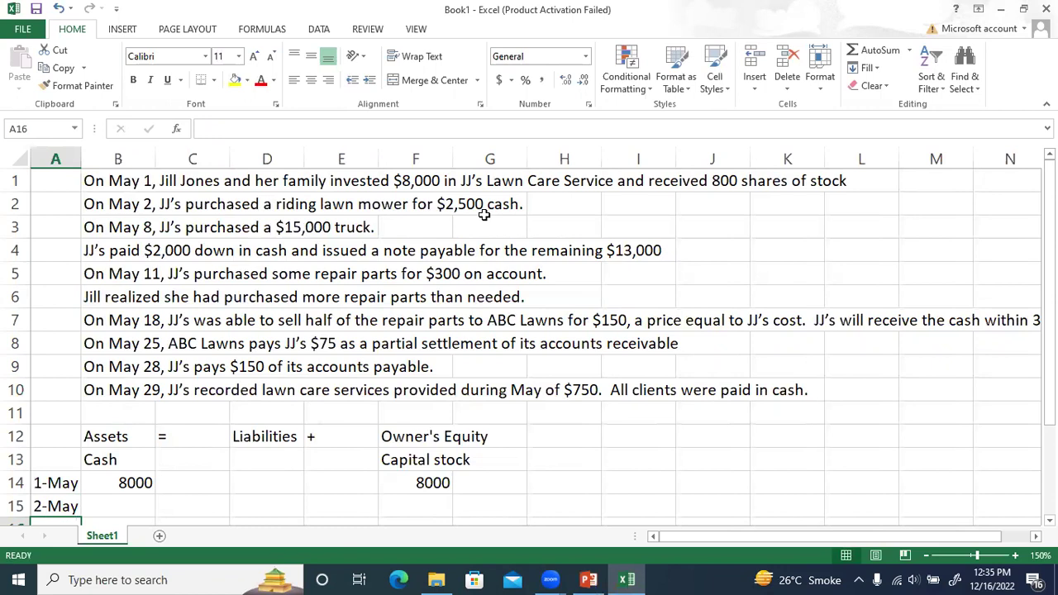
# Step: Record the cash payment for the riding lawn mower as -2500 in B15 on the 2-May row
pyautogui.click(147, 487)
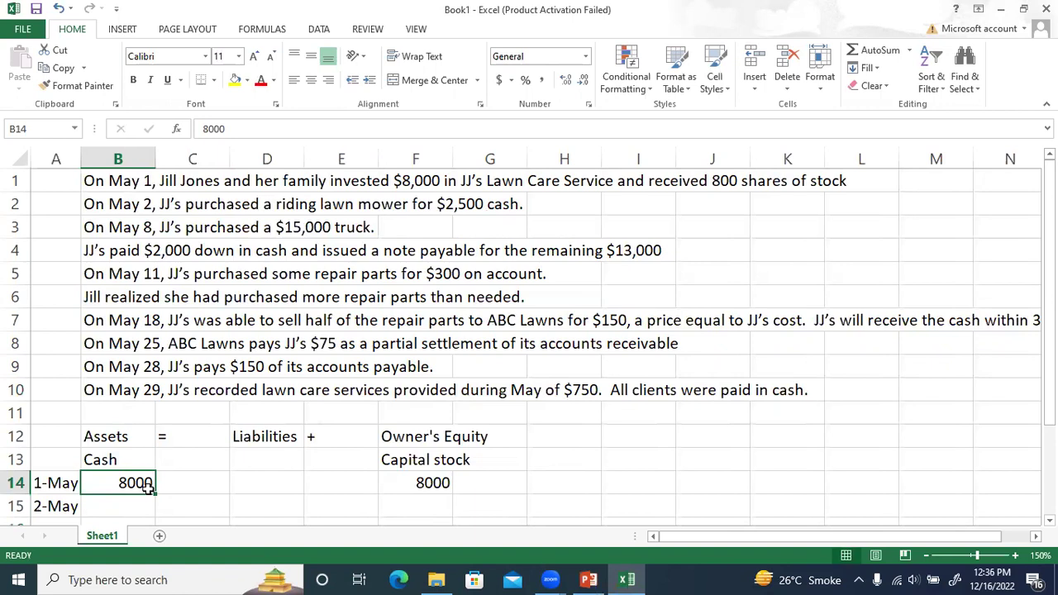
pyautogui.scroll(-1, 147, 487)
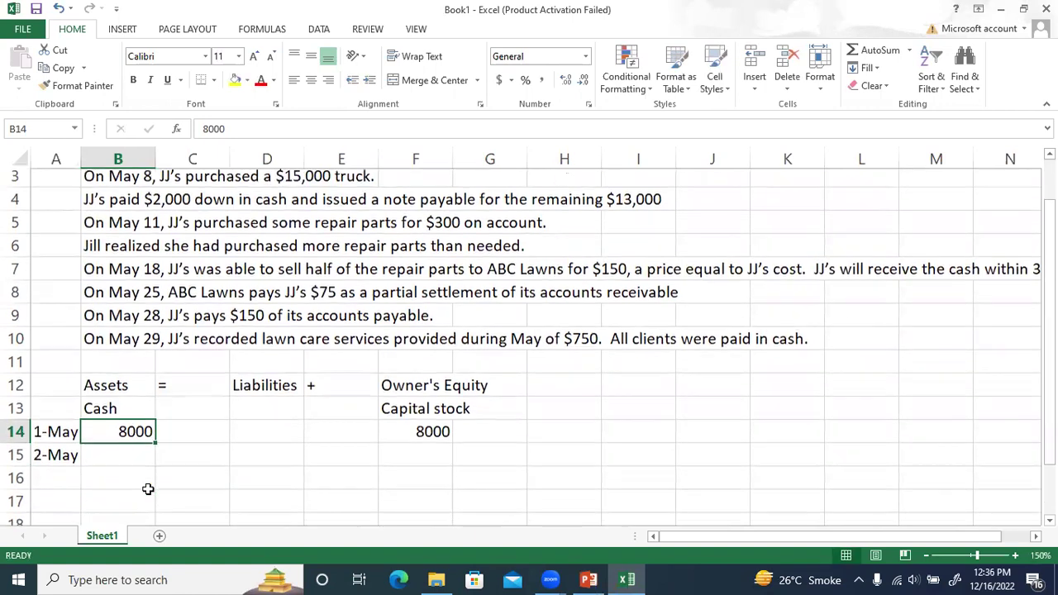
pyautogui.scroll(1, 148, 489)
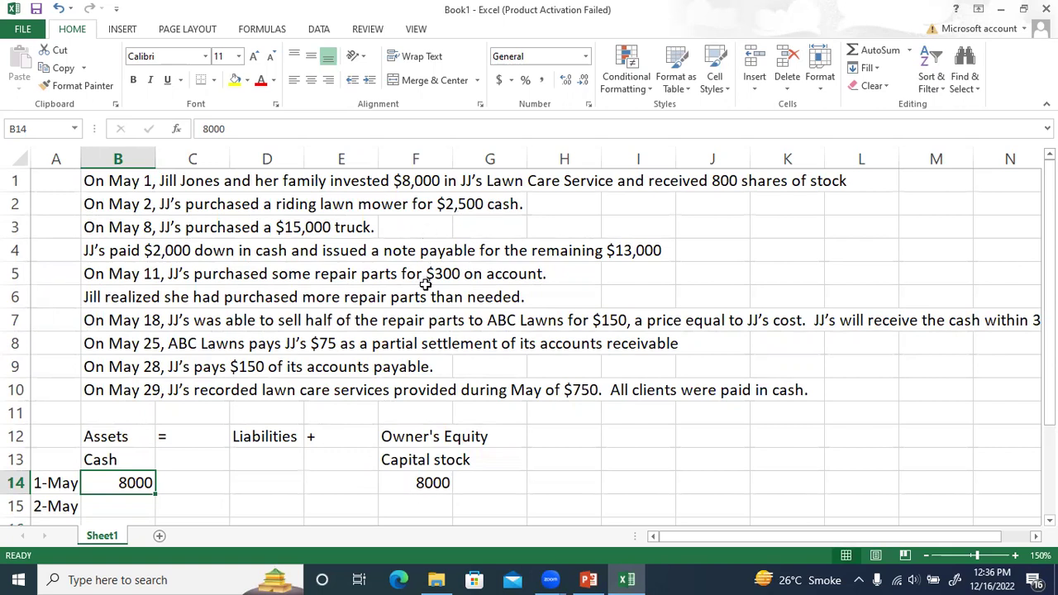
pyautogui.click(147, 496)
pyautogui.write('-2500')
pyautogui.press('Return')
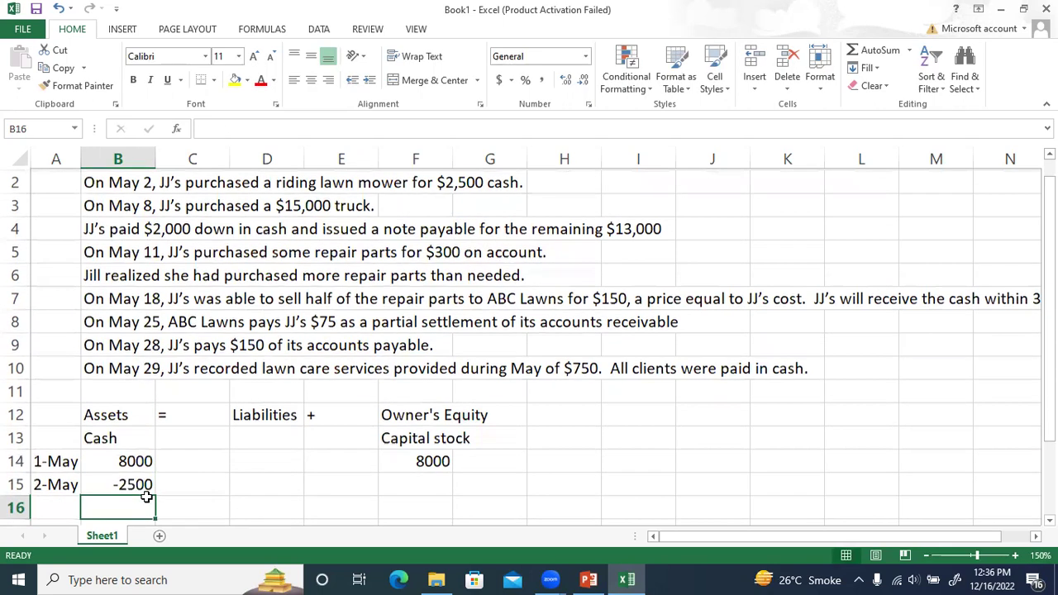
# Step: Total the cash entries in B16 with a SUM of B14:B15
pyautogui.click(145, 483)
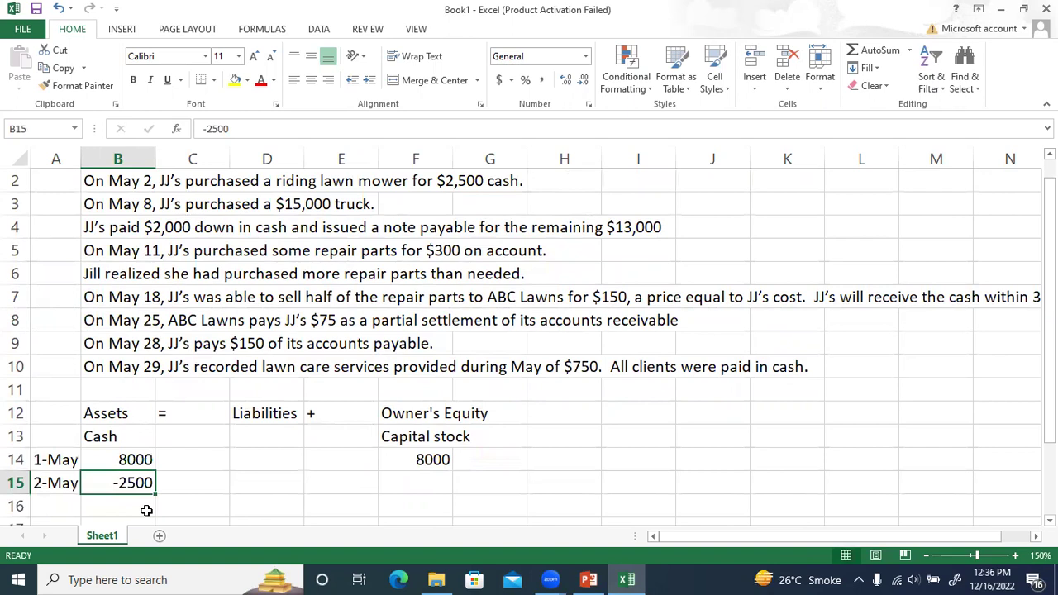
pyautogui.click(147, 507)
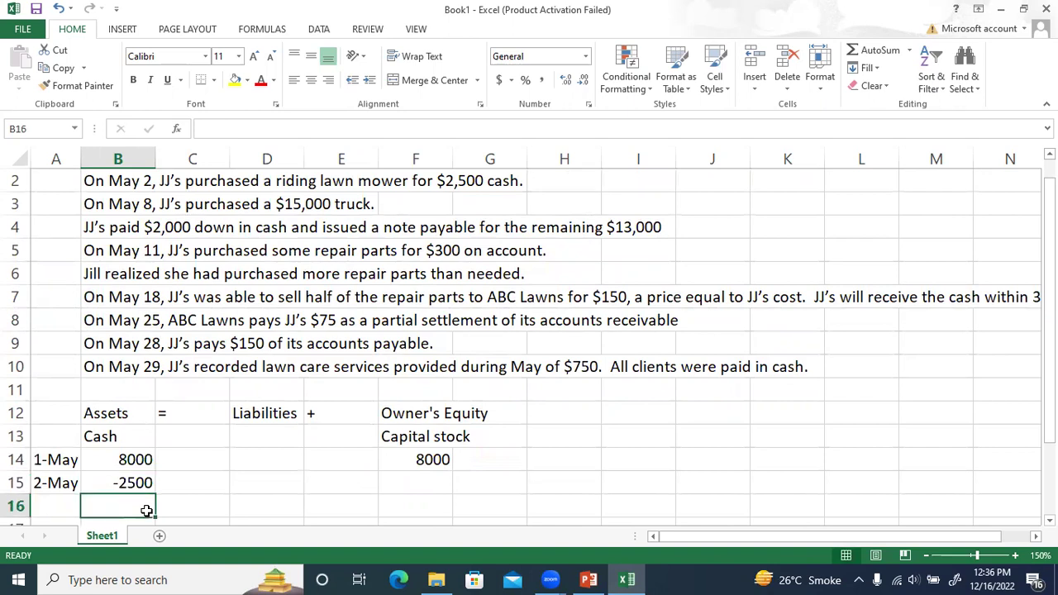
pyautogui.hotkey('alt', '=')
pyautogui.press('Return')
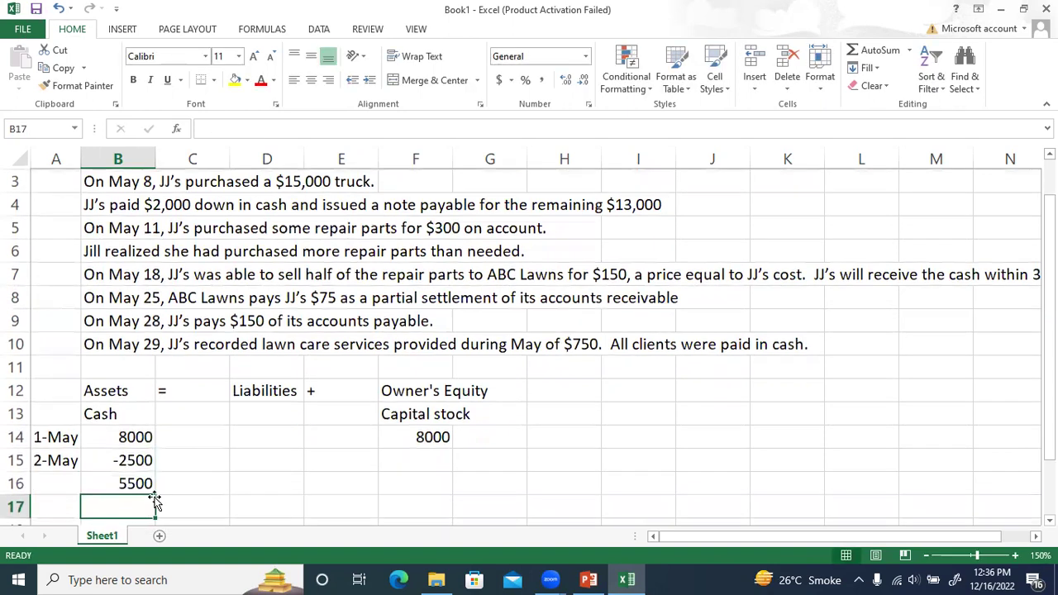
pyautogui.click(147, 478)
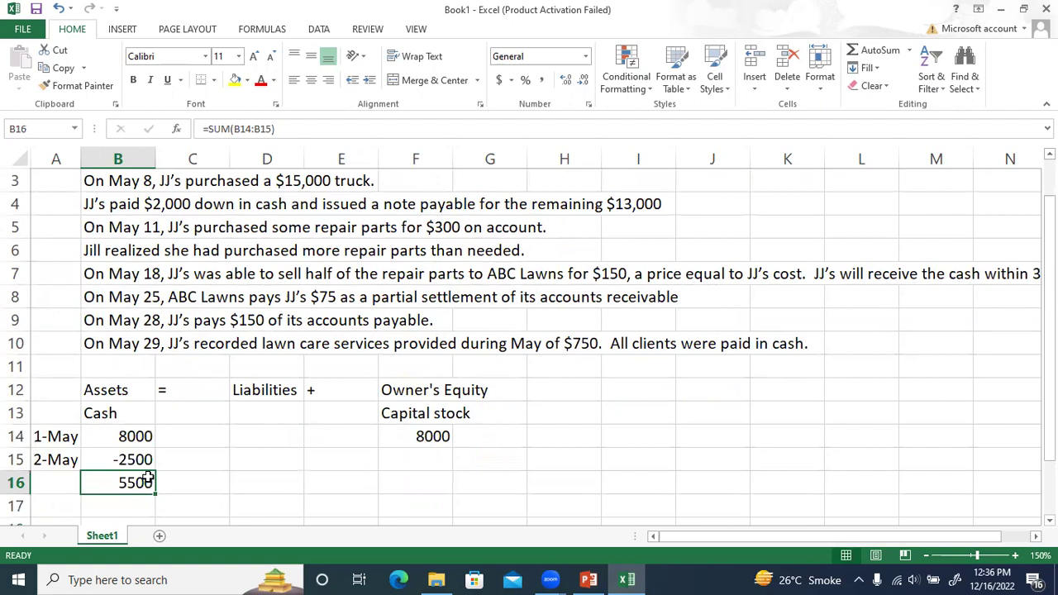
# Step: Insert a new column C before the equals sign and label it Lawn mower in C13
pyautogui.click(139, 461)
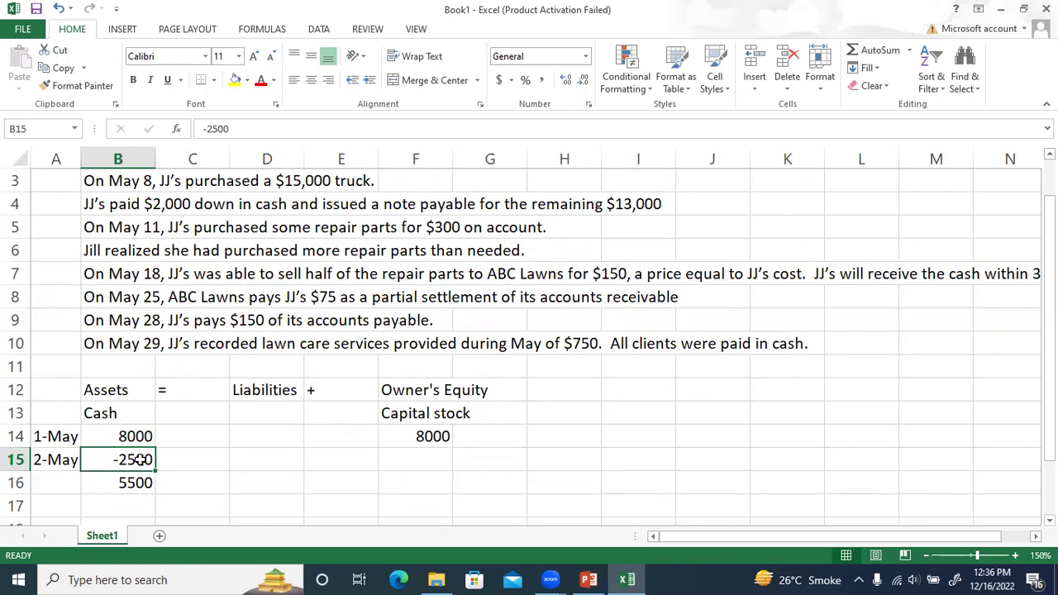
pyautogui.rightClick(192, 157)
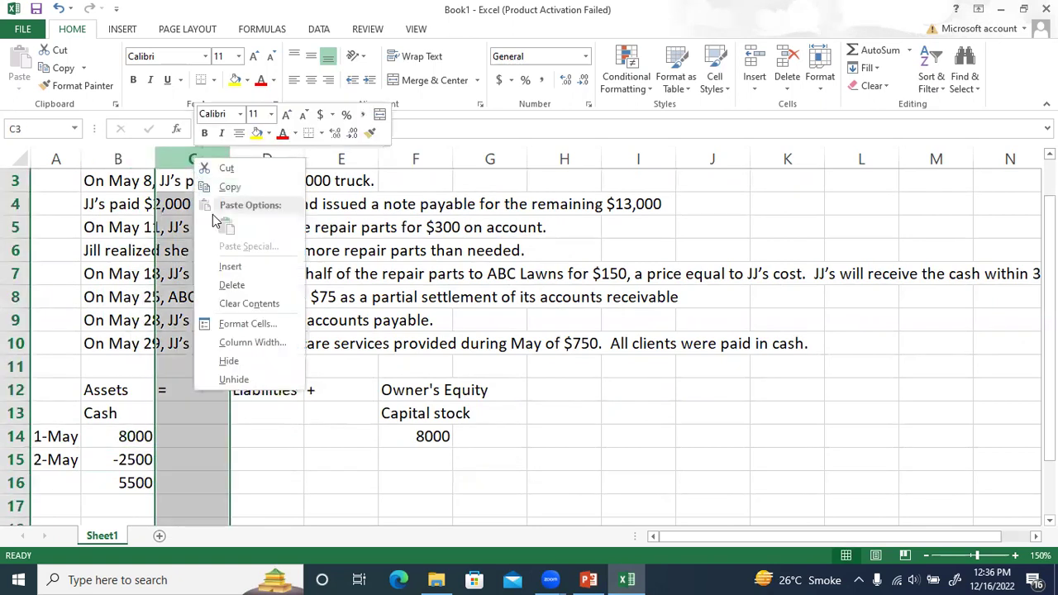
pyautogui.click(247, 267)
pyautogui.click(204, 413)
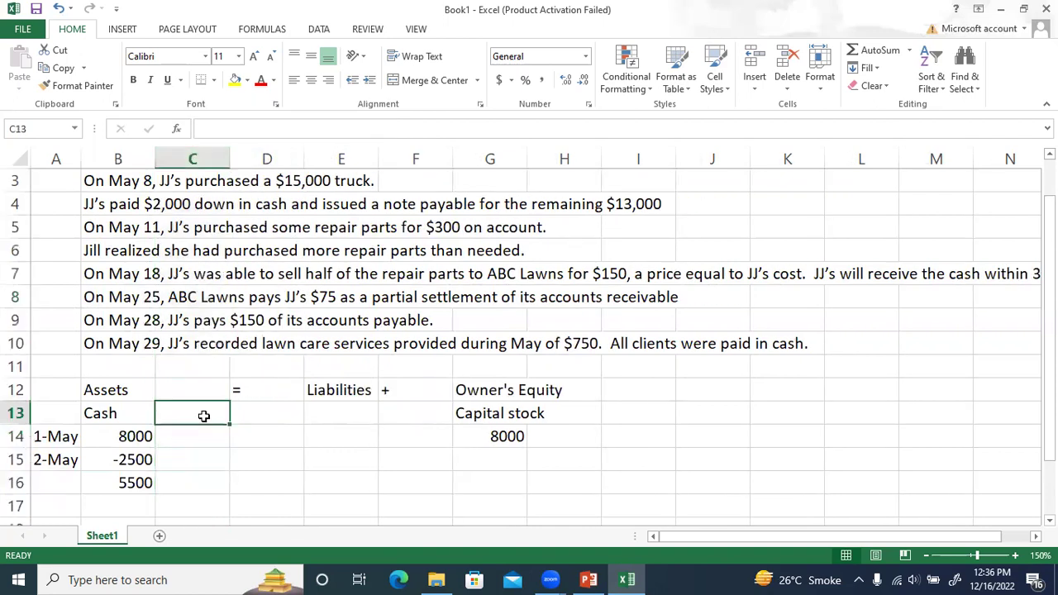
pyautogui.write('Lw')
pyautogui.press('BackSpace')
pyautogui.write('w')
pyautogui.press('BackSpace')
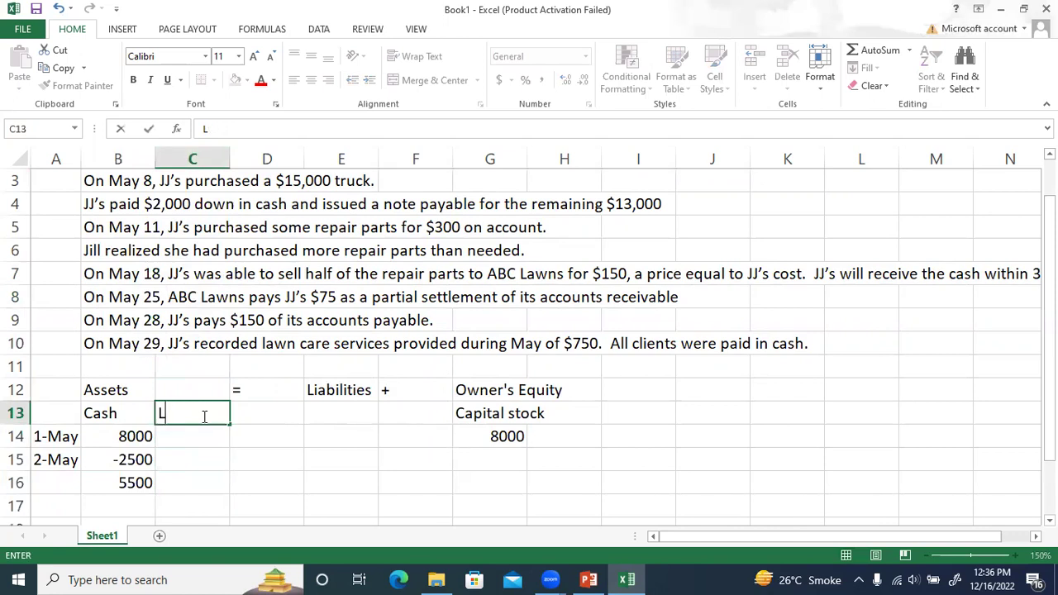
pyautogui.write('awn mower')
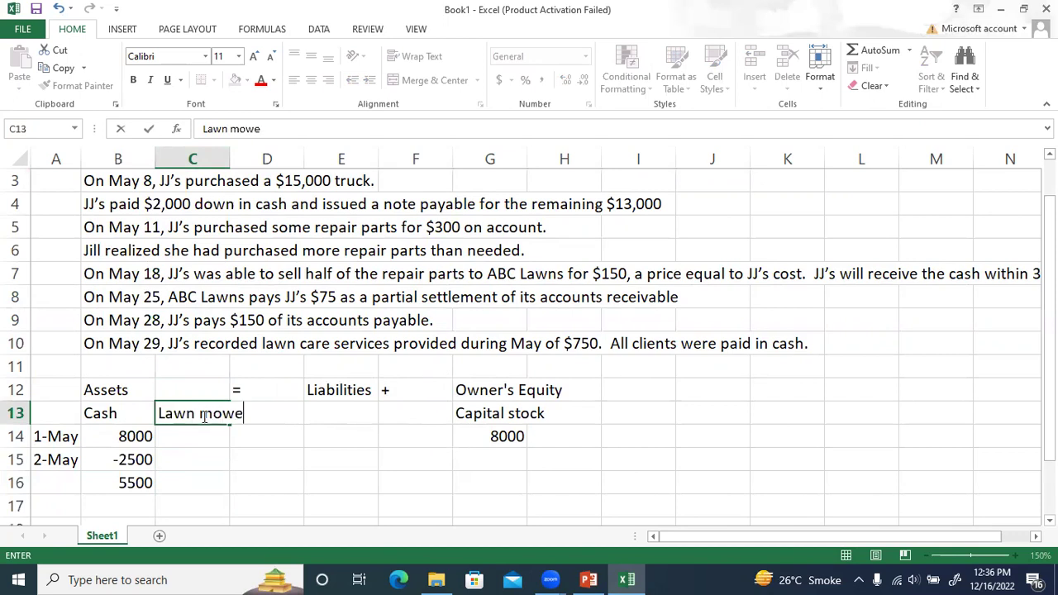
pyautogui.press('Return')
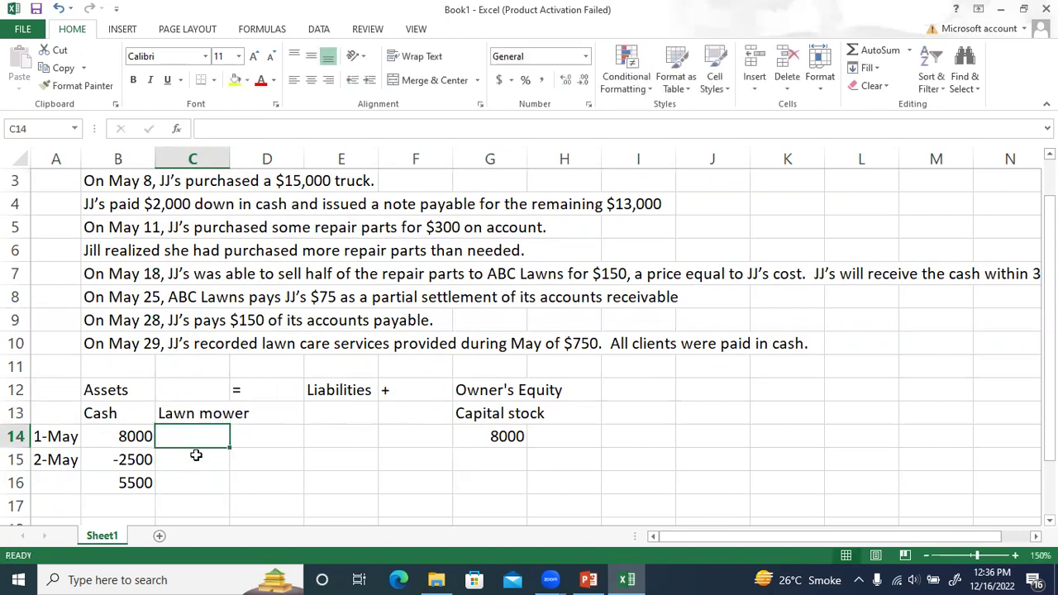
# Step: Record the lawn mower purchase as 2500 in C15 on the 2-May row
pyautogui.click(199, 454)
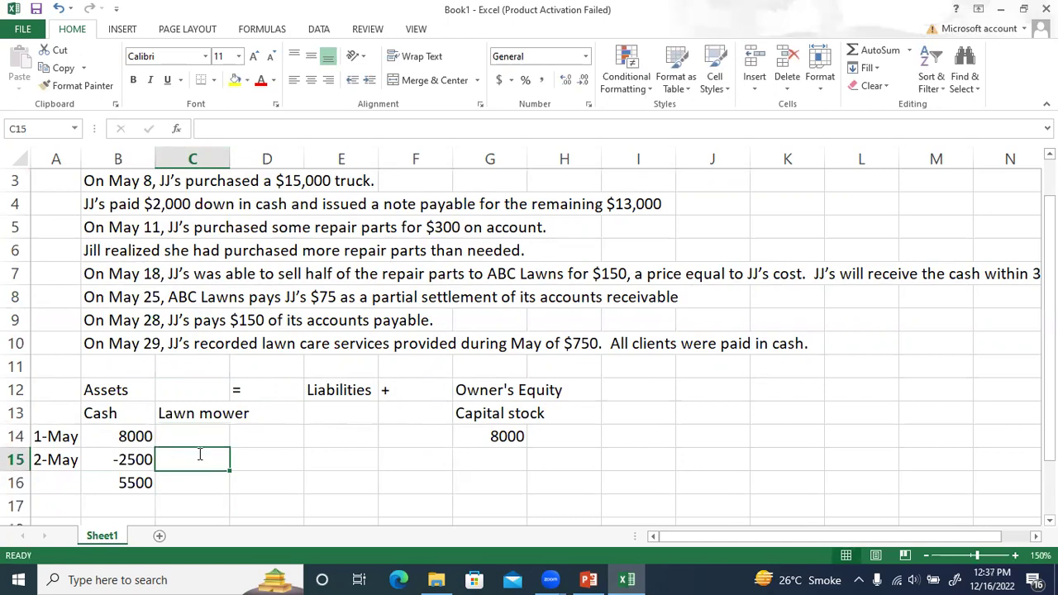
pyautogui.write('2500')
pyautogui.press('Return')
pyautogui.click(199, 453)
pyautogui.click(121, 460)
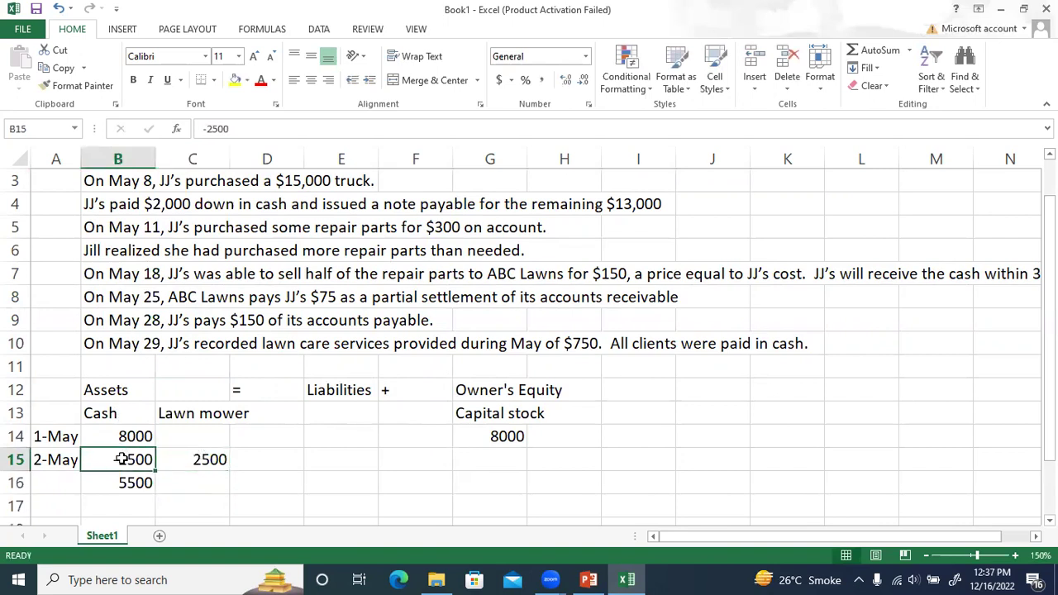
pyautogui.click(202, 465)
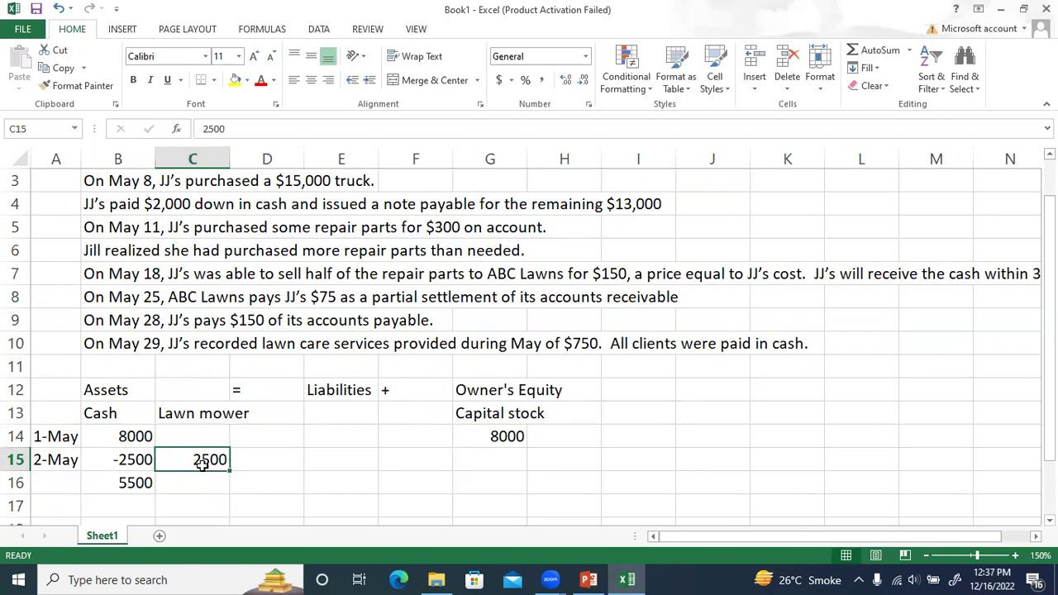
# Step: Enter the capital stock balance of 8000 in G16
pyautogui.click(350, 459)
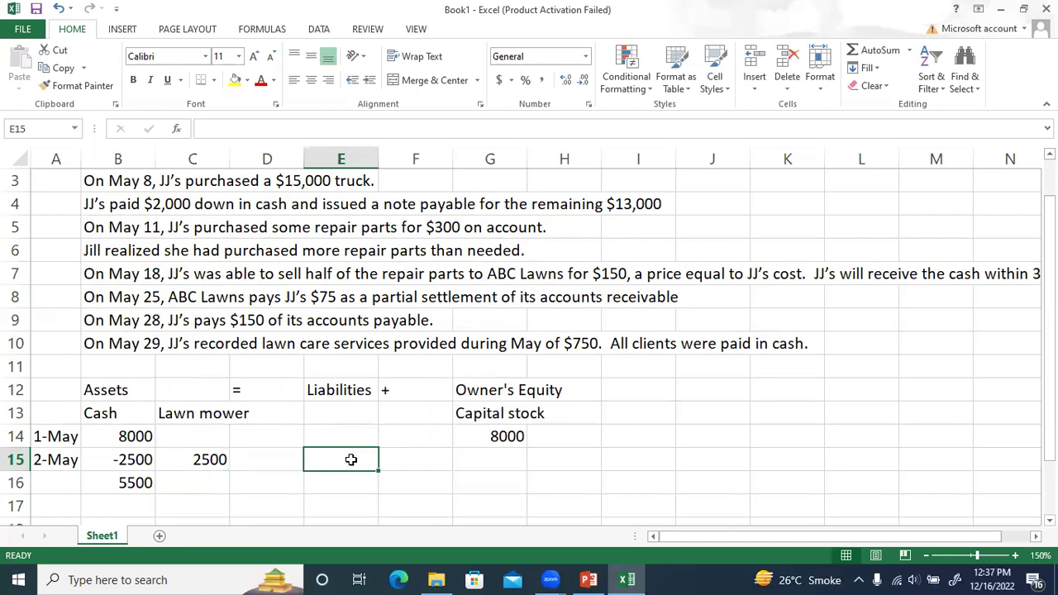
pyautogui.click(506, 462)
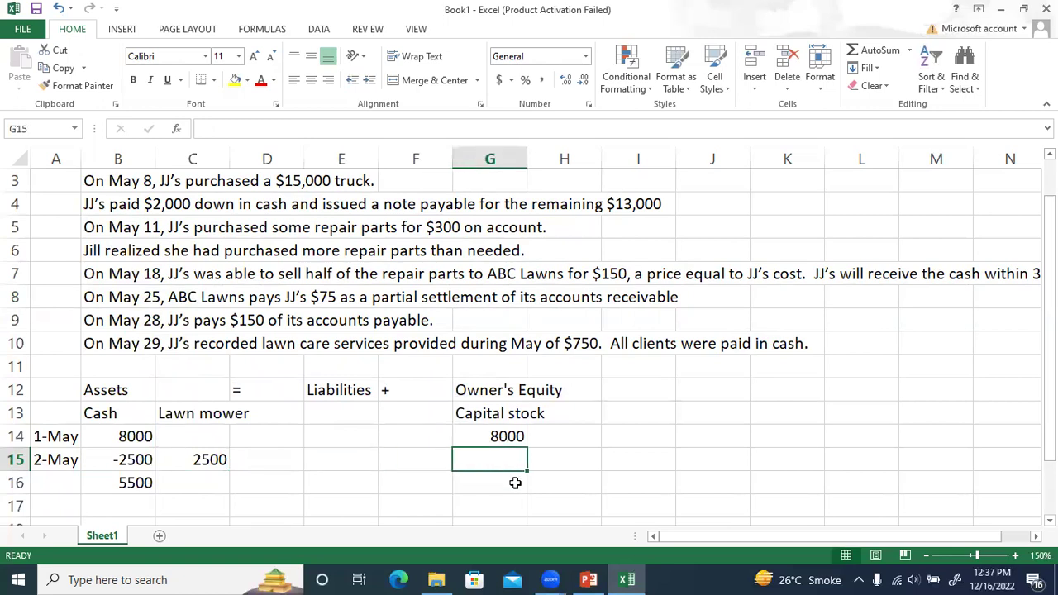
pyautogui.click(515, 482)
pyautogui.write('8000')
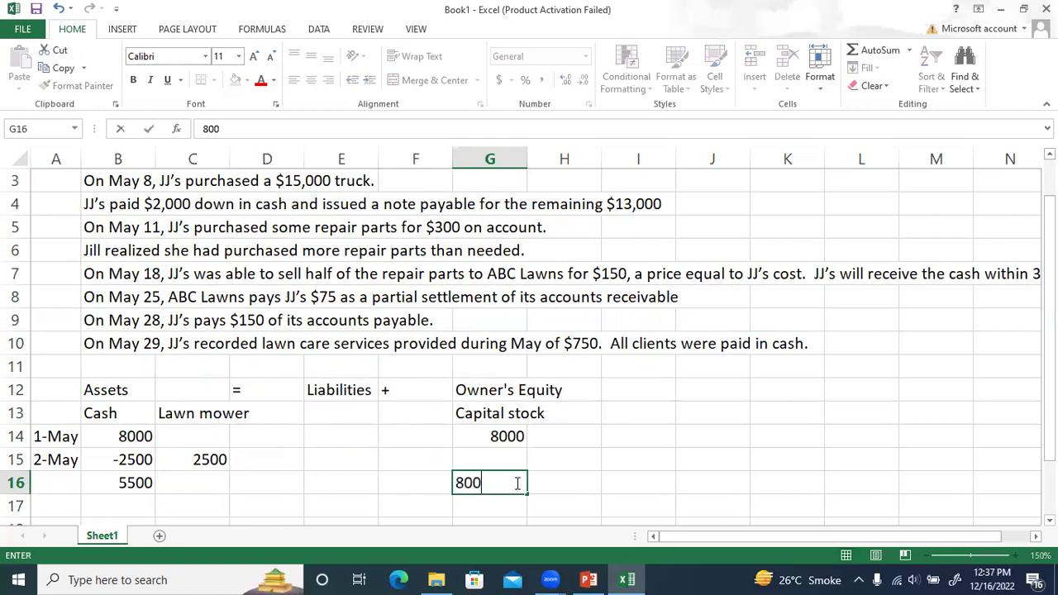
pyautogui.press('Return')
pyautogui.click(503, 432)
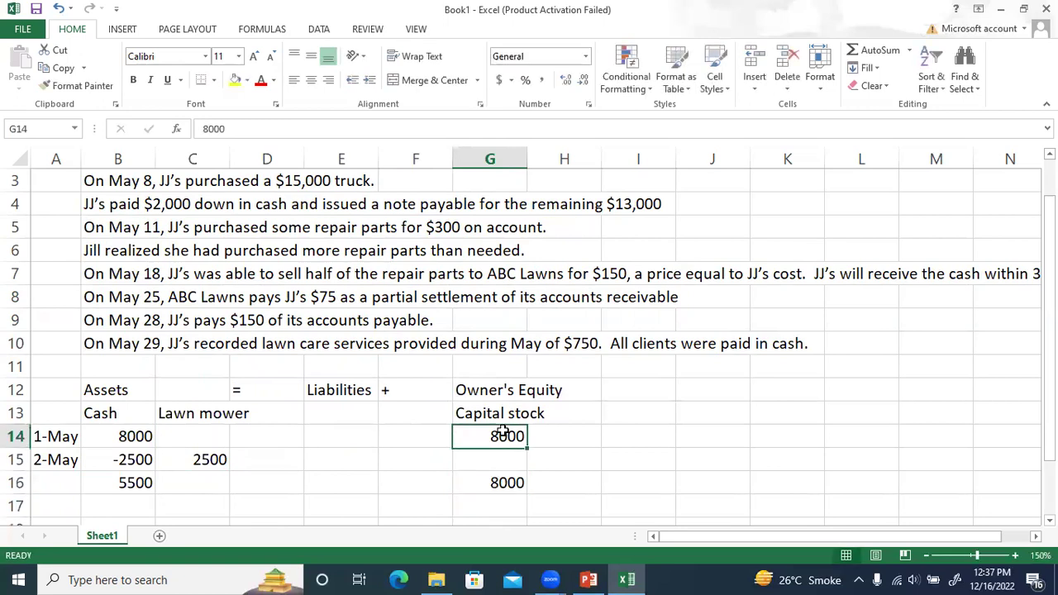
pyautogui.click(501, 479)
# Step: Enter the lawn mower balance of 2500 in C16
pyautogui.click(369, 436)
pyautogui.click(358, 477)
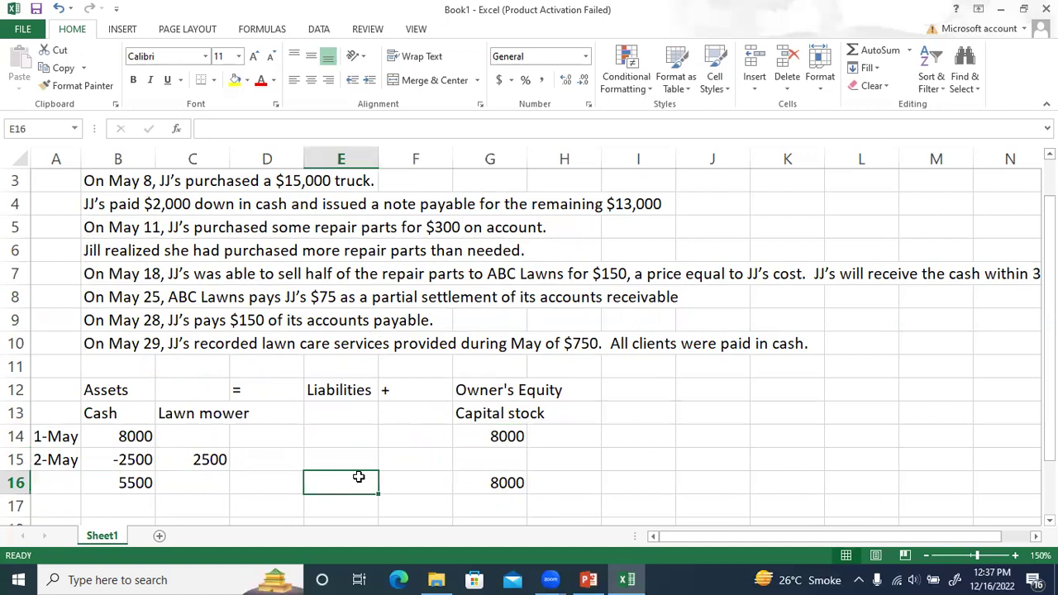
pyautogui.click(213, 461)
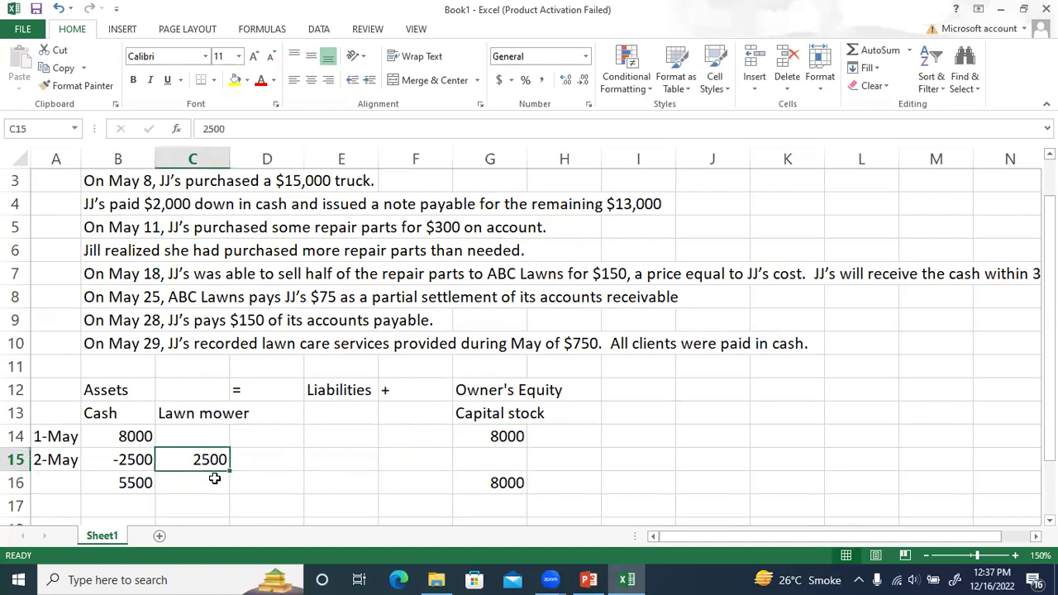
pyautogui.click(215, 477)
pyautogui.write('2500')
pyautogui.press('Return')
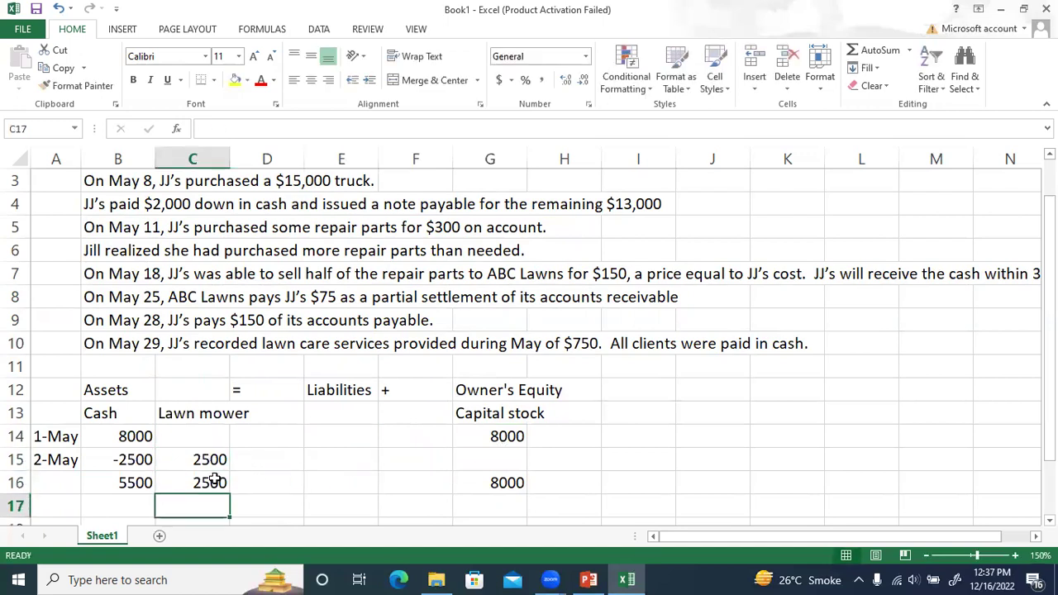
# Step: Label row 16 as Balances in A16 and compare the cash and lawn mower balances with the capital stock balance
pyautogui.click(52, 482)
pyautogui.write('Ba')
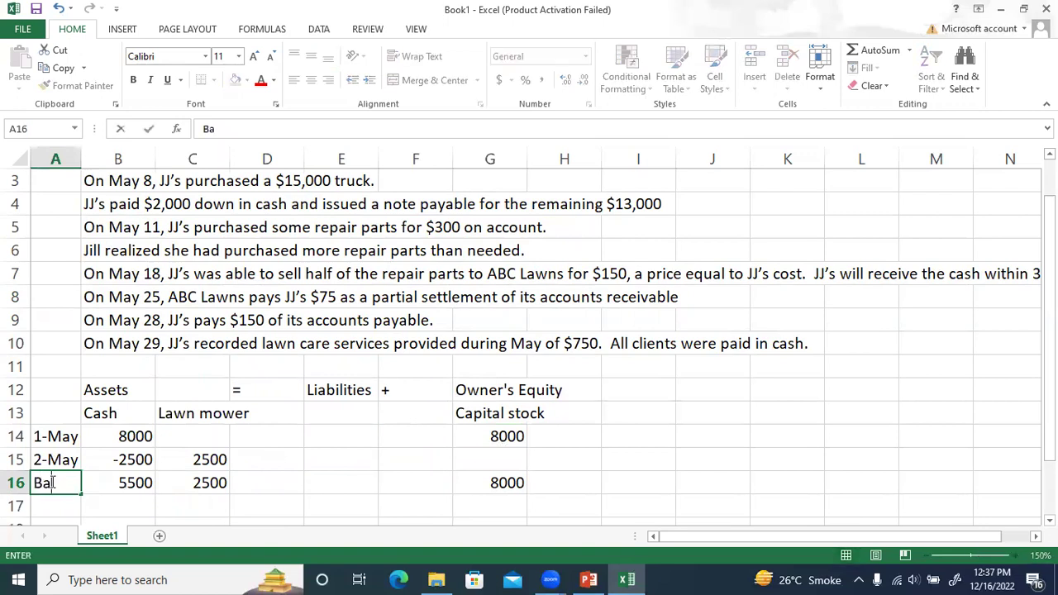
pyautogui.write('lances')
pyautogui.press('Return')
pyautogui.click(52, 482)
pyautogui.moveTo(123, 476); pyautogui.dragTo(228, 486)
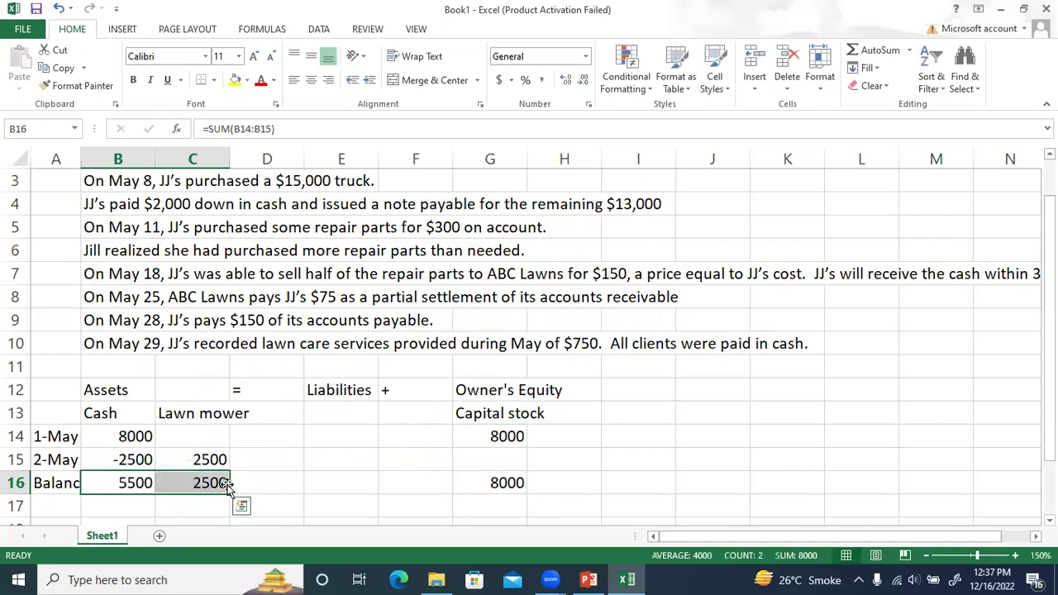
pyautogui.click(496, 488)
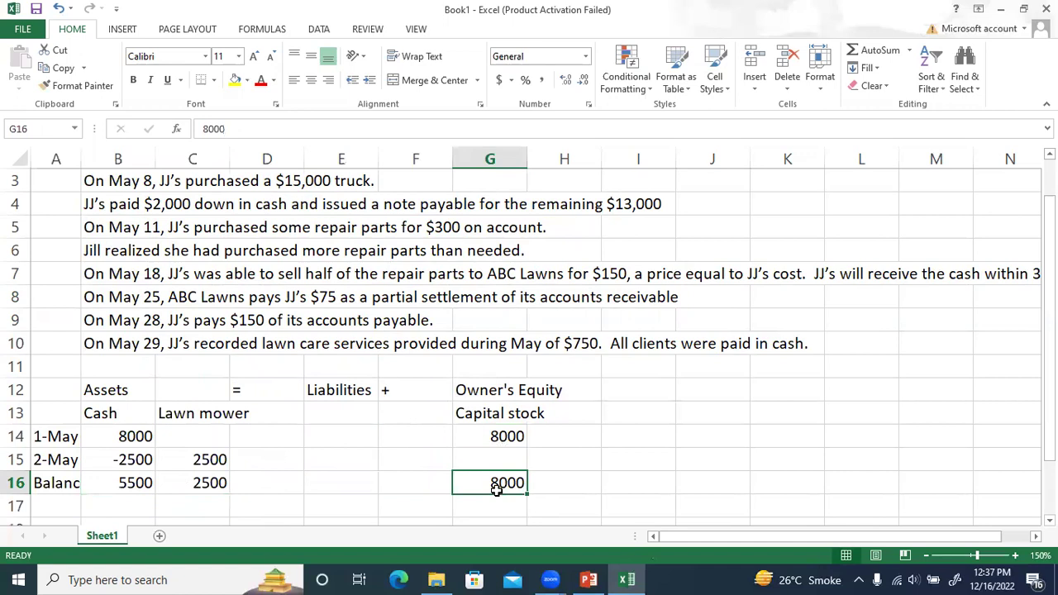
# Step: Compare the balances with the May 2 balance sheet in the PowerPoint slide show, and return to the Excel workbook
pyautogui.click(588, 580)
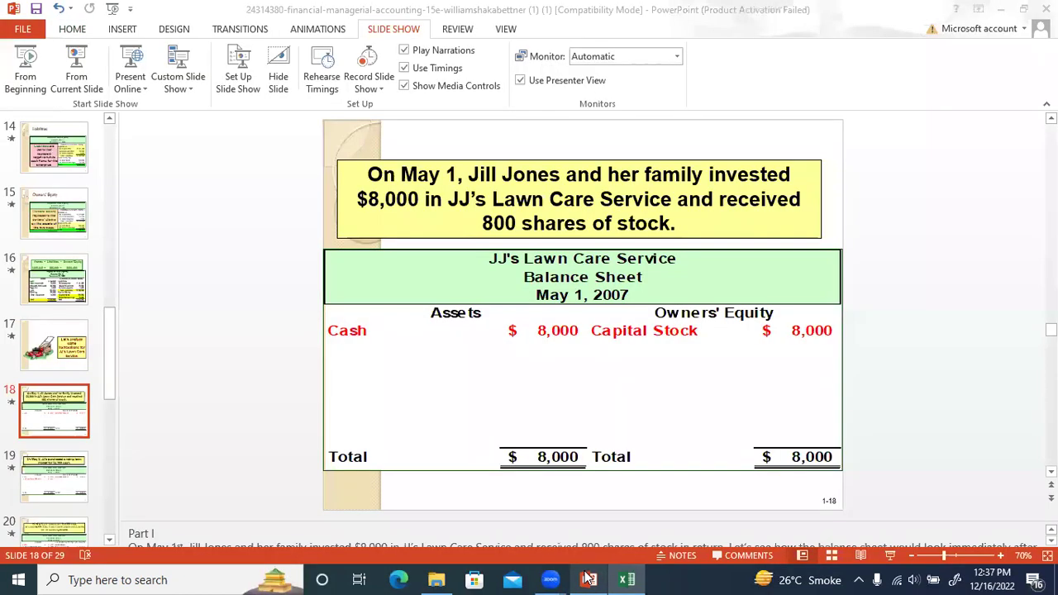
pyautogui.click(889, 555)
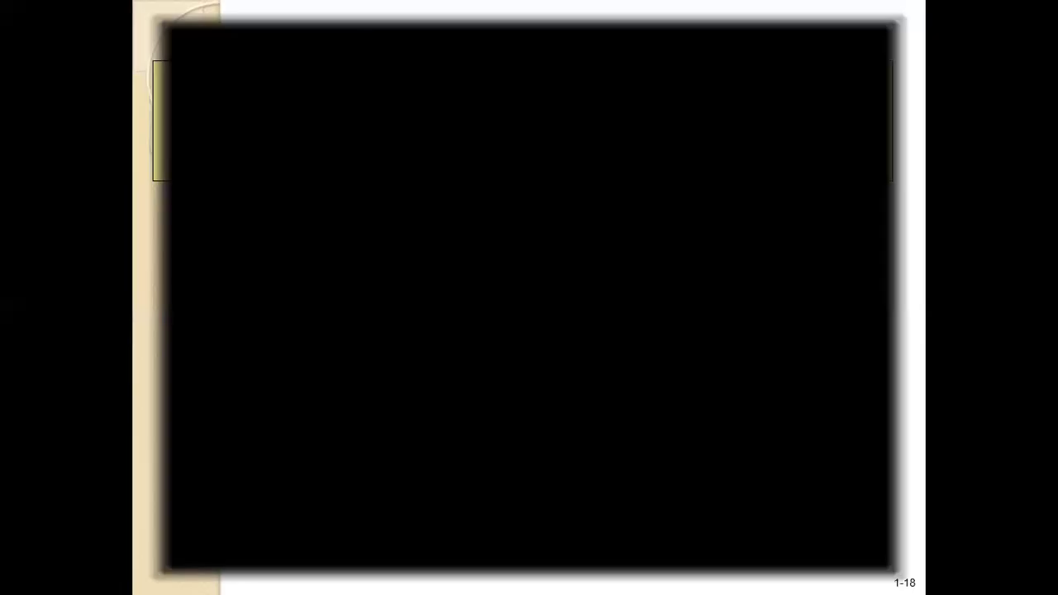
pyautogui.press('Right')
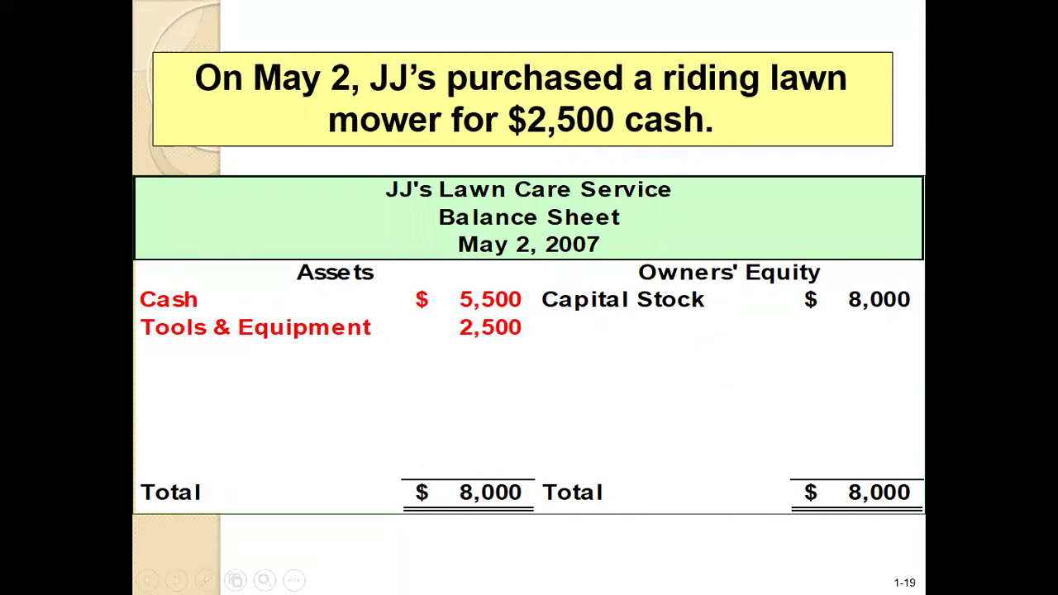
pyautogui.press('Escape')
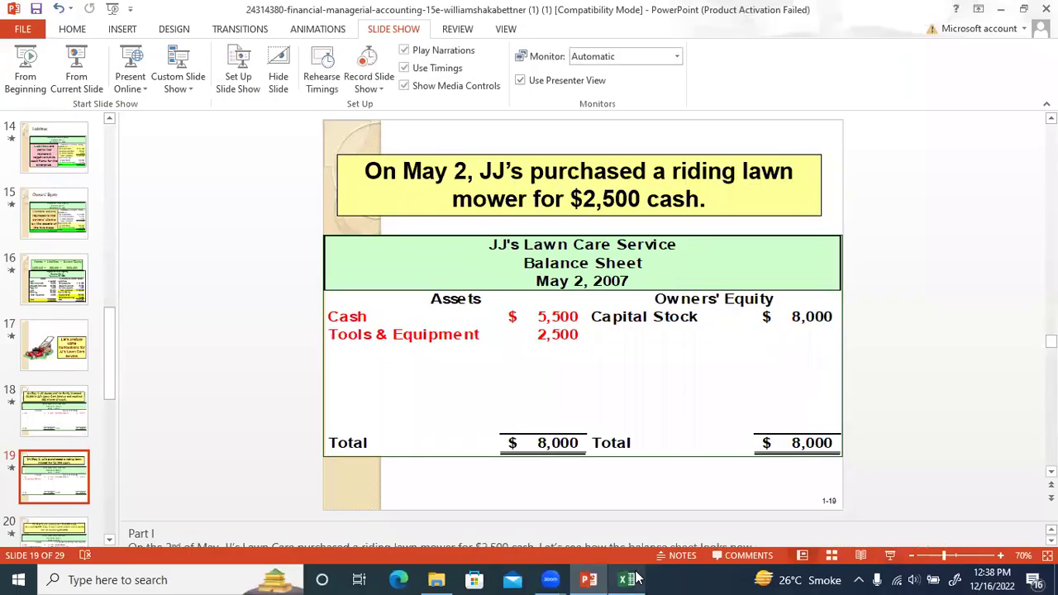
pyautogui.click(628, 579)
# Step: Read the May 8 truck purchase transaction in B3 and its payment terms
pyautogui.click(150, 240)
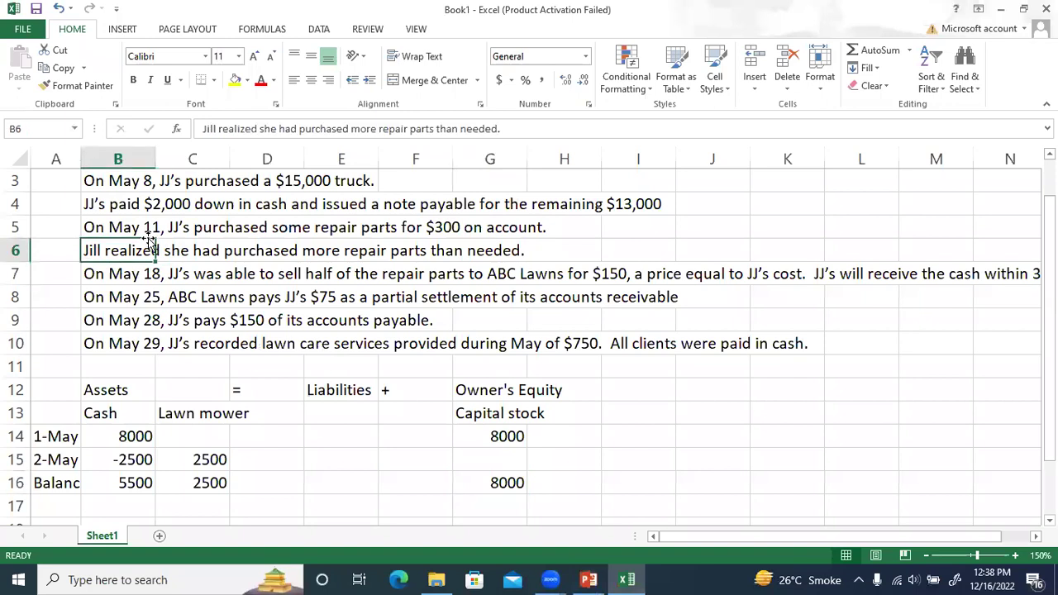
pyautogui.click(146, 228)
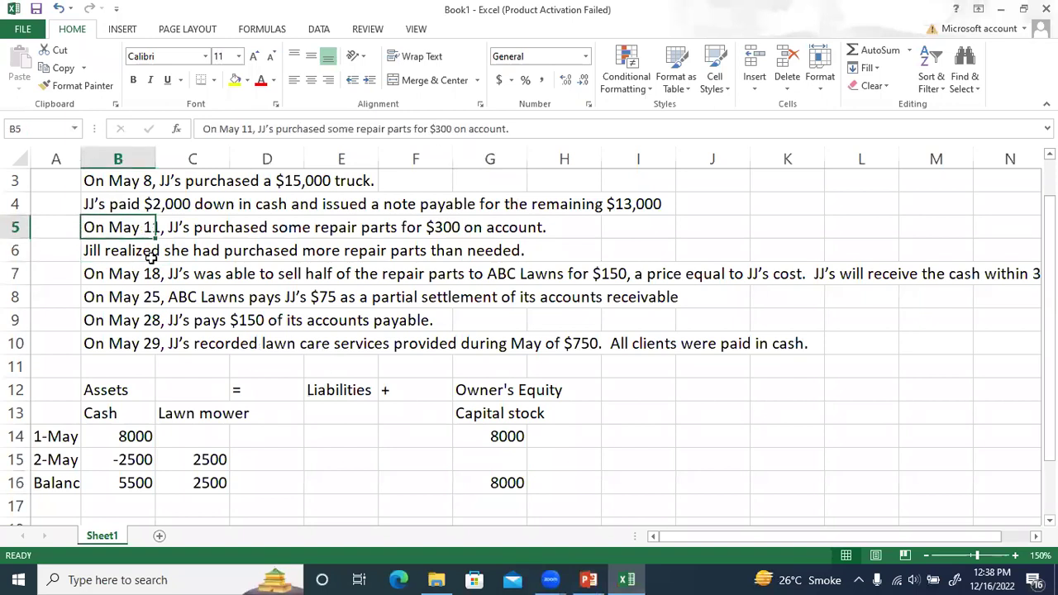
pyautogui.click(175, 252)
pyautogui.click(119, 227)
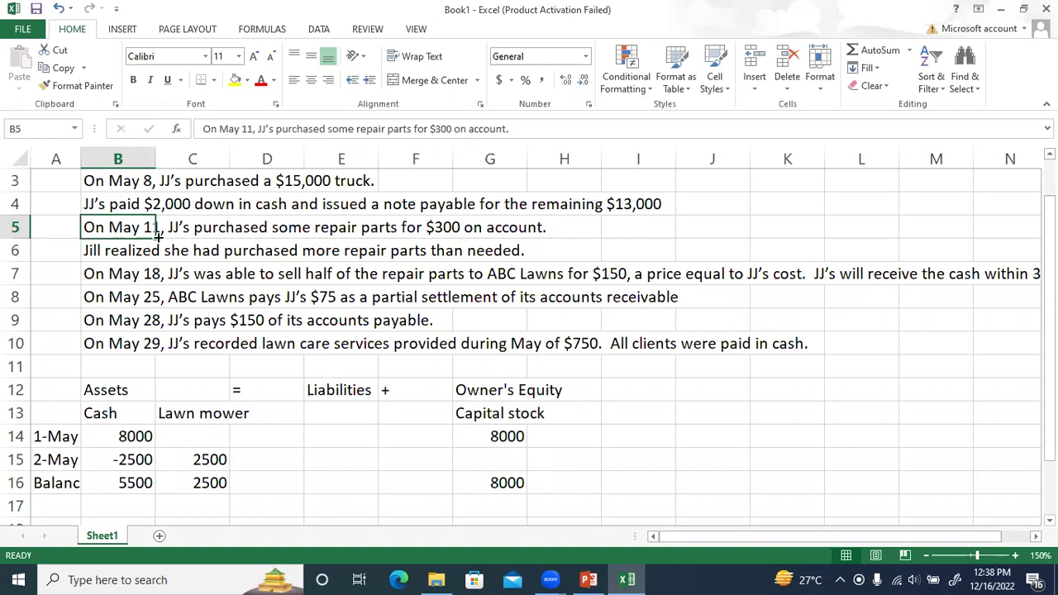
pyautogui.scroll(1, 145, 240)
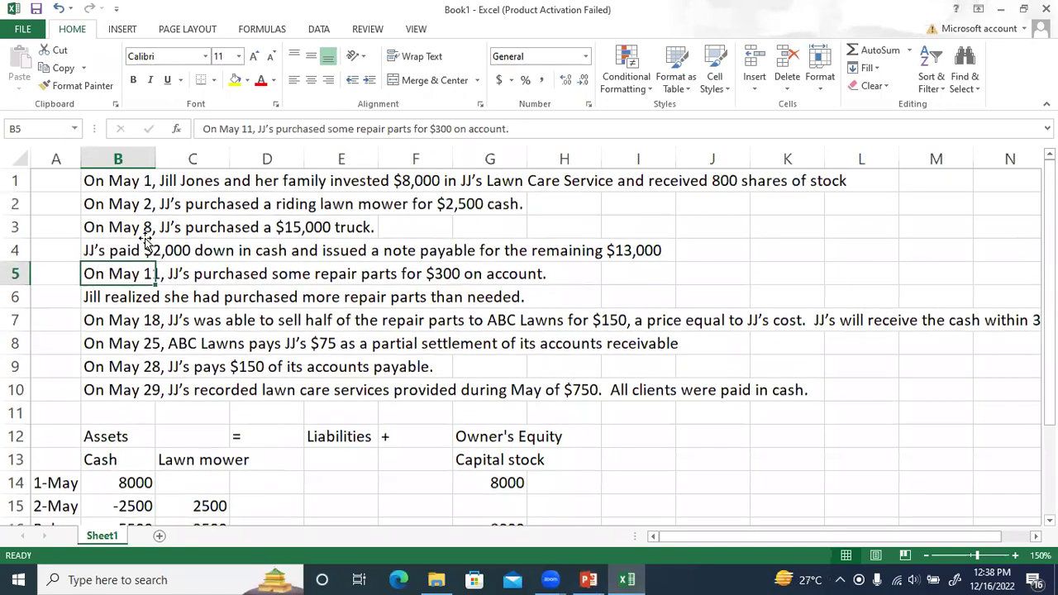
pyautogui.click(125, 231)
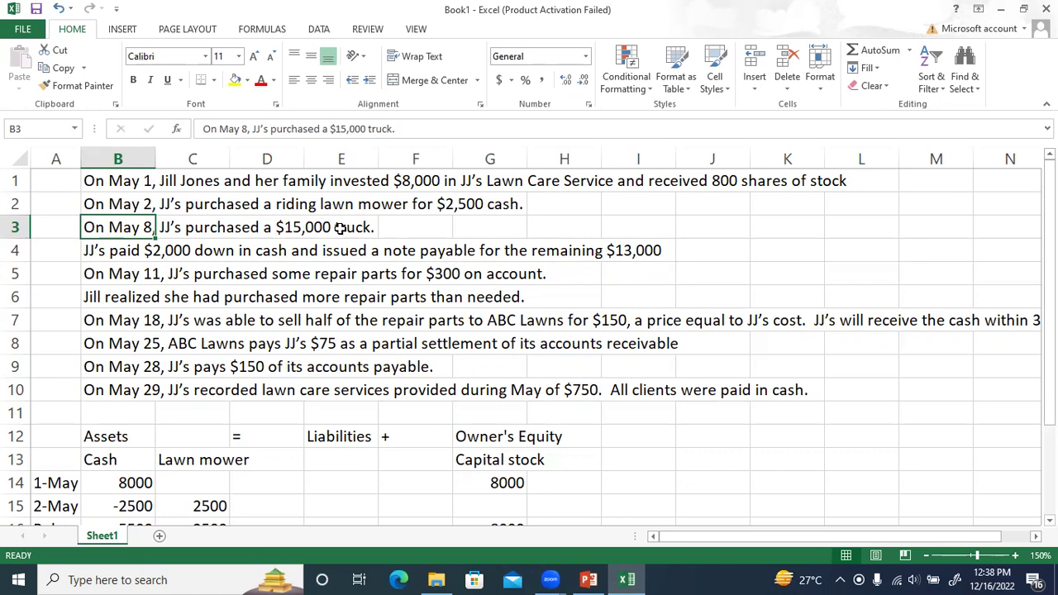
# Step: Insert a new column D before the equals sign and label it truck in D13
pyautogui.click(288, 155)
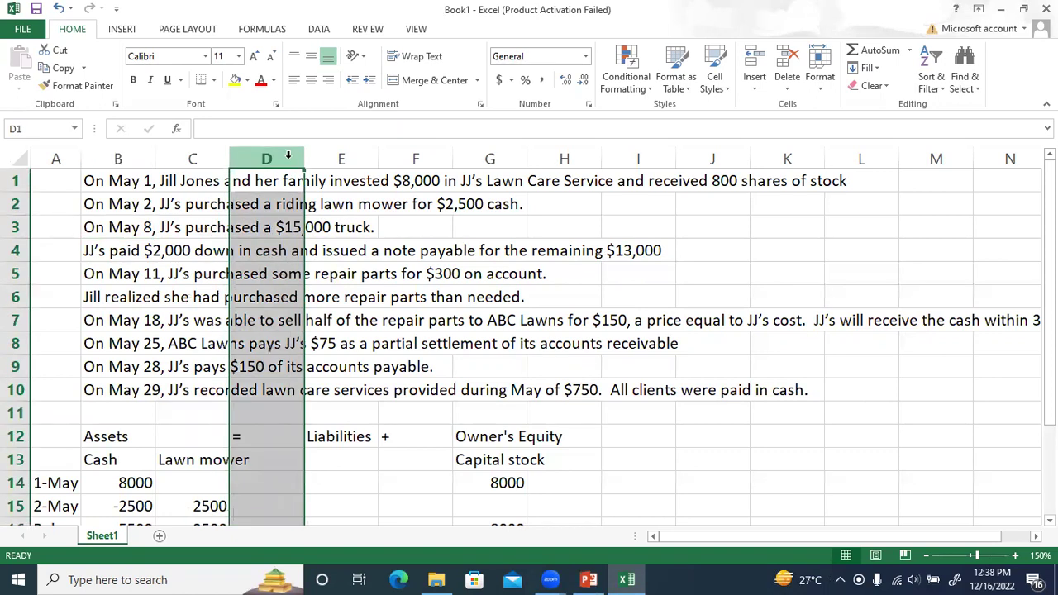
pyautogui.rightClick(289, 155)
pyautogui.click(332, 267)
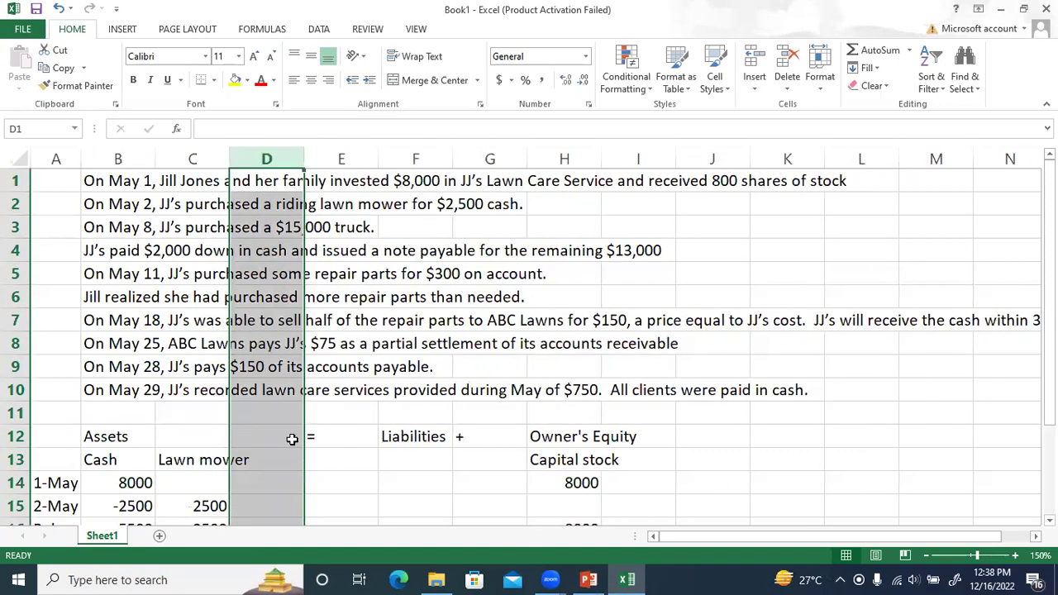
pyautogui.click(266, 459)
pyautogui.write('tru')
pyautogui.write('sc')
pyautogui.press('BackSpace')
pyautogui.press('BackSpace')
pyautogui.write('ck')
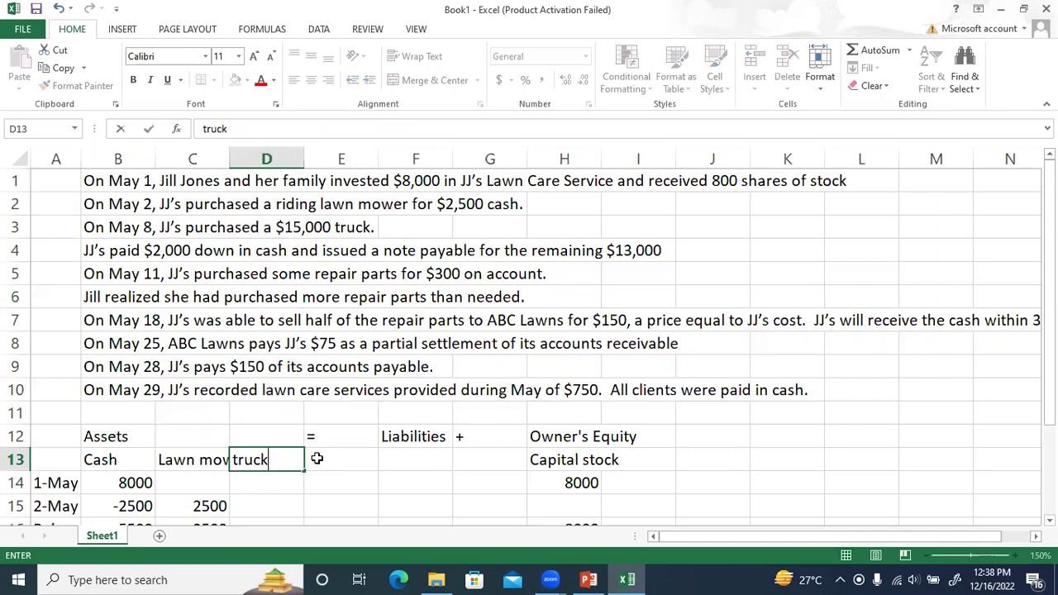
pyautogui.press('Return')
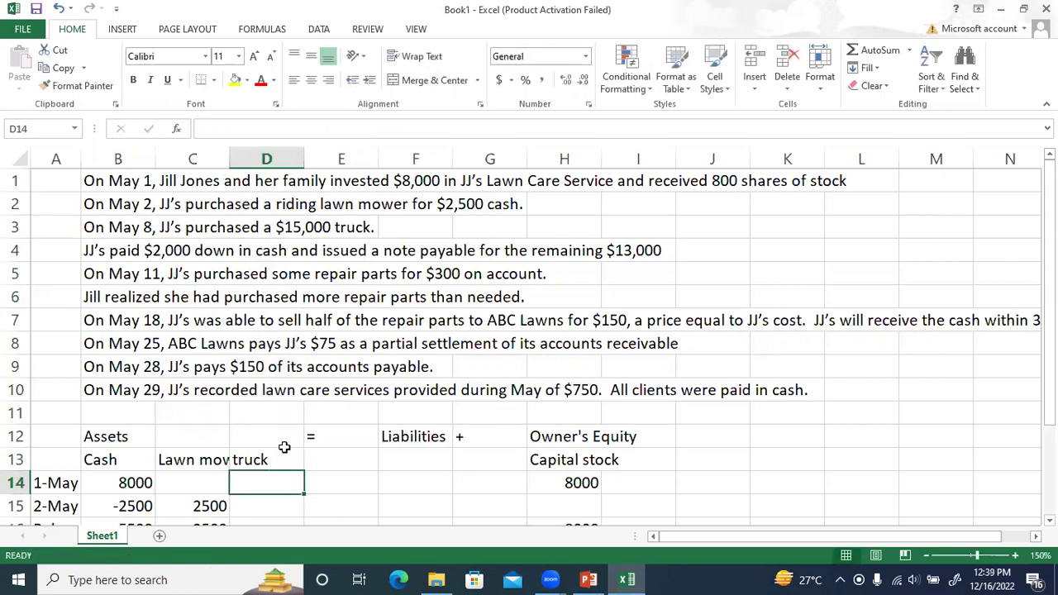
# Step: Check the May 8 transaction in B3 and enter its date, may 8, in A17
pyautogui.scroll(-1, 283, 447)
pyautogui.click(60, 481)
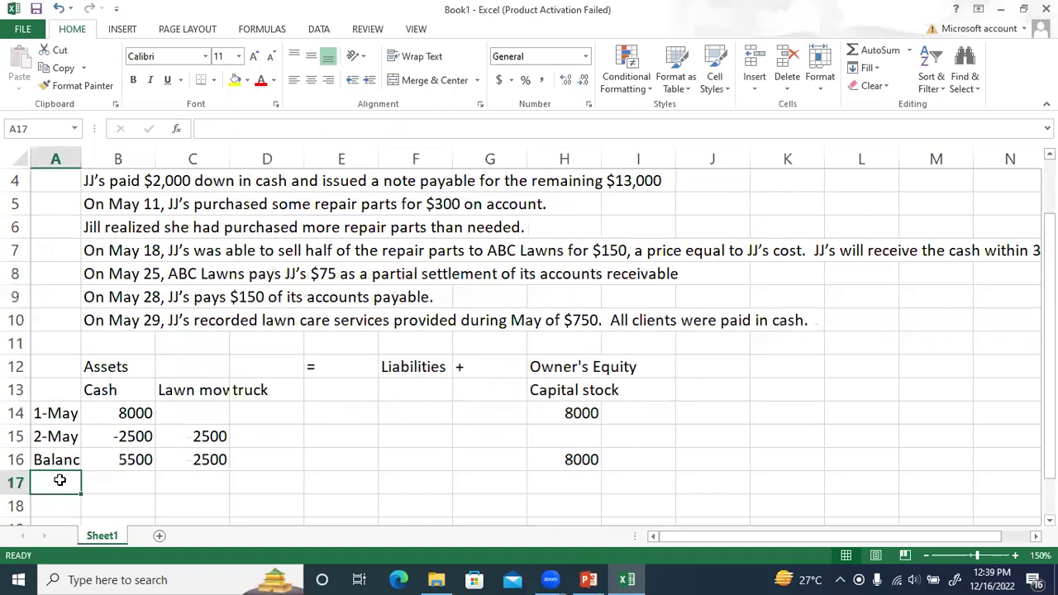
pyautogui.scroll(1, 118, 265)
pyautogui.click(106, 231)
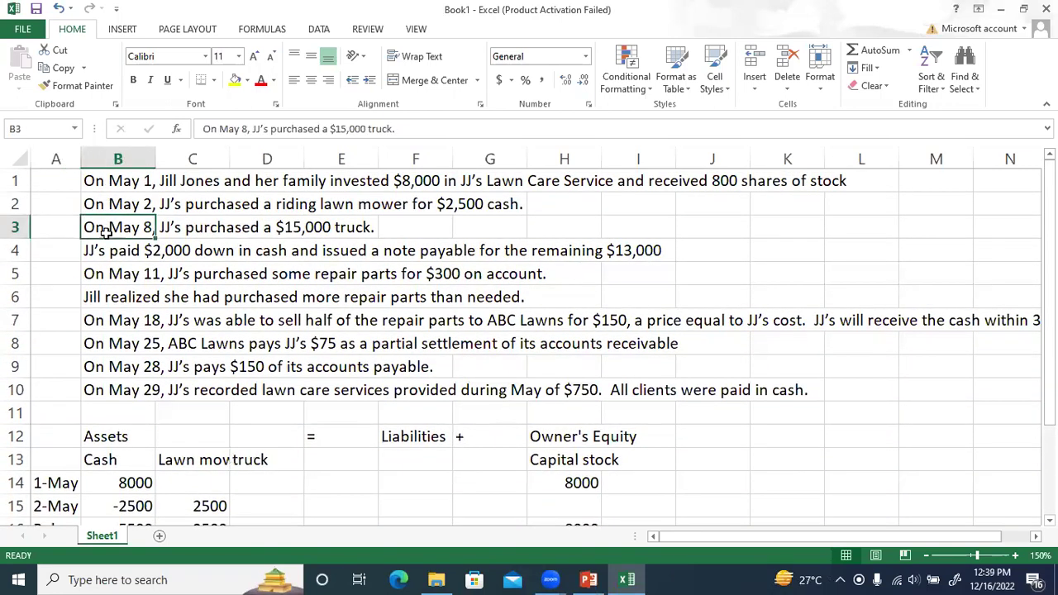
pyautogui.scroll(-1, 106, 232)
pyautogui.click(57, 482)
pyautogui.write('m')
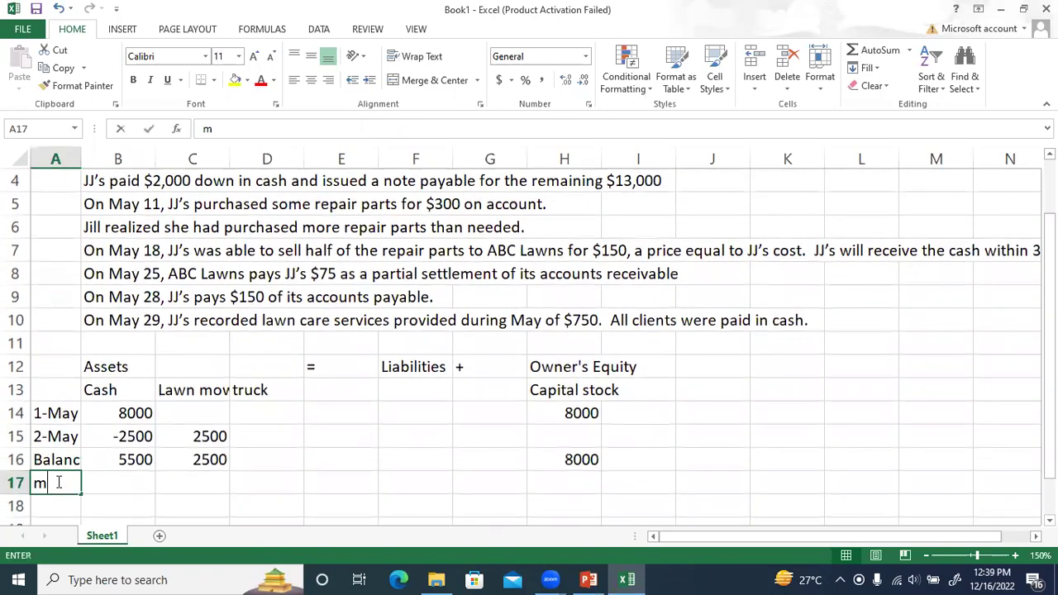
pyautogui.write('ay 8')
pyautogui.press('Return')
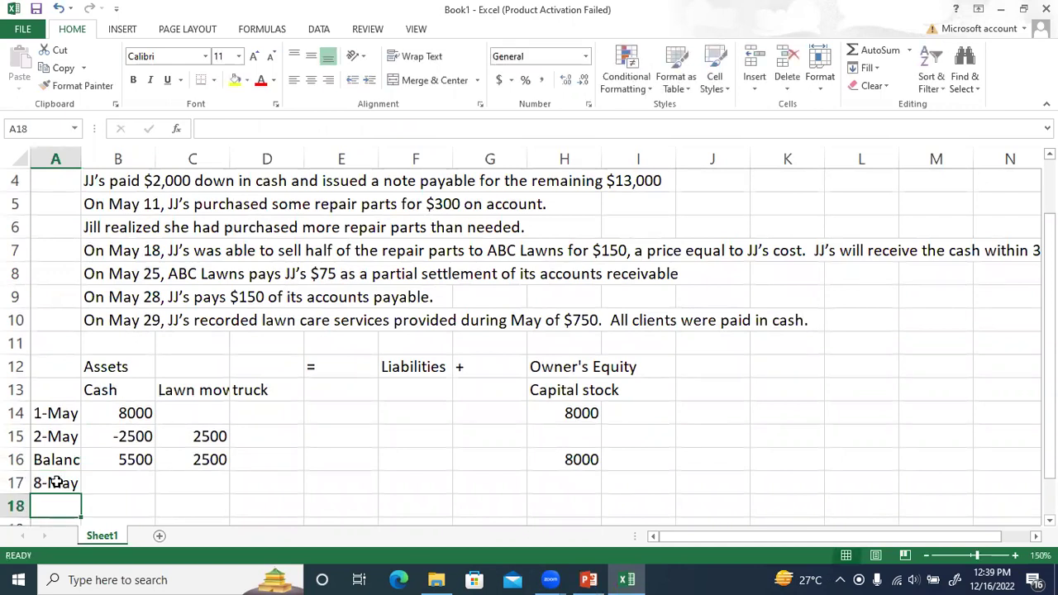
# Step: Record the May 8 truck purchase as an increase of 15000 in the truck column, cell D17
pyautogui.click(261, 480)
pyautogui.write('+')
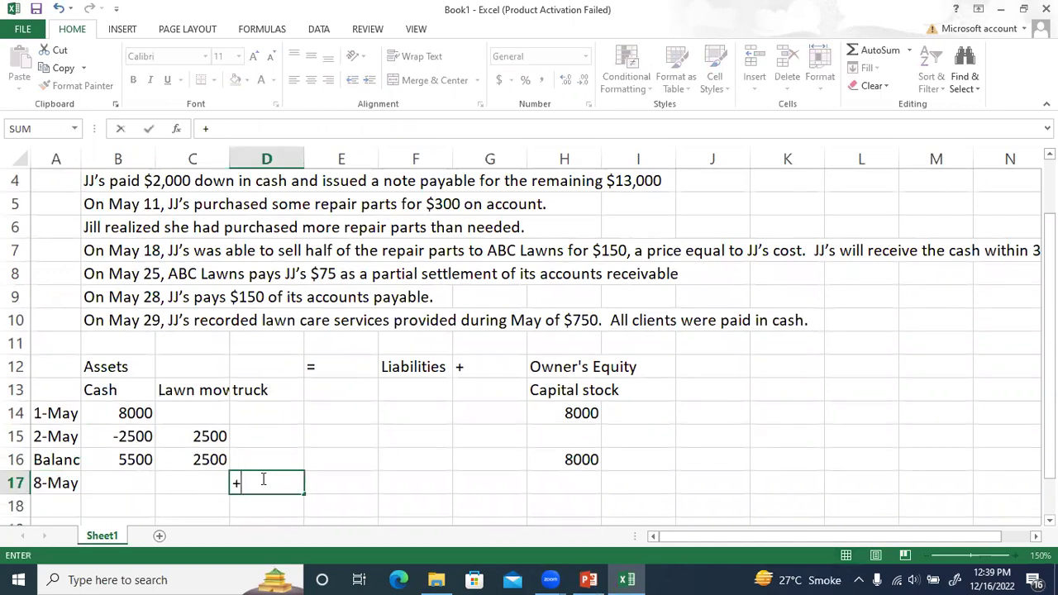
pyautogui.scroll(1, 263, 479)
pyautogui.write('15000')
pyautogui.press('Return')
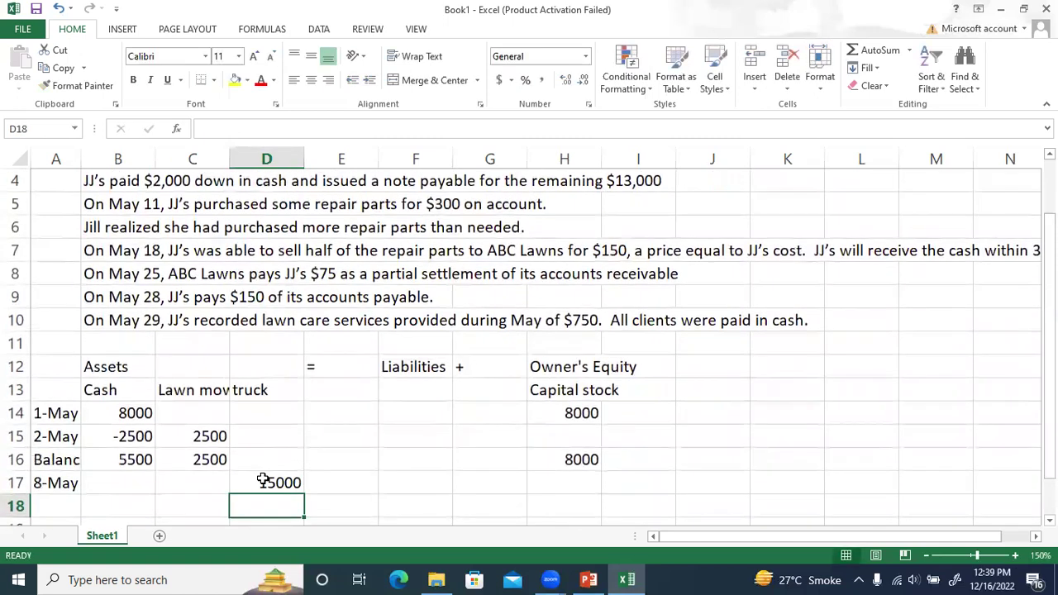
pyautogui.click(278, 486)
# Step: Record the May 8 cash down payment as -2000 in the Cash column, cell B17
pyautogui.scroll(1, 280, 488)
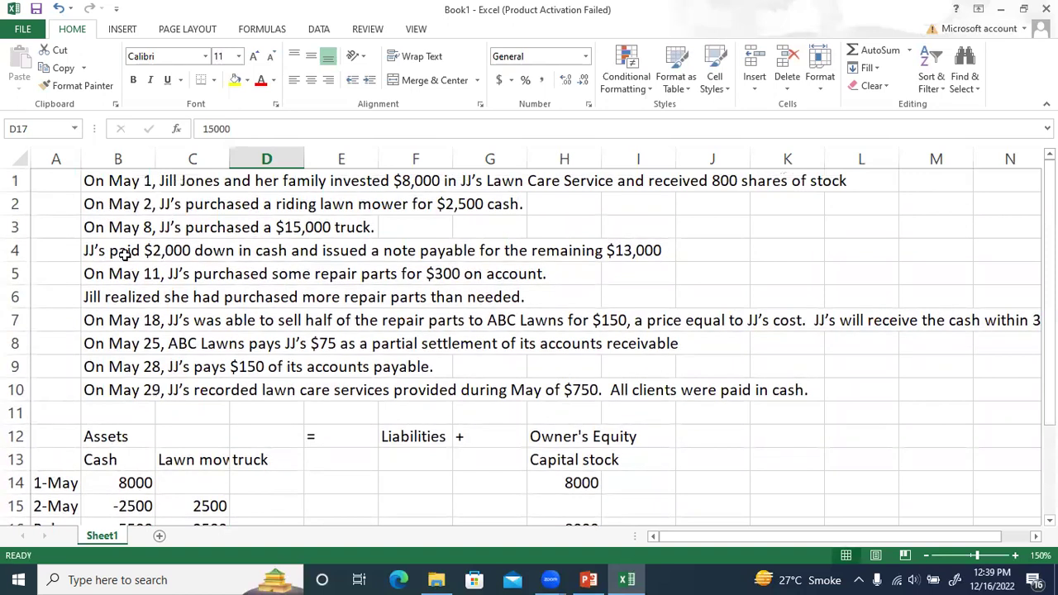
pyautogui.scroll(-2, 230, 255)
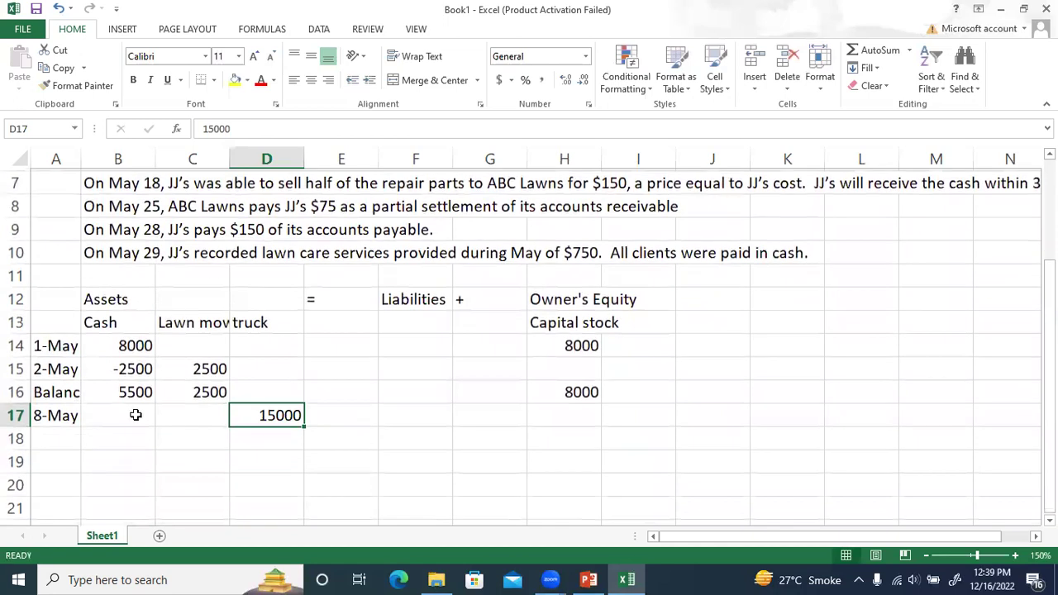
pyautogui.click(134, 416)
pyautogui.write('-')
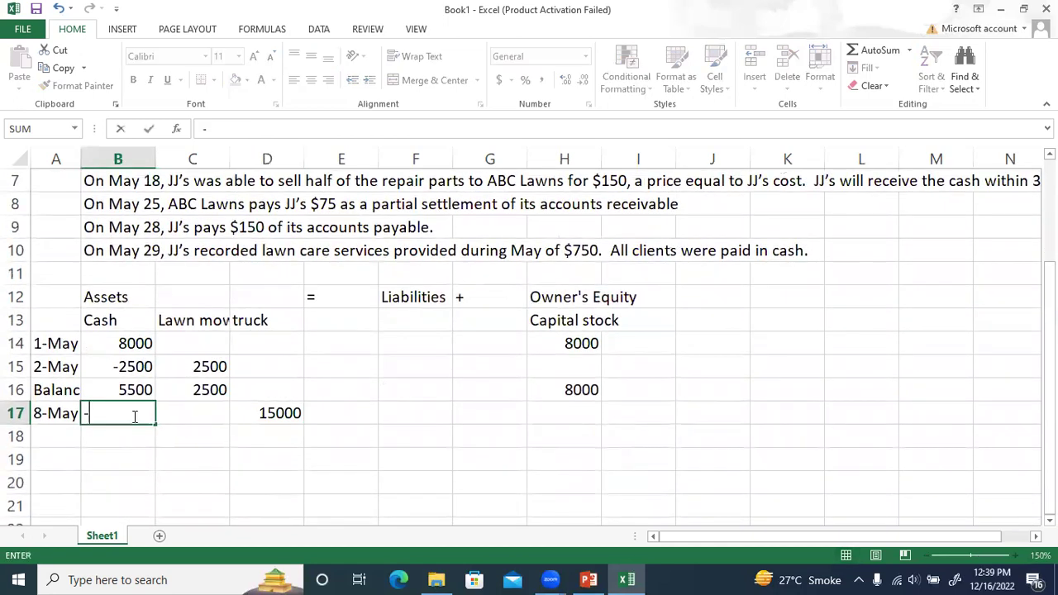
pyautogui.write('2000')
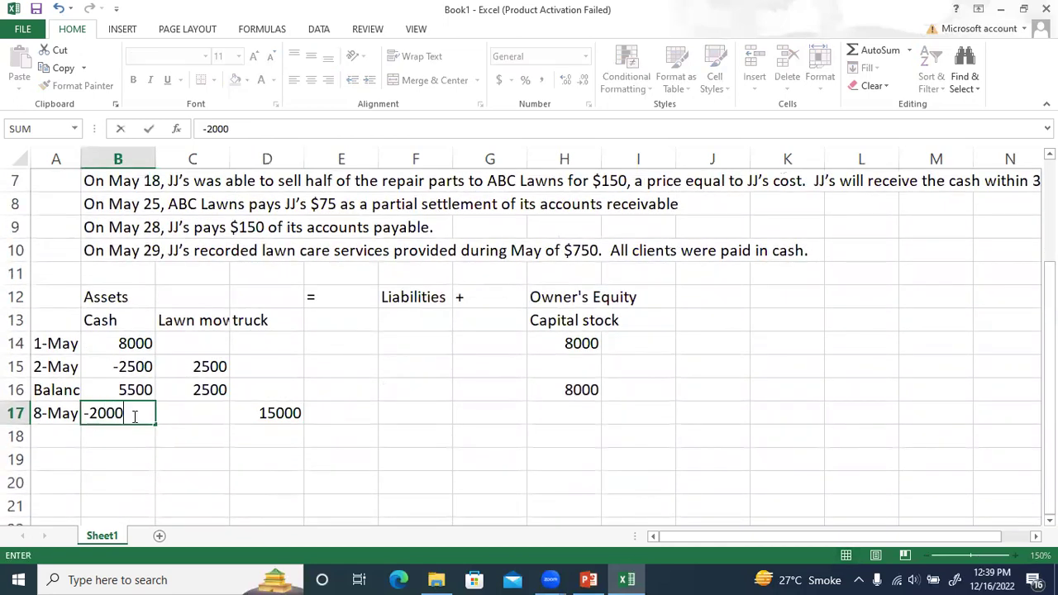
pyautogui.press('Return')
# Step: Check the note payable terms in row 4 and label F13 under Liabilities as Notes payable
pyautogui.scroll(1, 134, 417)
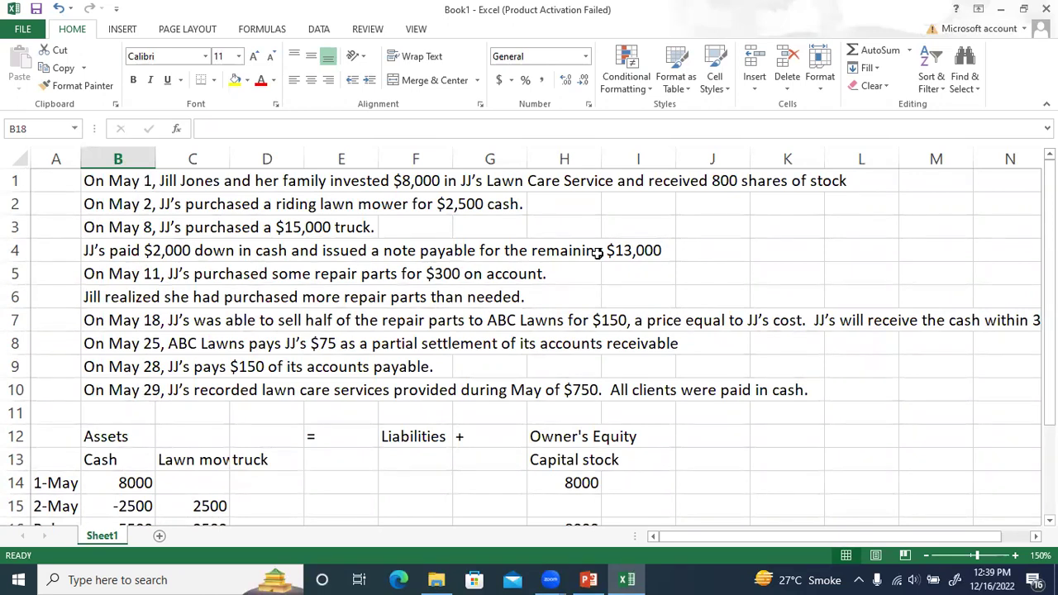
pyautogui.scroll(-2, 597, 252)
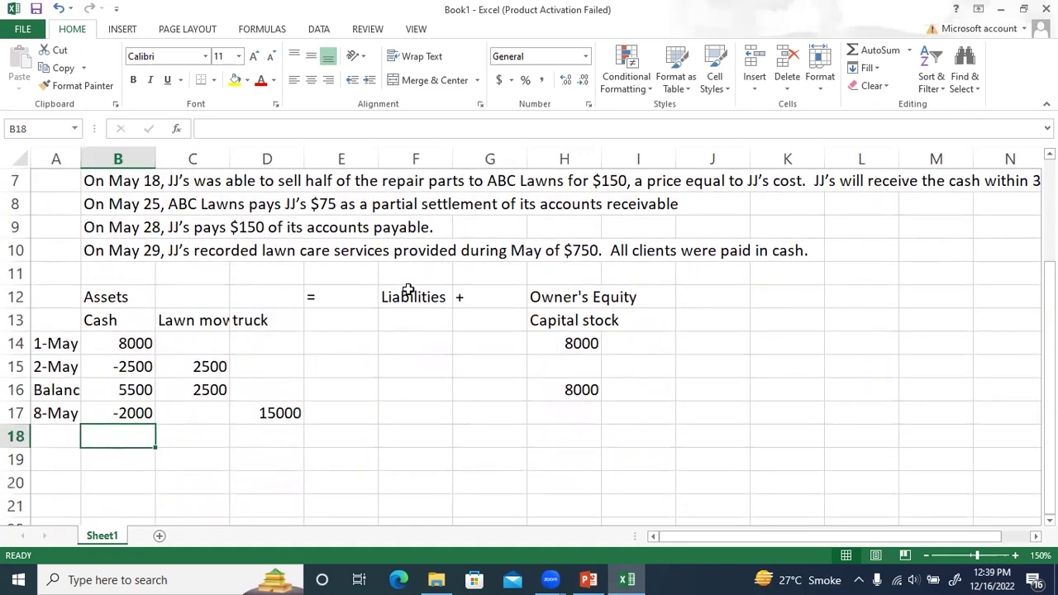
pyautogui.click(409, 325)
pyautogui.write('Notes payables')
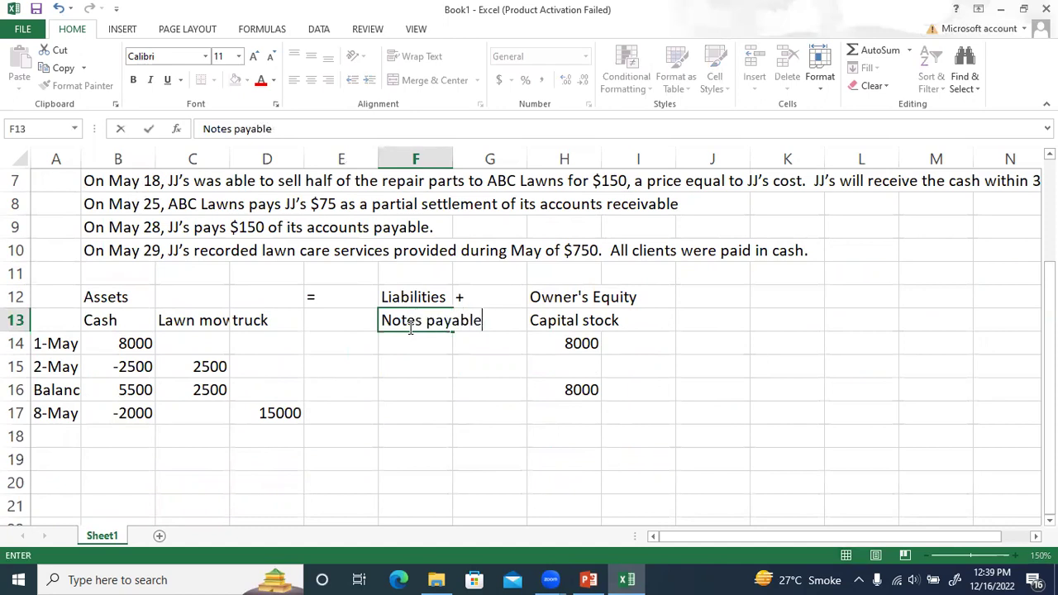
pyautogui.press('Return')
# Step: Enter an increase of 13000 under Notes payable in F17 and check it against the May 8 truck and cash amounts
pyautogui.click(407, 414)
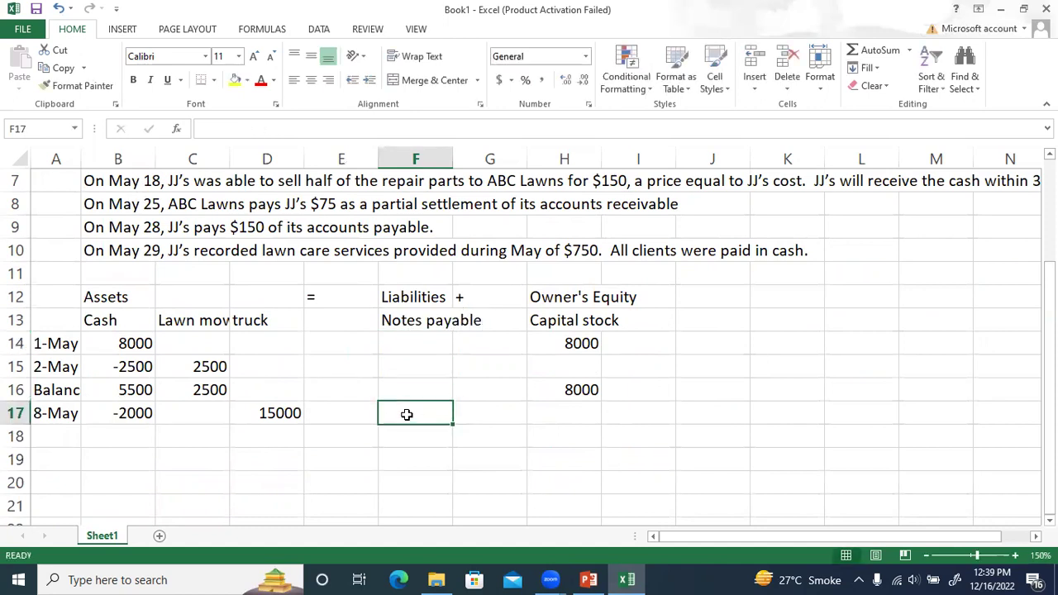
pyautogui.write('+13000')
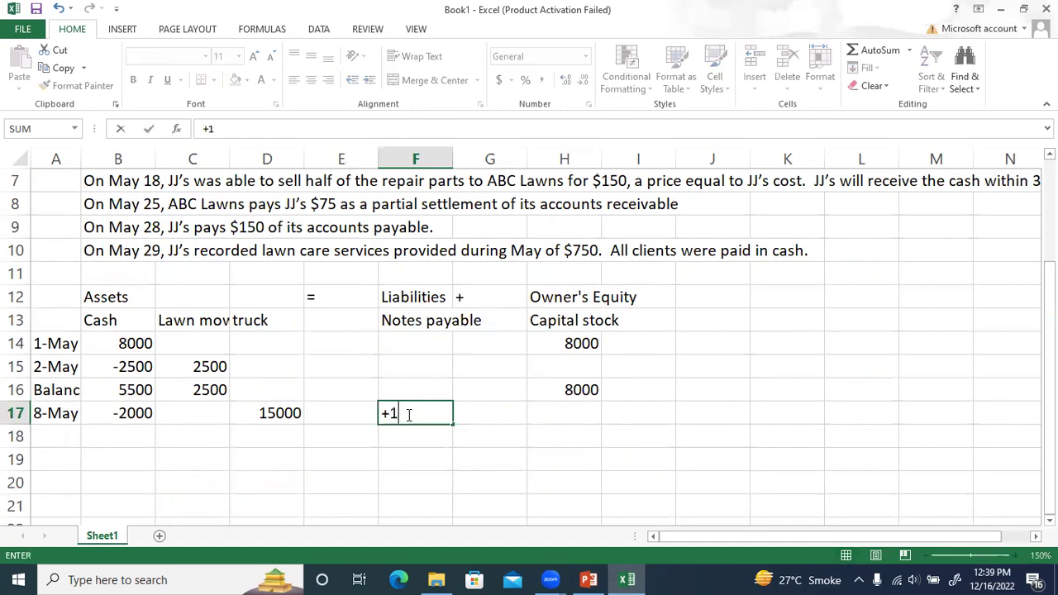
pyautogui.press('Return')
pyautogui.click(407, 414)
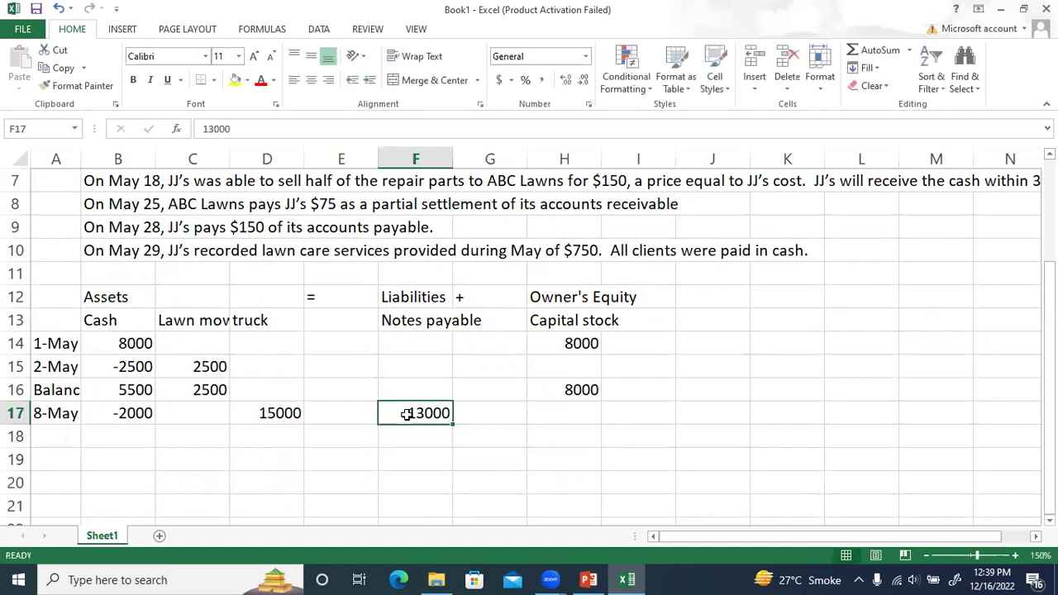
pyautogui.click(284, 413)
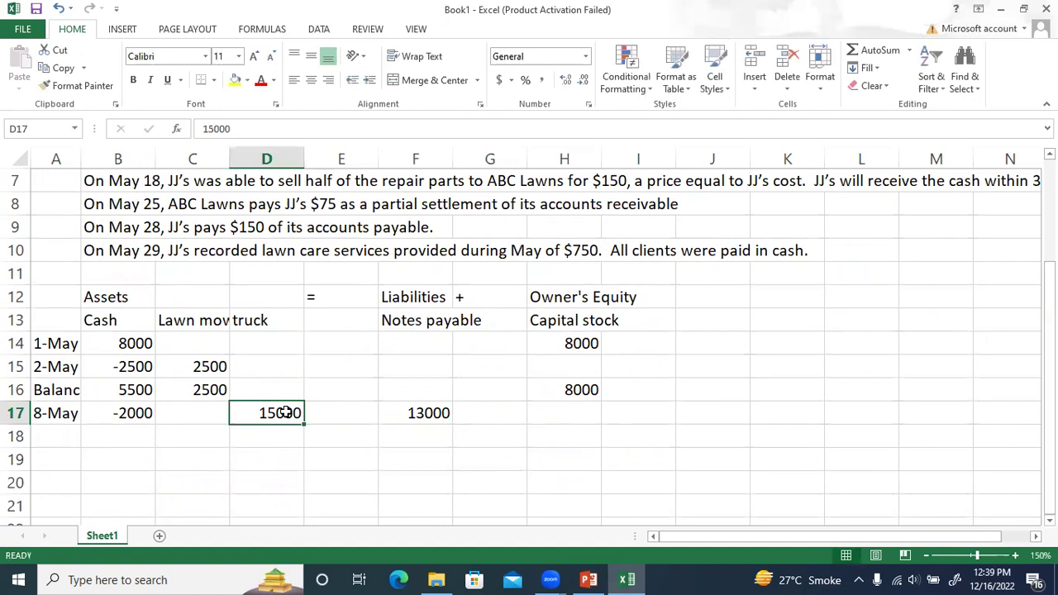
pyautogui.click(140, 415)
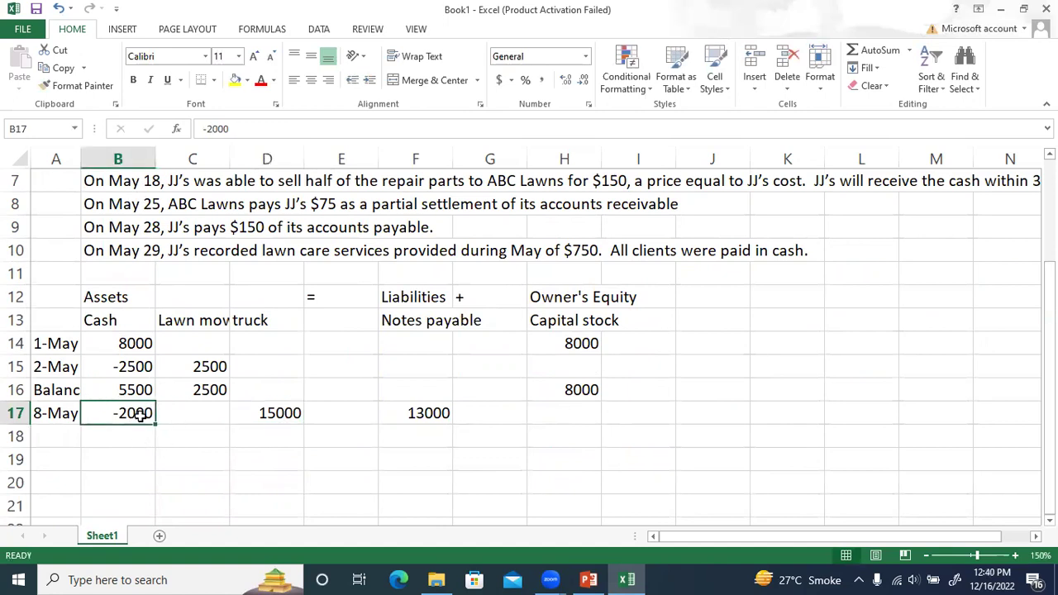
pyautogui.click(431, 414)
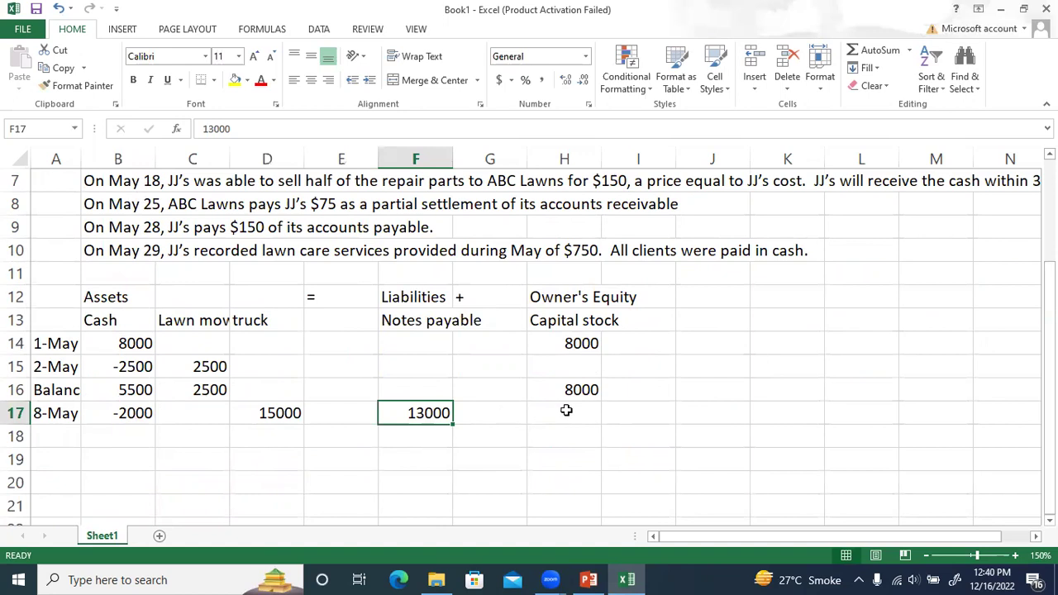
# Step: Label row 18 as Balances in A18
pyautogui.click(73, 436)
pyautogui.write('balances')
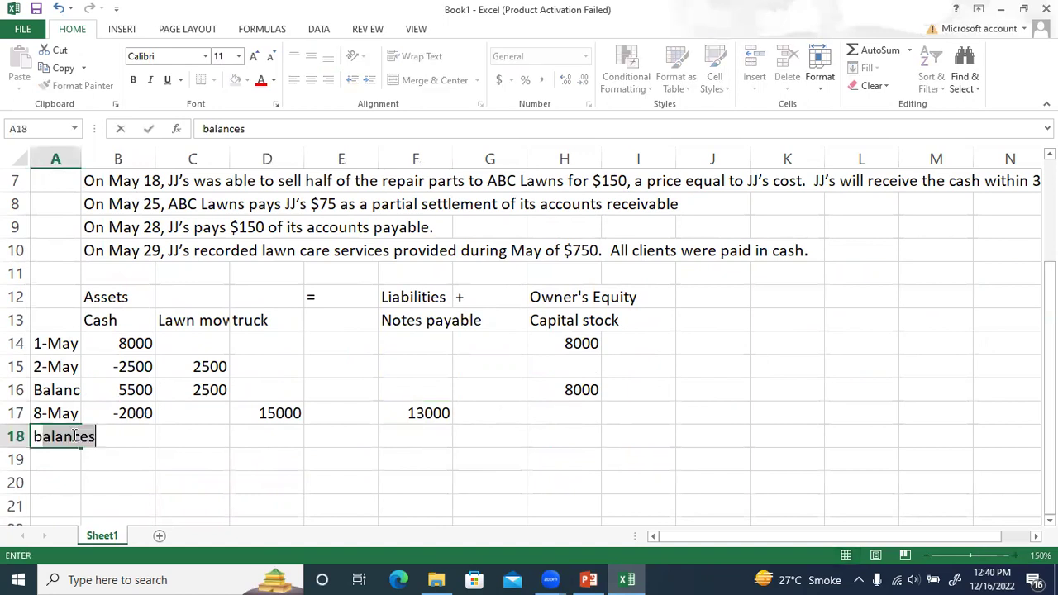
pyautogui.press('Return')
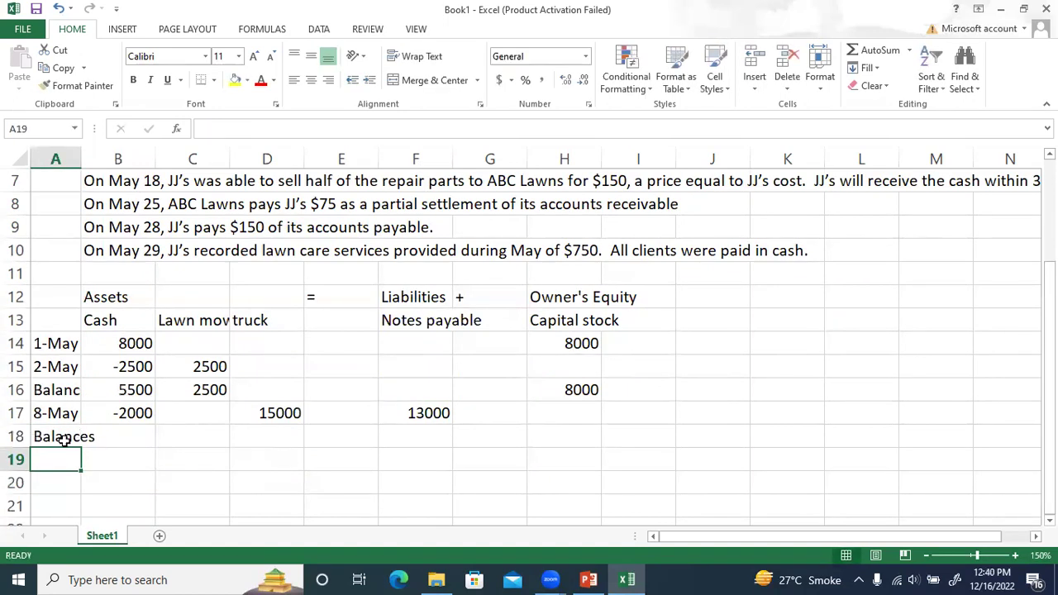
pyautogui.click(74, 435)
# Step: Calculate the May 8 cash balance in B18 with the formula =B16+B17
pyautogui.click(151, 434)
pyautogui.write('=')
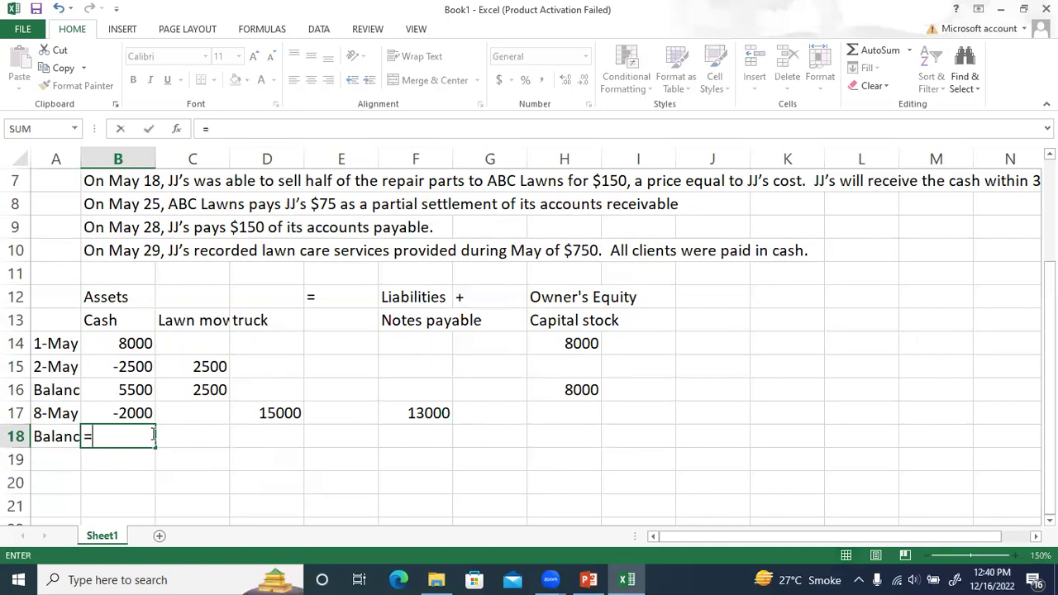
pyautogui.click(133, 389)
pyautogui.write('+')
pyautogui.click(145, 413)
pyautogui.press('Return')
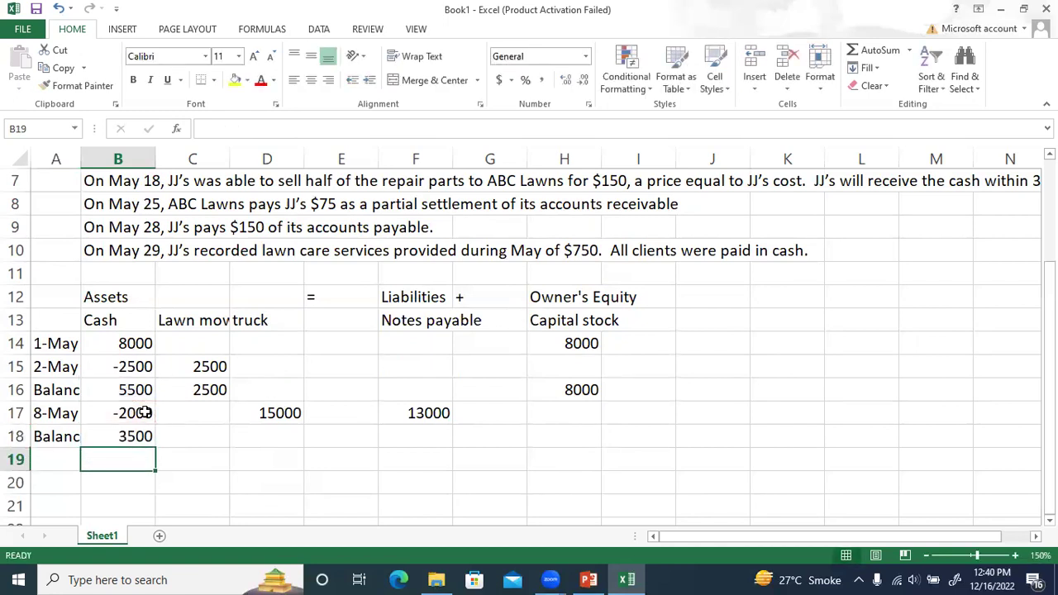
pyautogui.click(140, 438)
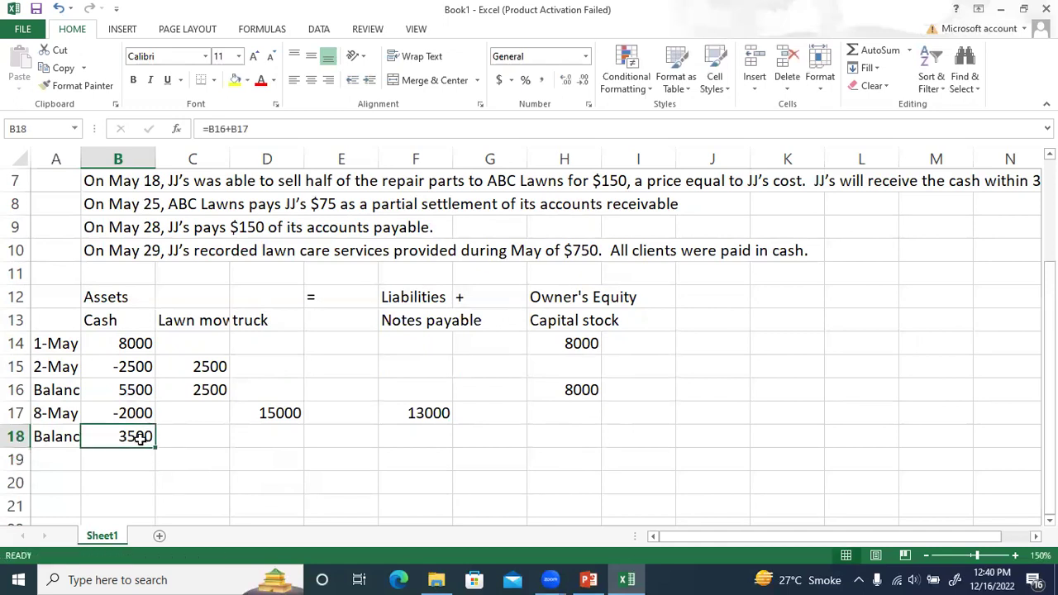
# Step: Enter the May 8 asset balances: 2500 for the lawn mower in C18 and 15000 for the truck in D18
pyautogui.click(219, 412)
pyautogui.click(213, 434)
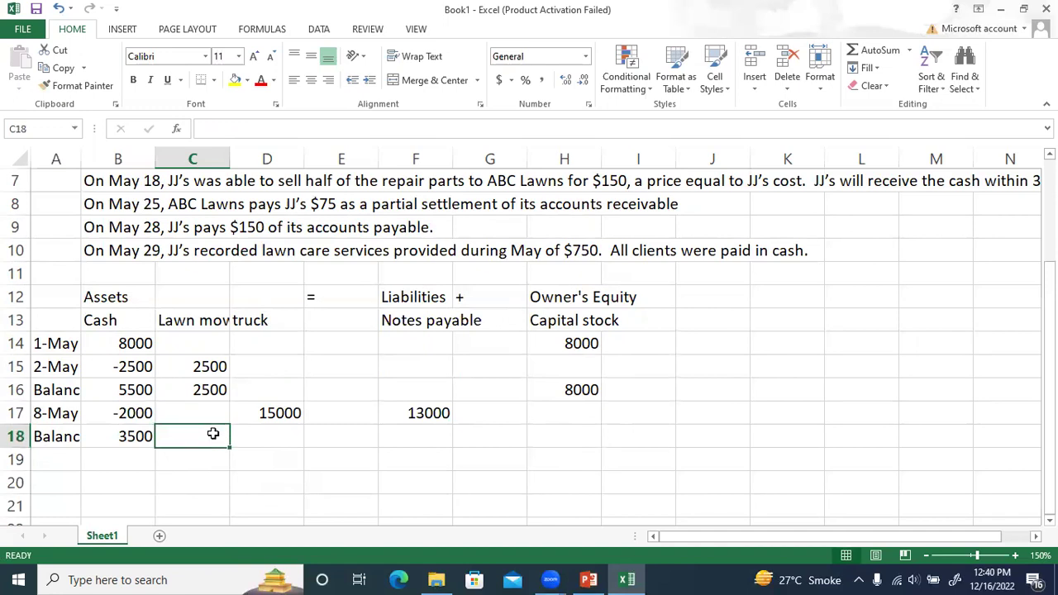
pyautogui.write('2500')
pyautogui.press('Return')
pyautogui.click(214, 435)
pyautogui.click(269, 433)
pyautogui.write('15000')
pyautogui.press('Return')
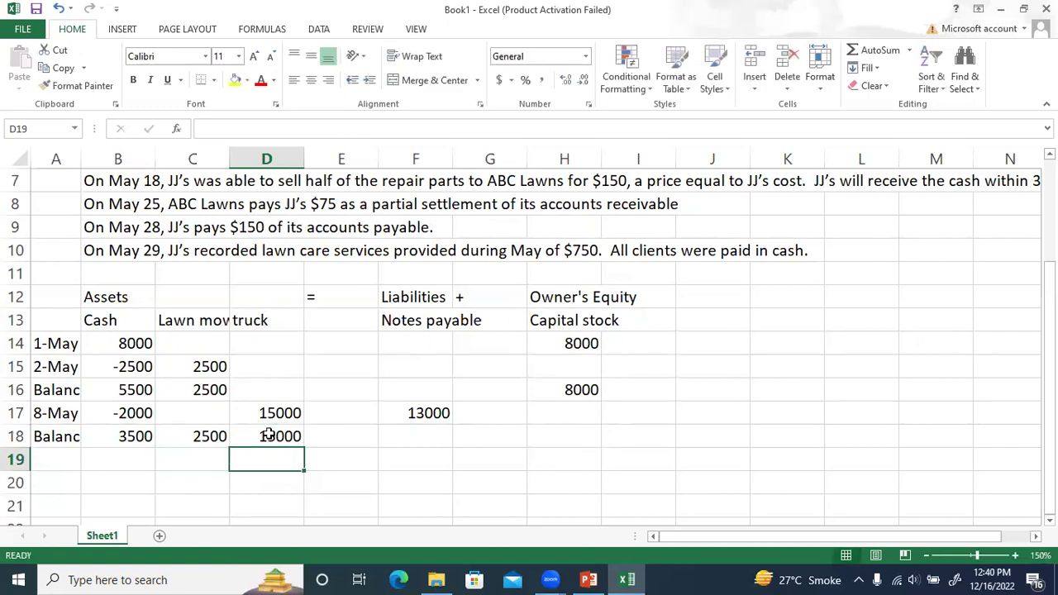
# Step: Enter the balances of 13000 for notes payable in F18 and 8000 for capital stock in H18
pyautogui.click(433, 431)
pyautogui.write('13000')
pyautogui.press('Return')
pyautogui.click(573, 433)
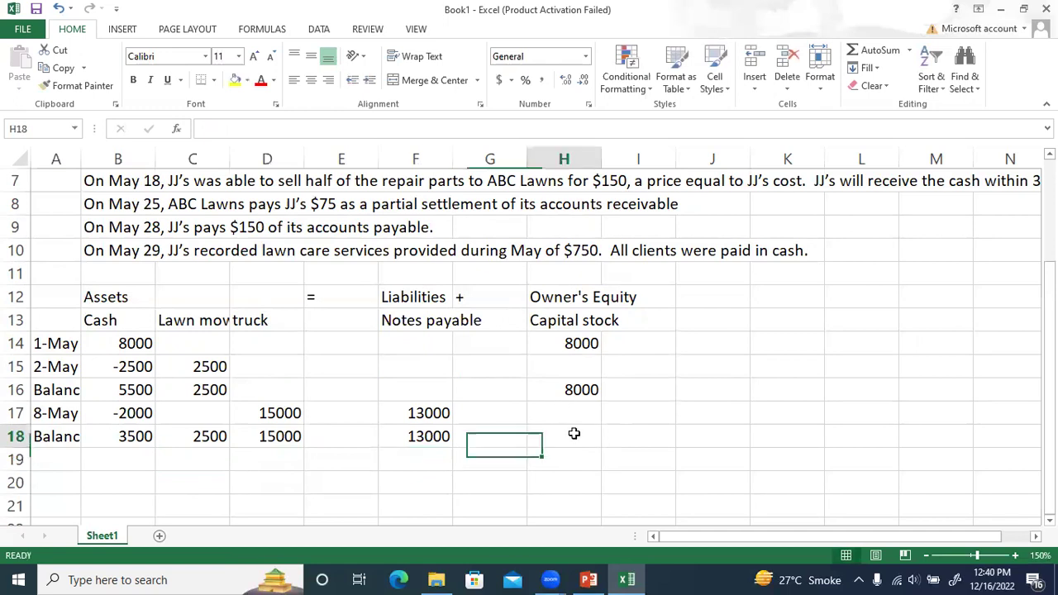
pyautogui.write('8000')
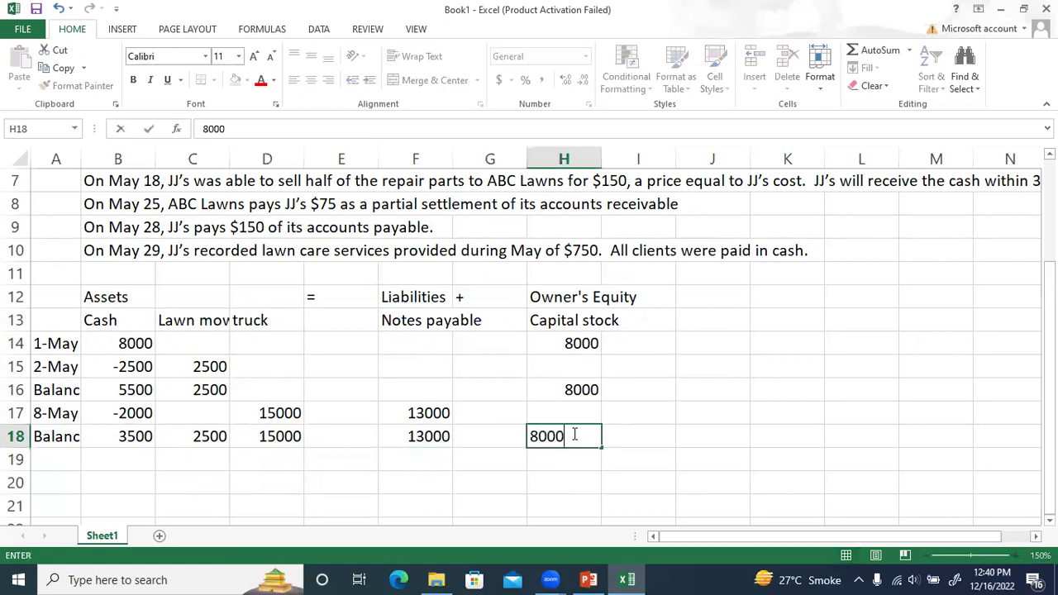
pyautogui.press('Return')
# Step: Add a top border to both balance rows, B18:H18 and B16:H16
pyautogui.moveTo(94, 434); pyautogui.dragTo(535, 422)
pyautogui.click(214, 80)
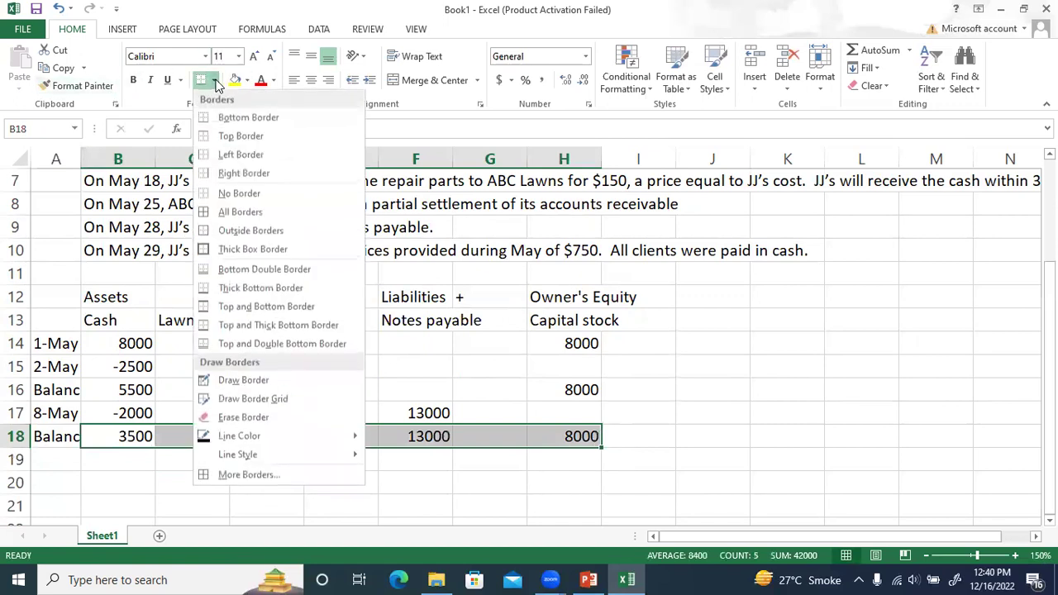
pyautogui.click(223, 135)
pyautogui.moveTo(123, 385); pyautogui.dragTo(564, 388)
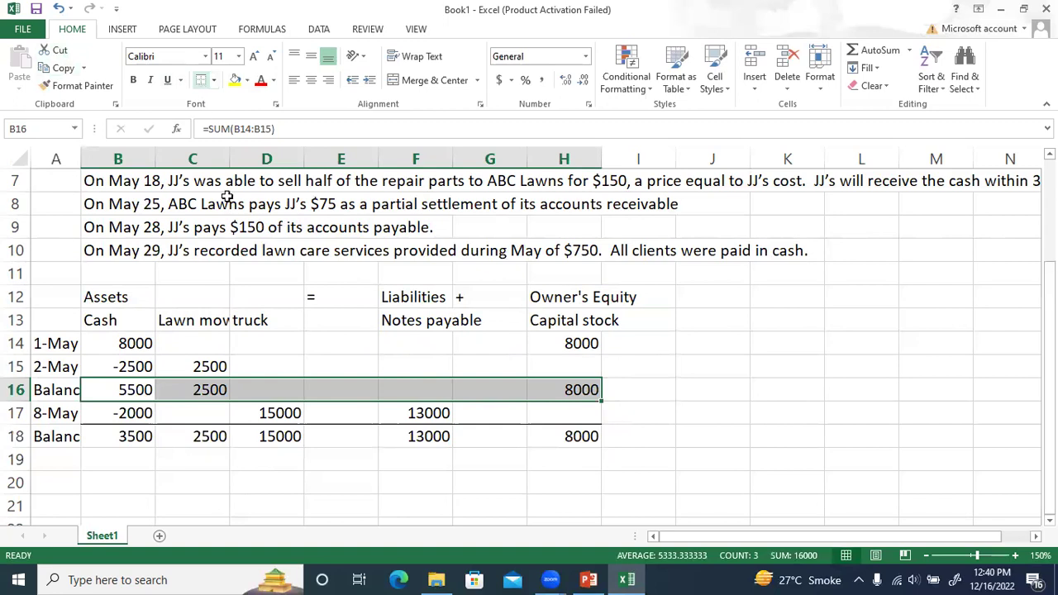
pyautogui.click(276, 269)
pyautogui.click(611, 413)
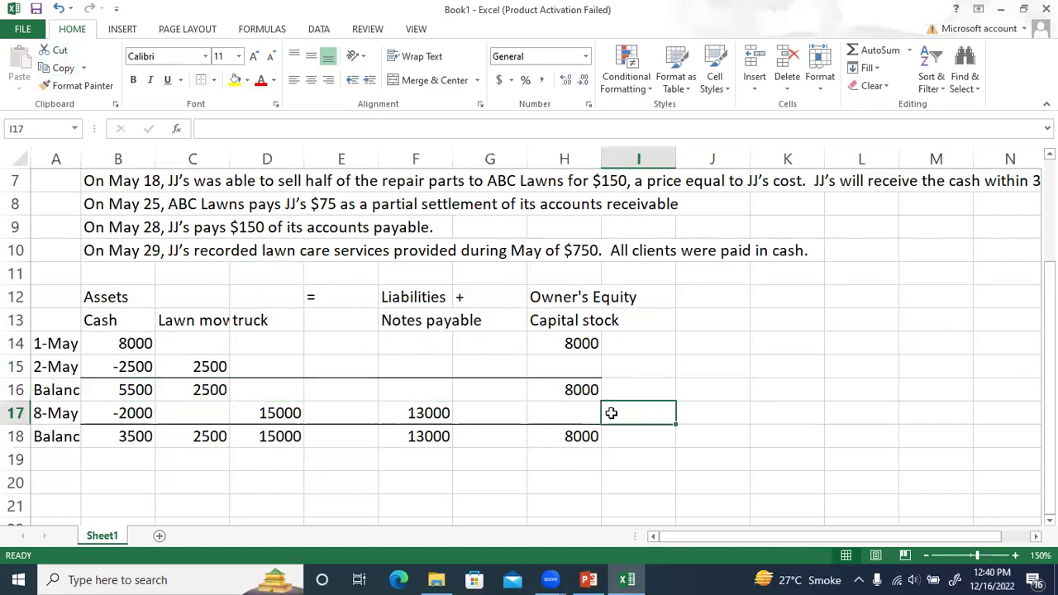
# Step: Total the liabilities and owner's equity balances in I18 with the formula =F18+H18
pyautogui.moveTo(405, 434); pyautogui.dragTo(576, 434)
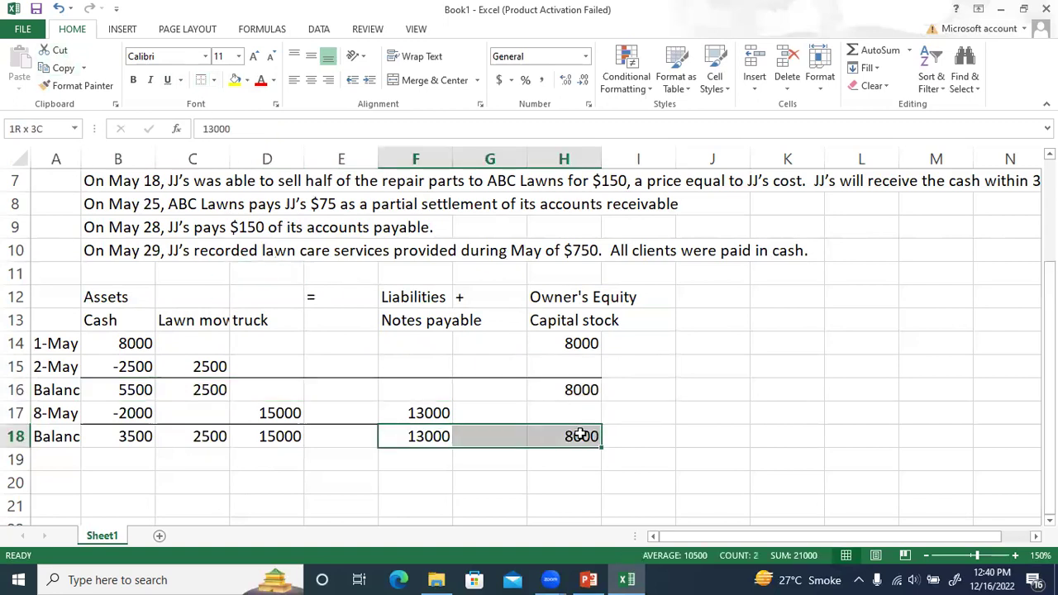
pyautogui.click(637, 439)
pyautogui.write('=')
pyautogui.click(428, 436)
pyautogui.write('+')
pyautogui.click(576, 434)
pyautogui.press('Return')
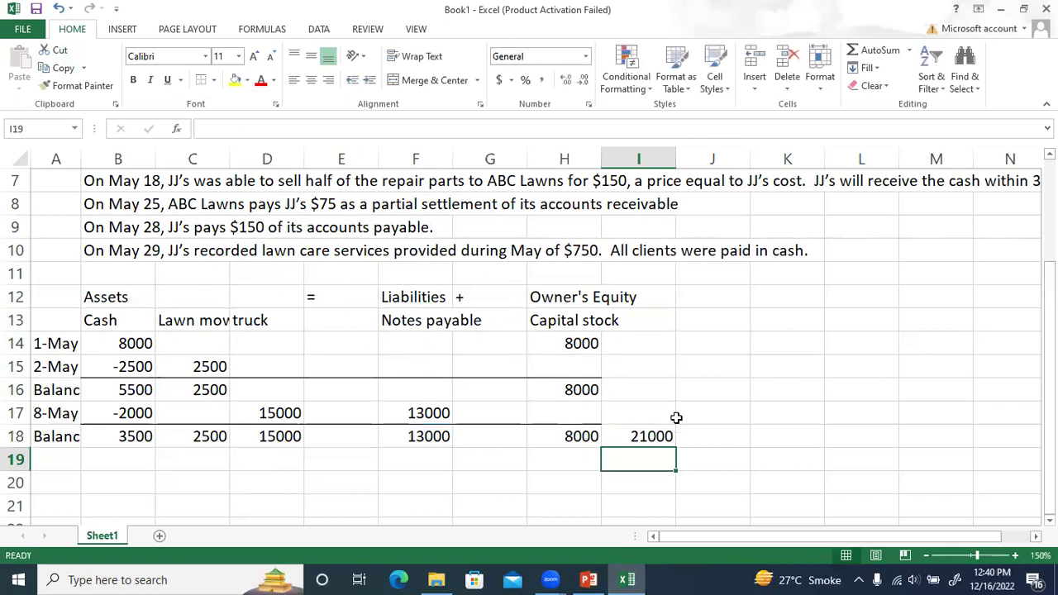
# Step: Total the May 8 asset balances in K18 with the formula =SUM(B18:D18)
pyautogui.click(780, 439)
pyautogui.write('=')
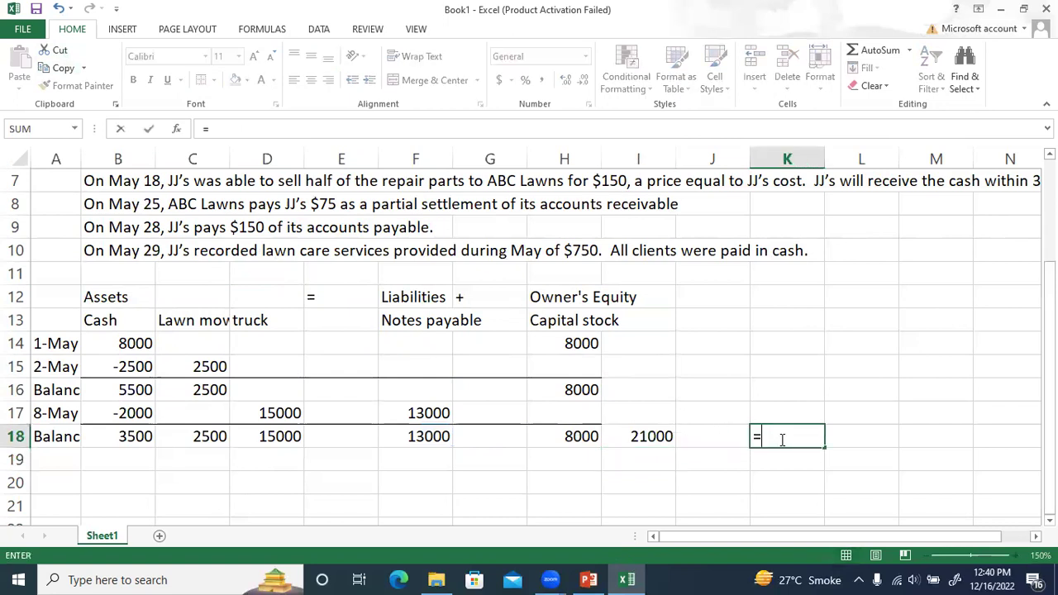
pyautogui.write('sugm')
pyautogui.press('BackSpace')
pyautogui.press('BackSpace')
pyautogui.write('m')
pyautogui.press('Tab')
pyautogui.moveTo(134, 436); pyautogui.dragTo(241, 444)
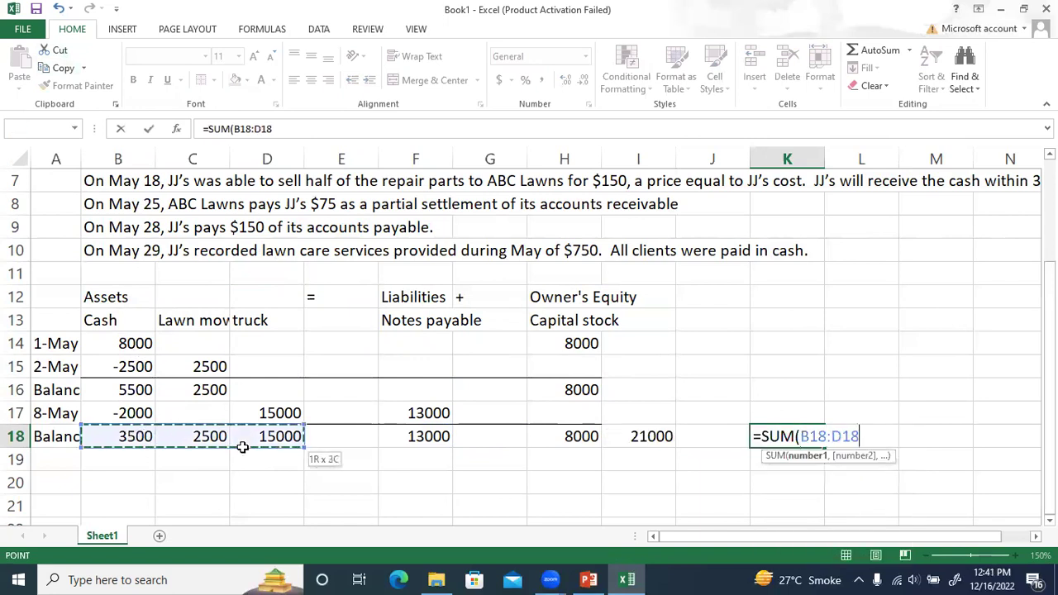
pyautogui.press('Return')
# Step: Clear the check totals from the cells I18:K19
pyautogui.moveTo(668, 437); pyautogui.dragTo(807, 452)
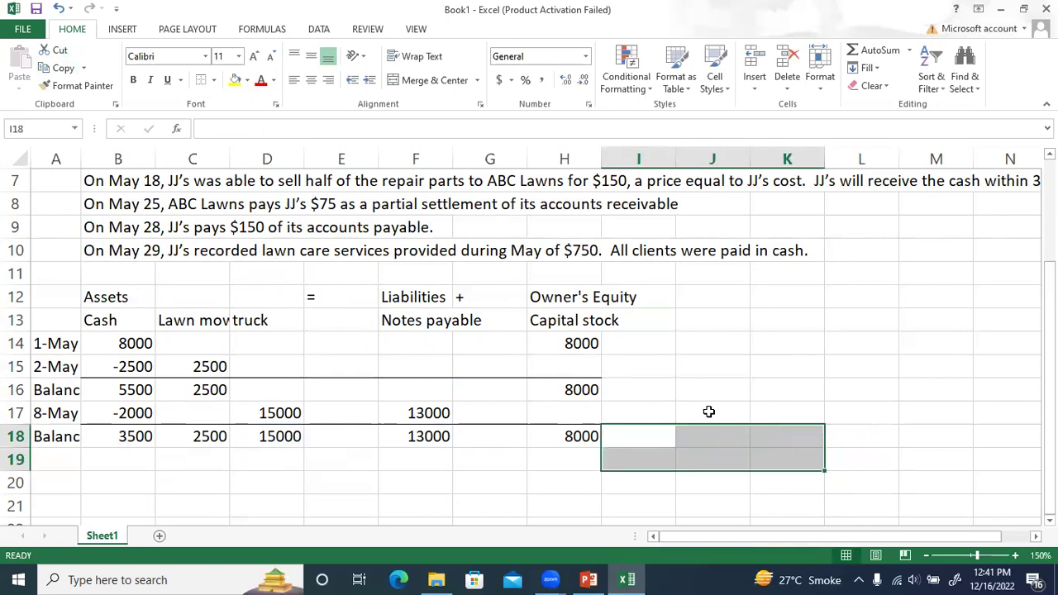
pyautogui.click(709, 411)
pyautogui.scroll(2, 708, 411)
pyautogui.scroll(-2, 623, 441)
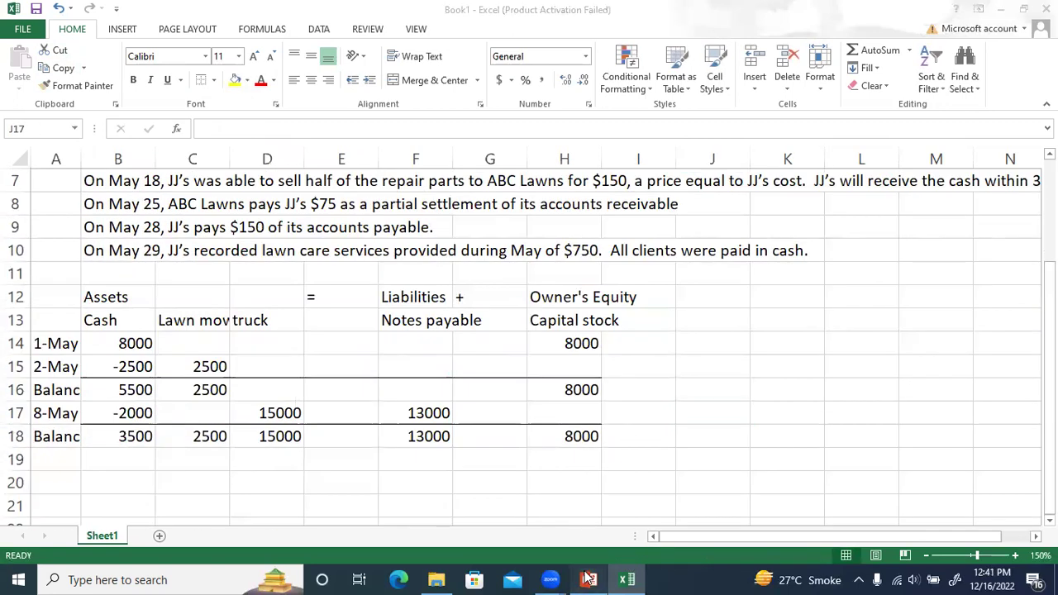
# Step: Switch to PowerPoint and examine the May 8 balance sheet slide in the slide show
pyautogui.click(588, 580)
pyautogui.click(890, 556)
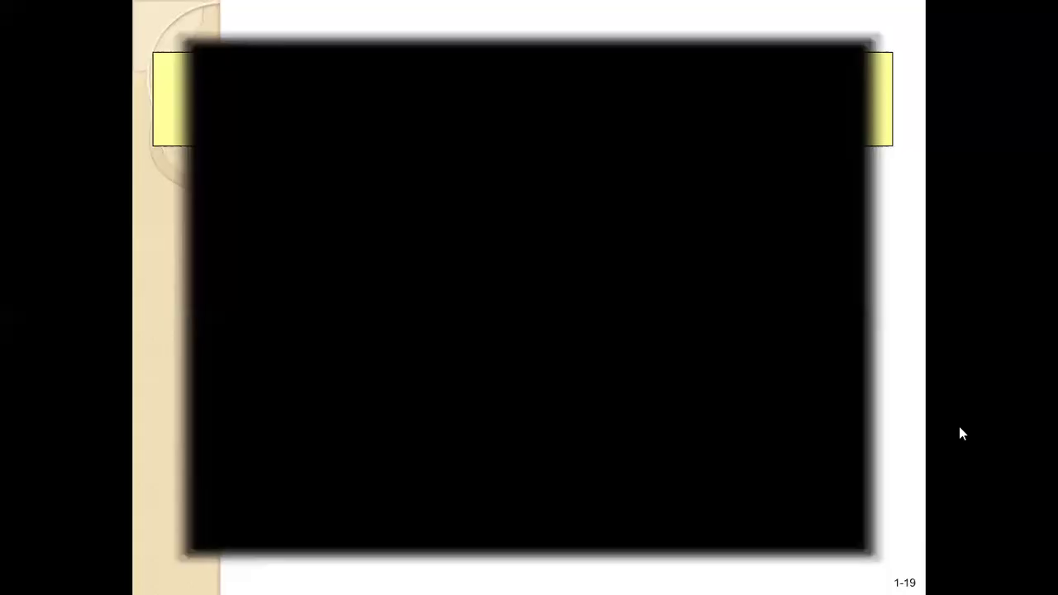
pyautogui.press('space')
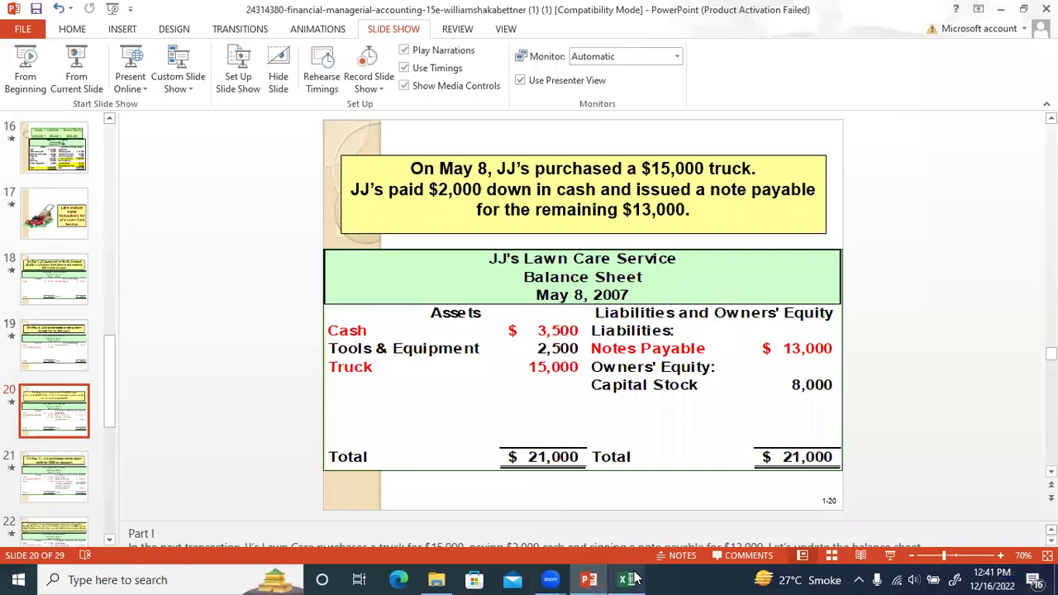
# Step: Return to Excel and color the words "on account." red in the May 11 transaction in B5
pyautogui.click(628, 579)
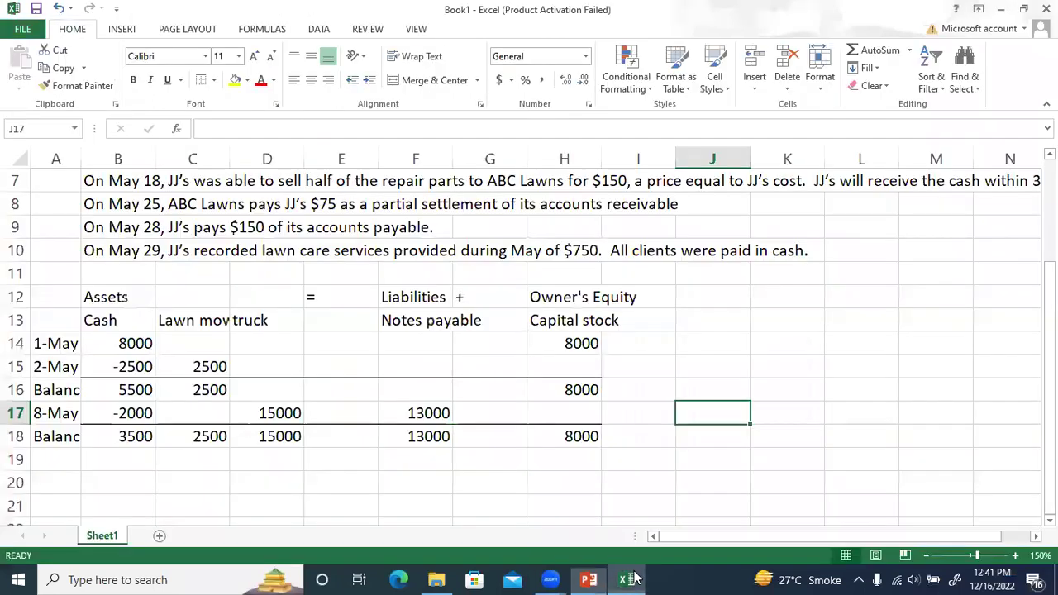
pyautogui.scroll(2, 323, 325)
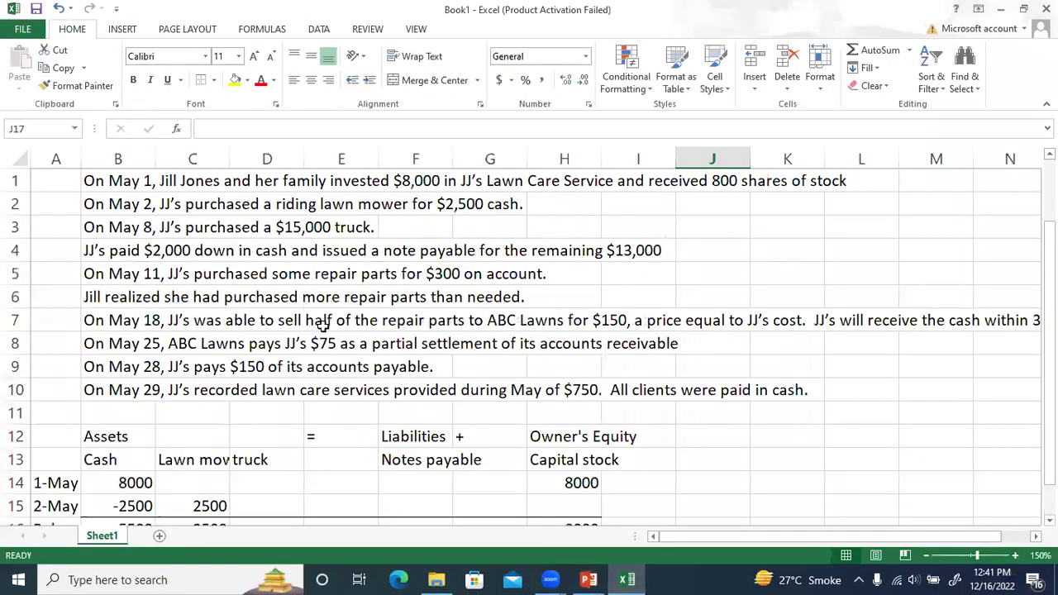
pyautogui.click(121, 275)
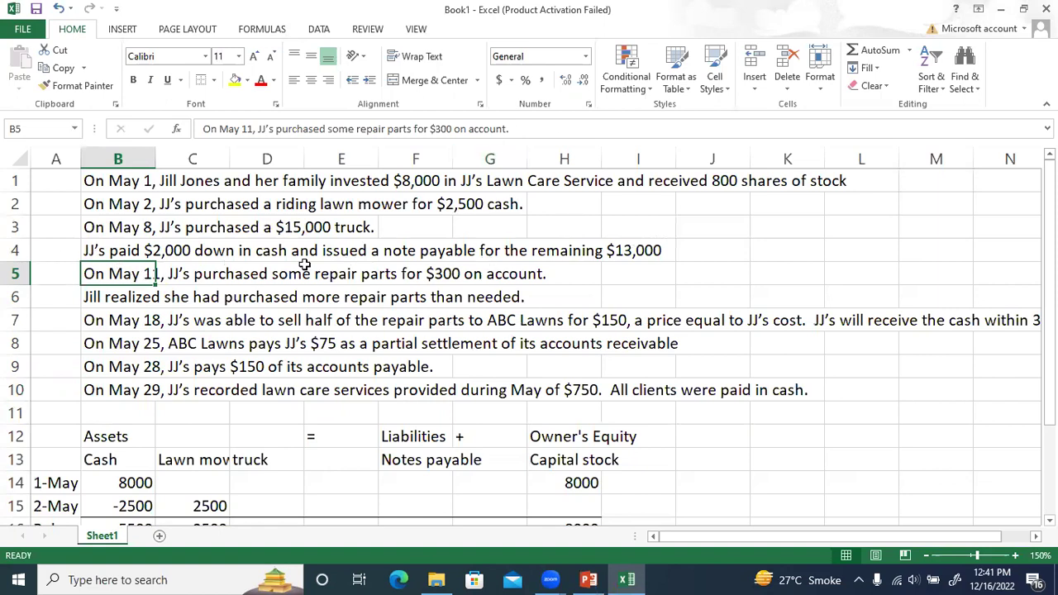
pyautogui.doubleClick(143, 274)
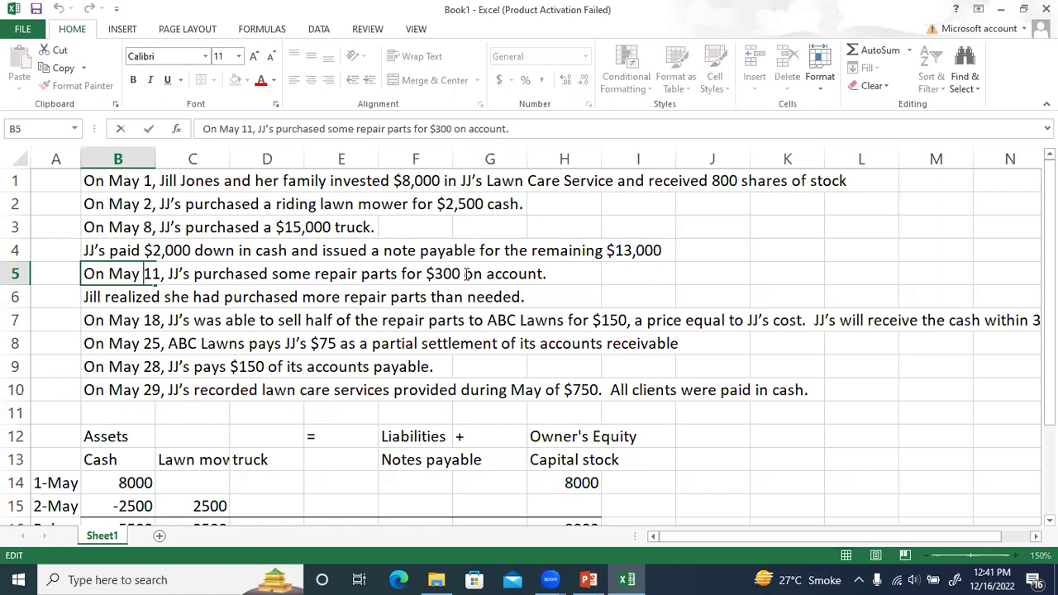
pyautogui.moveTo(464, 274); pyautogui.dragTo(560, 273)
pyautogui.click(261, 81)
pyautogui.click(640, 401)
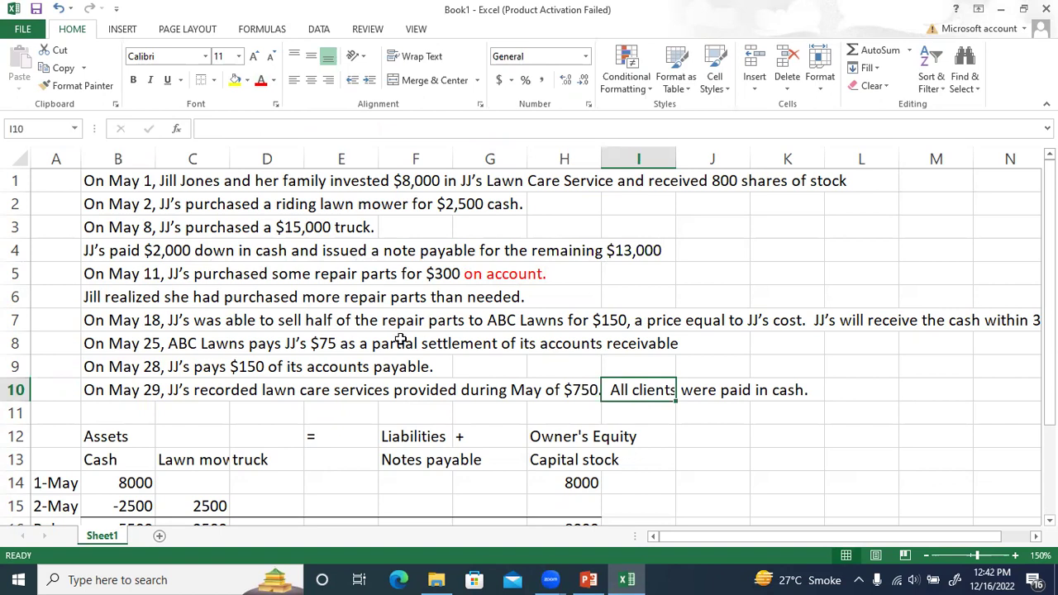
# Step: Check the May 11 balance sheet slide in PowerPoint and rename the C13 heading in Excel to "tools and equip"
pyautogui.scroll(-2, 400, 339)
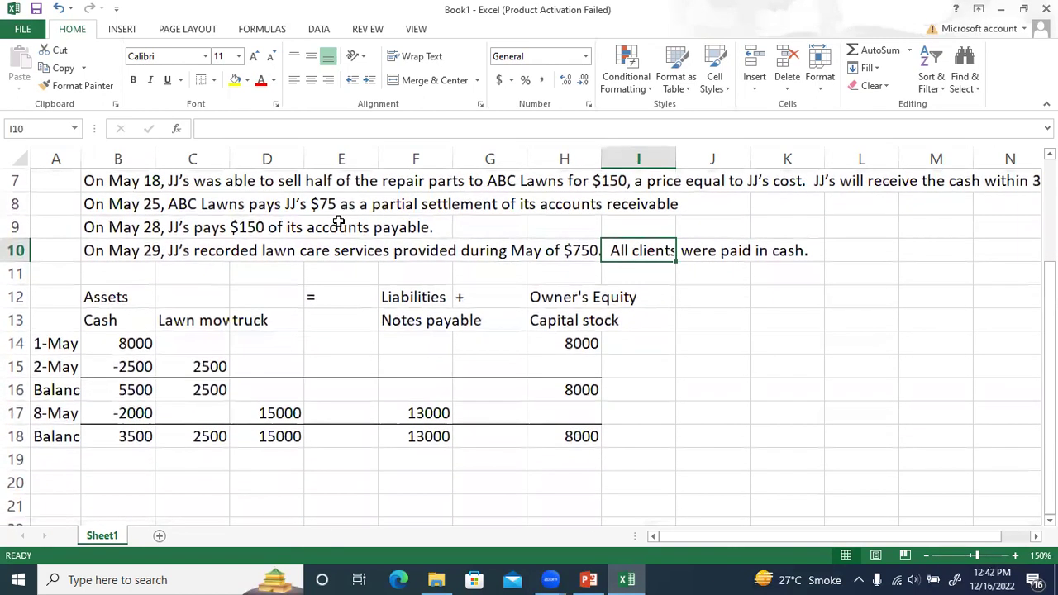
pyautogui.click(205, 319)
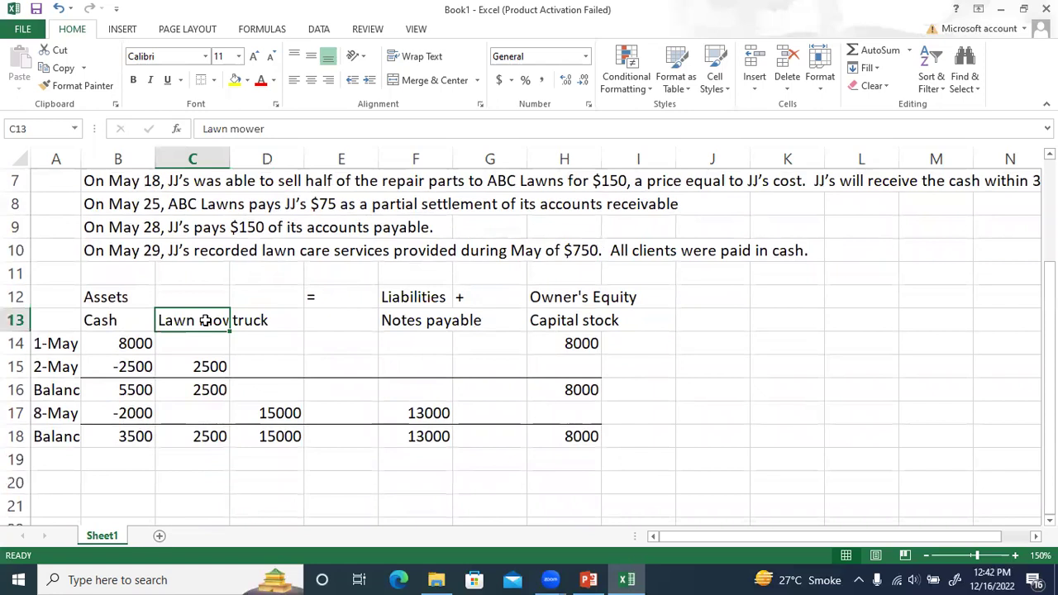
pyautogui.click(588, 579)
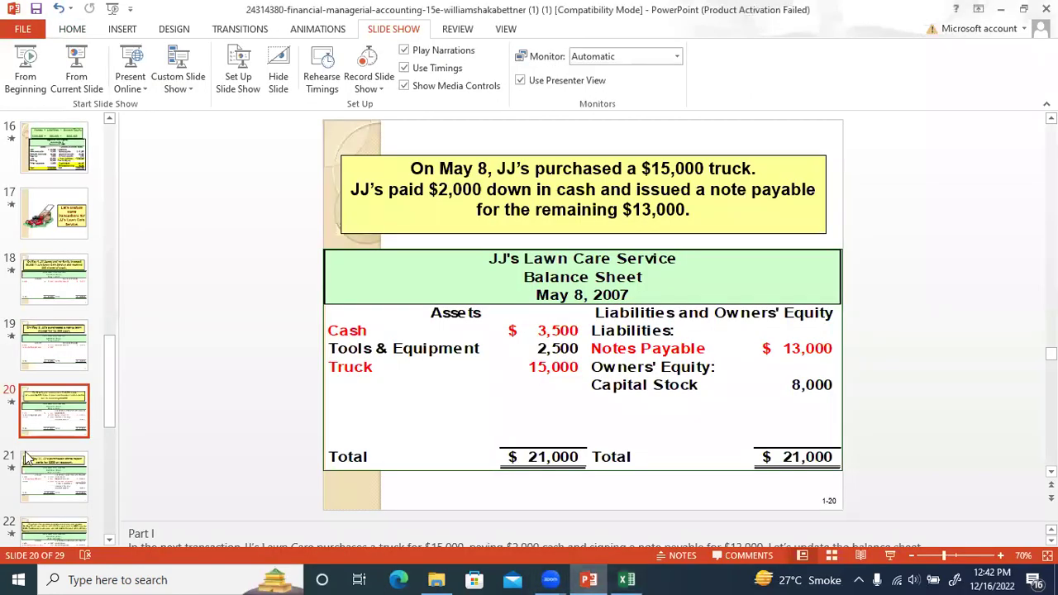
pyautogui.click(24, 459)
pyautogui.click(588, 579)
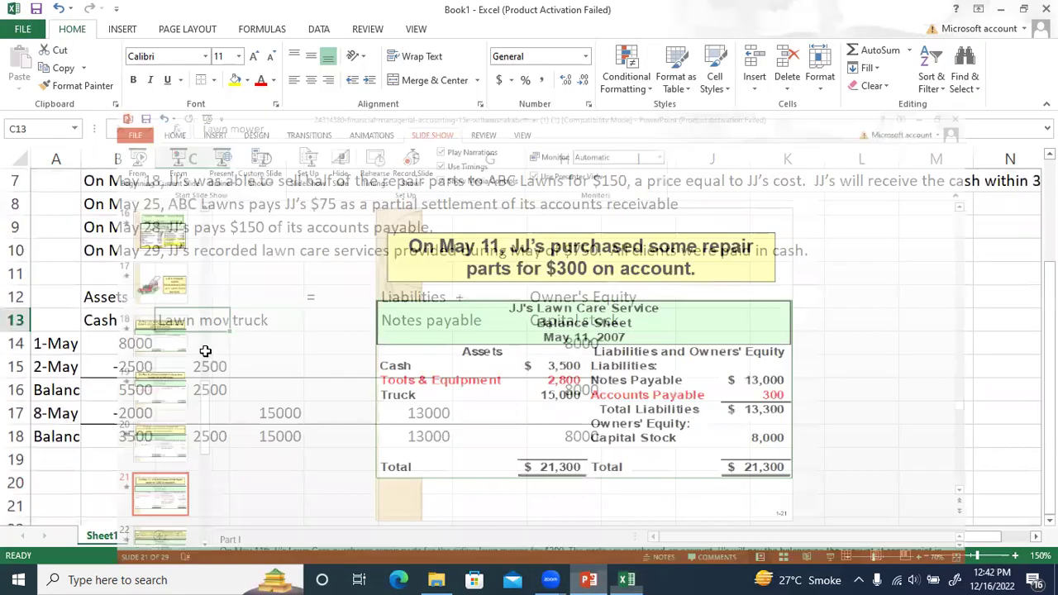
pyautogui.write('toosl')
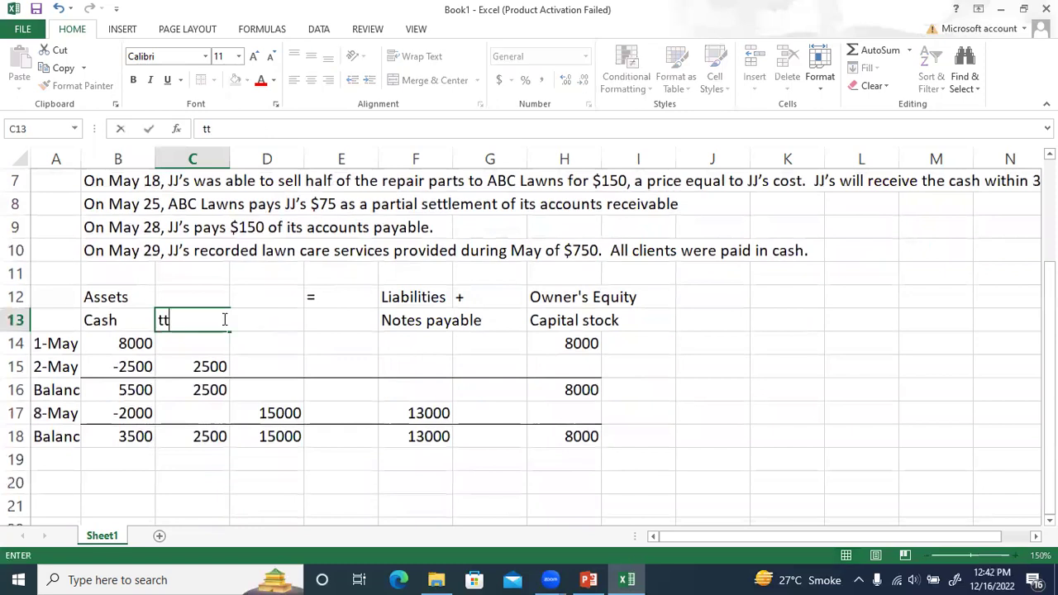
pyautogui.press('BackSpace')
pyautogui.press('BackSpace')
pyautogui.write('ls and')
pyautogui.write(' equip')
pyautogui.press('Return')
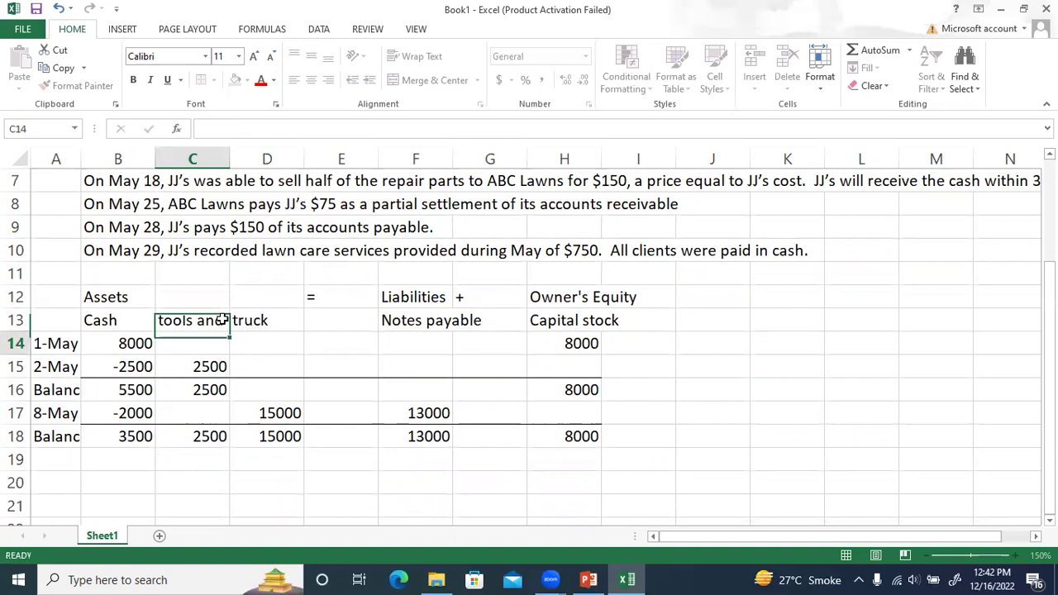
pyautogui.click(235, 317)
pyautogui.click(199, 323)
# Step: Enter 300 in C19 for the repair parts purchased on May 11
pyautogui.scroll(2, 198, 322)
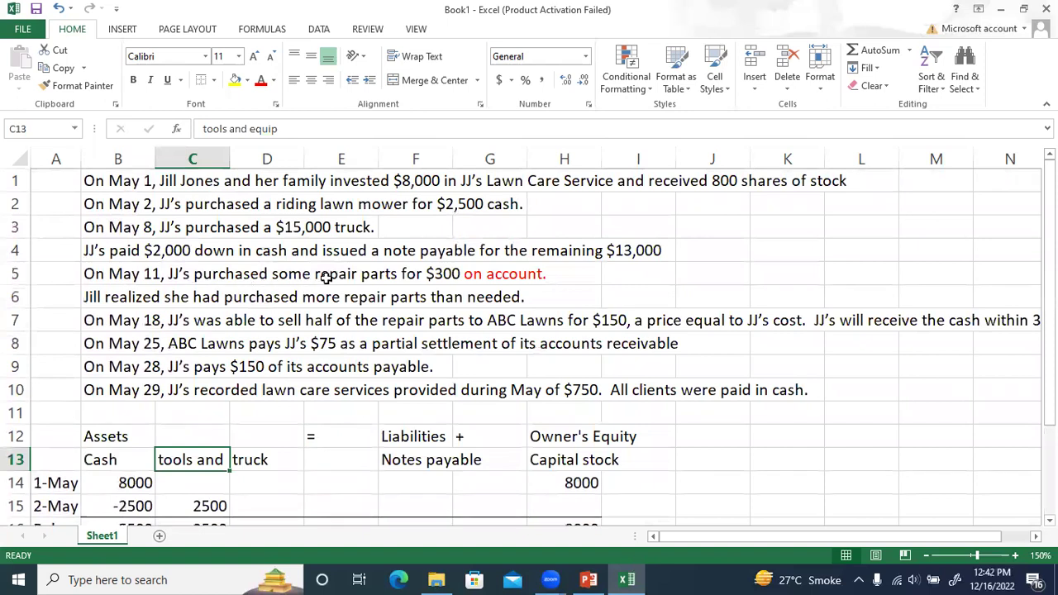
pyautogui.scroll(-2, 326, 278)
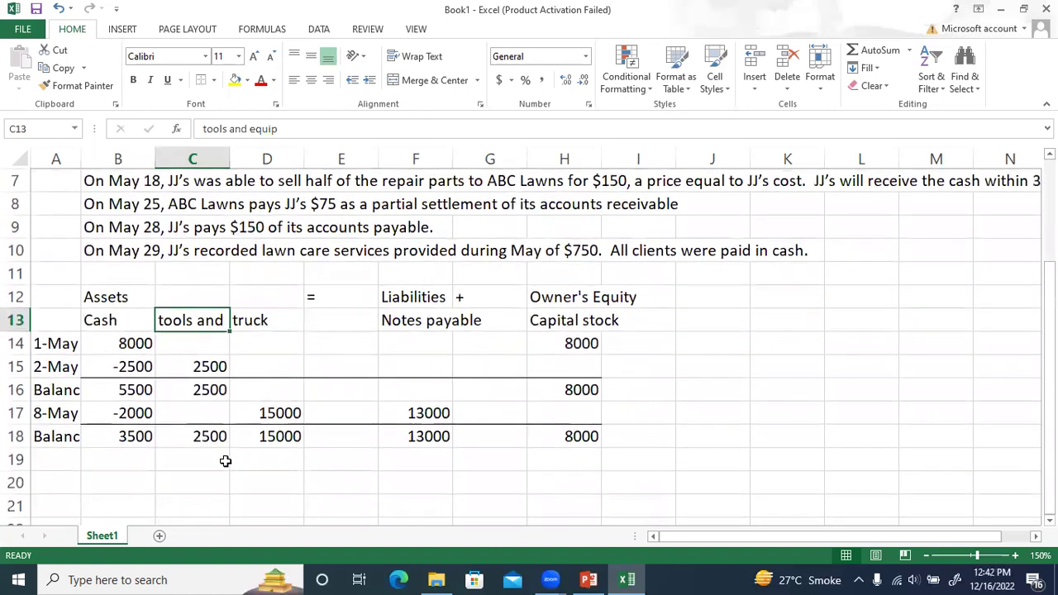
pyautogui.click(222, 453)
pyautogui.write('+300')
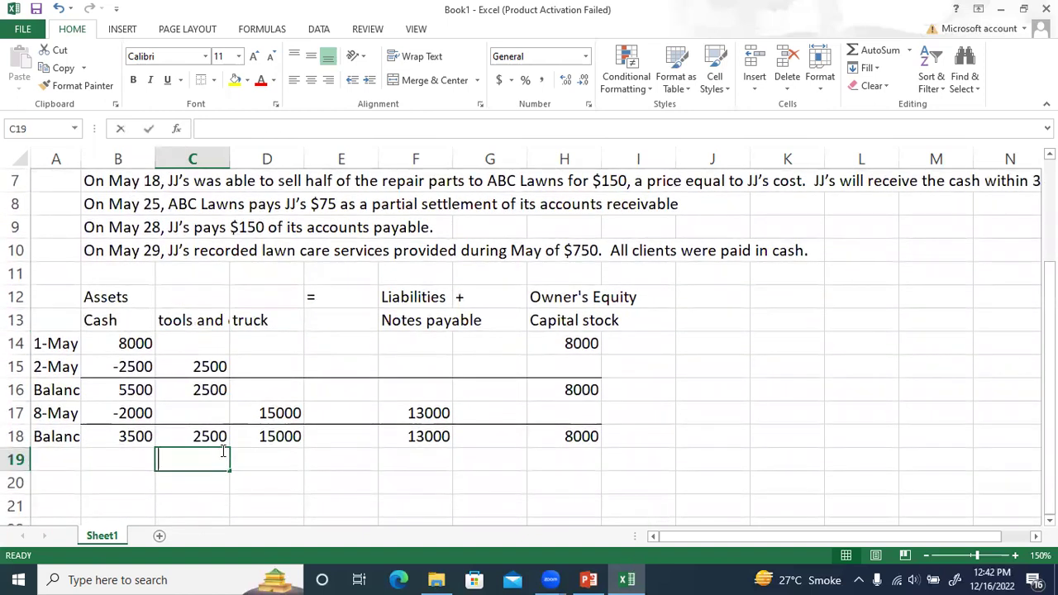
pyautogui.press('Return')
pyautogui.click(221, 453)
pyautogui.scroll(1, 222, 453)
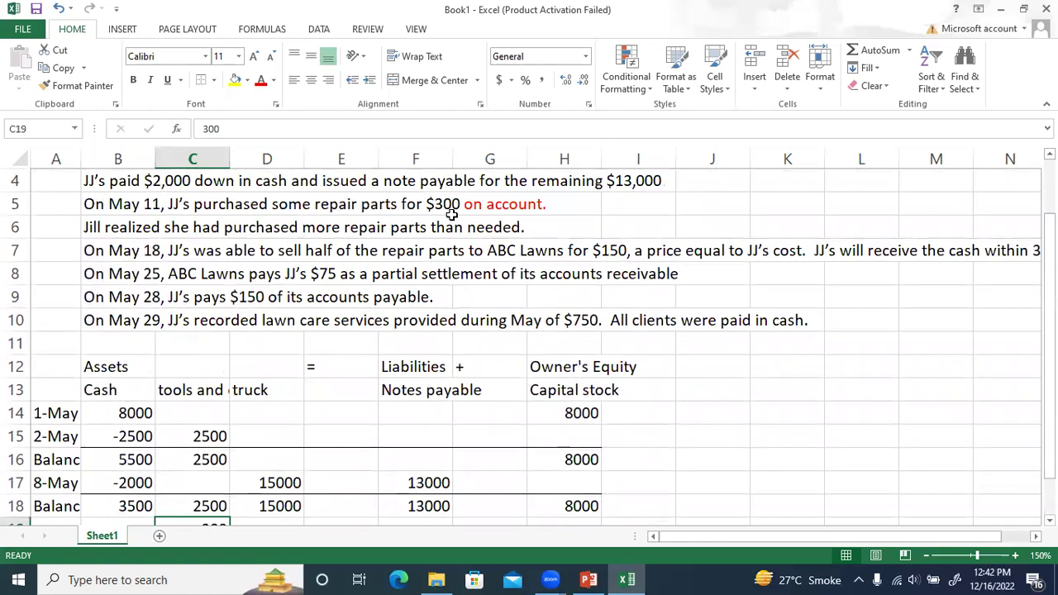
pyautogui.scroll(-1, 452, 213)
pyautogui.click(144, 457)
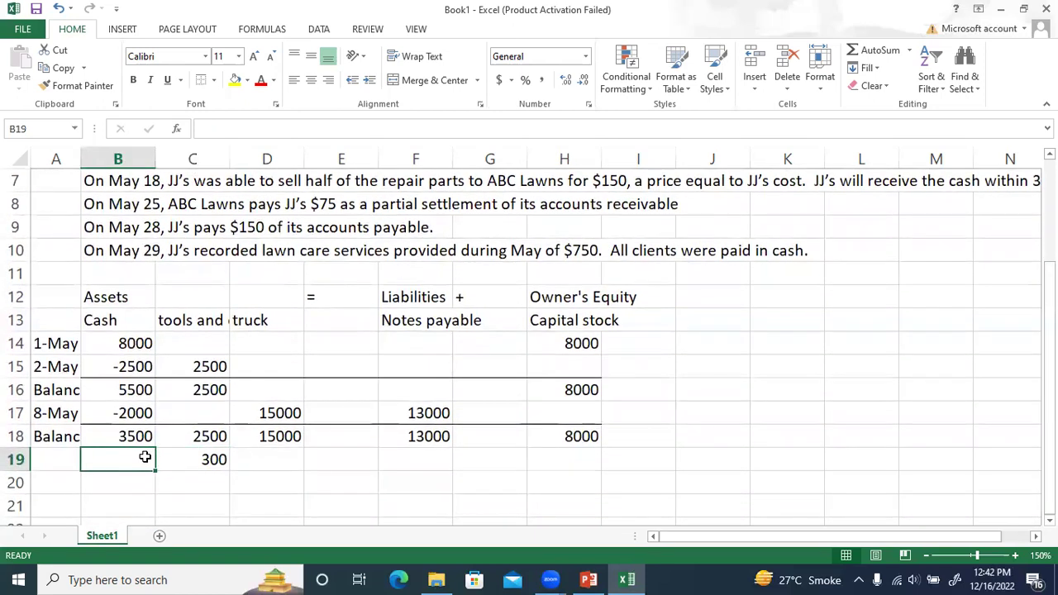
pyautogui.click(232, 462)
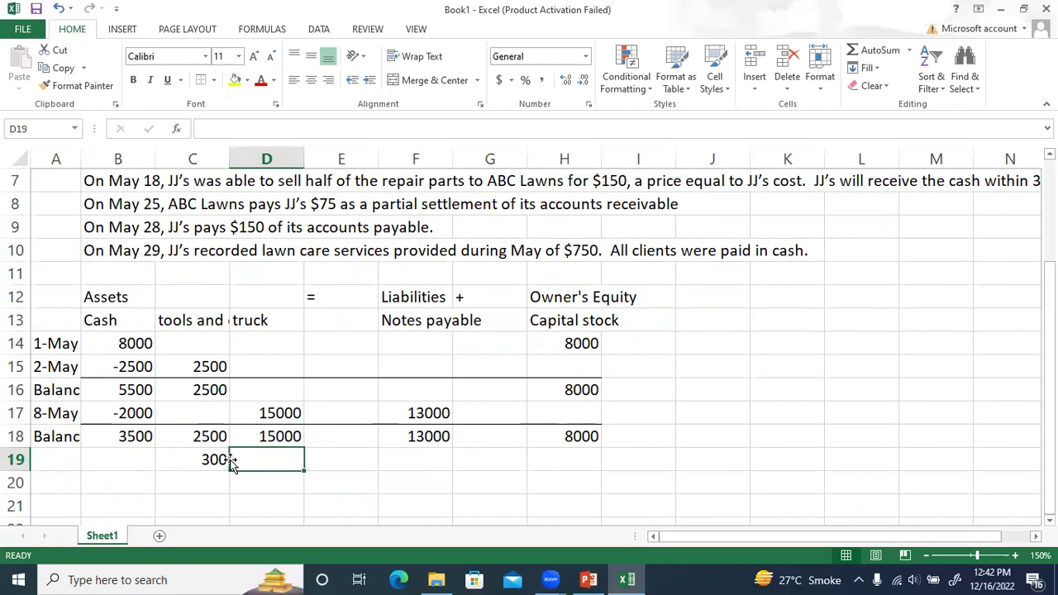
# Step: Insert a new column G after notes payable and head it "account payable" in G13
pyautogui.click(432, 452)
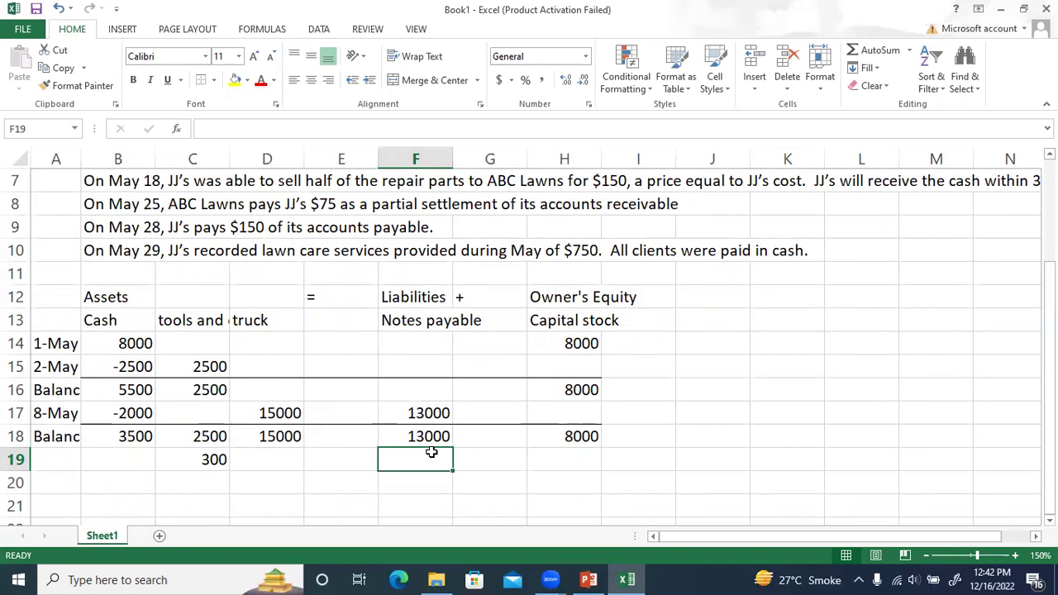
pyautogui.click(447, 321)
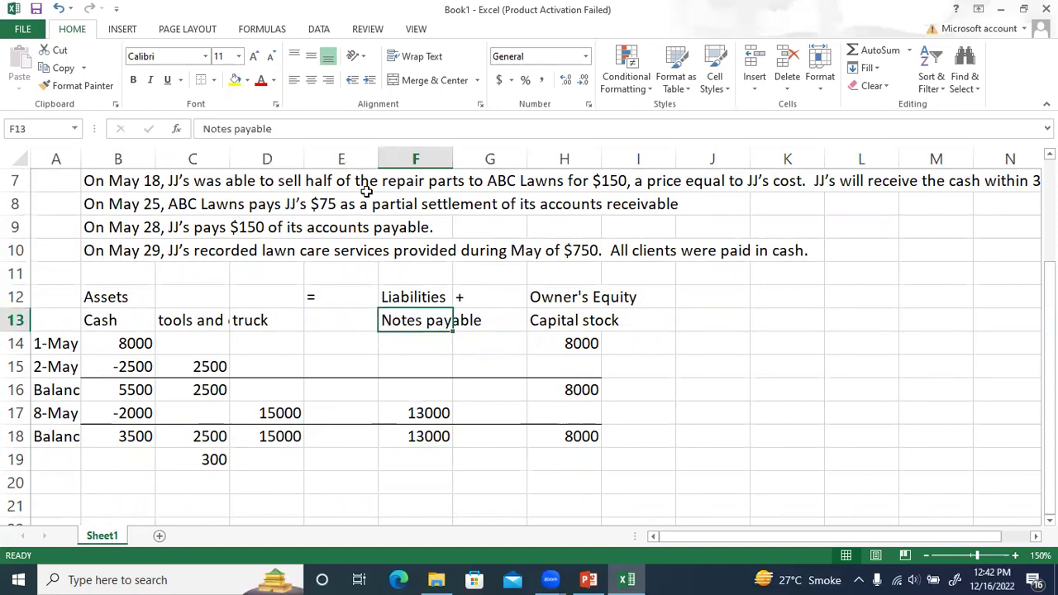
pyautogui.rightClick(500, 159)
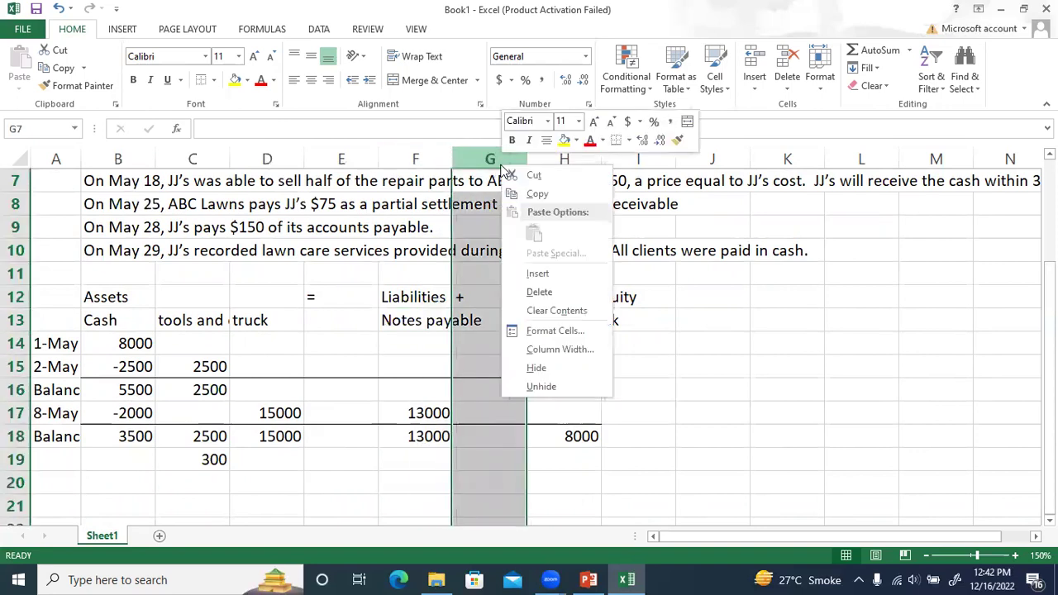
pyautogui.click(536, 272)
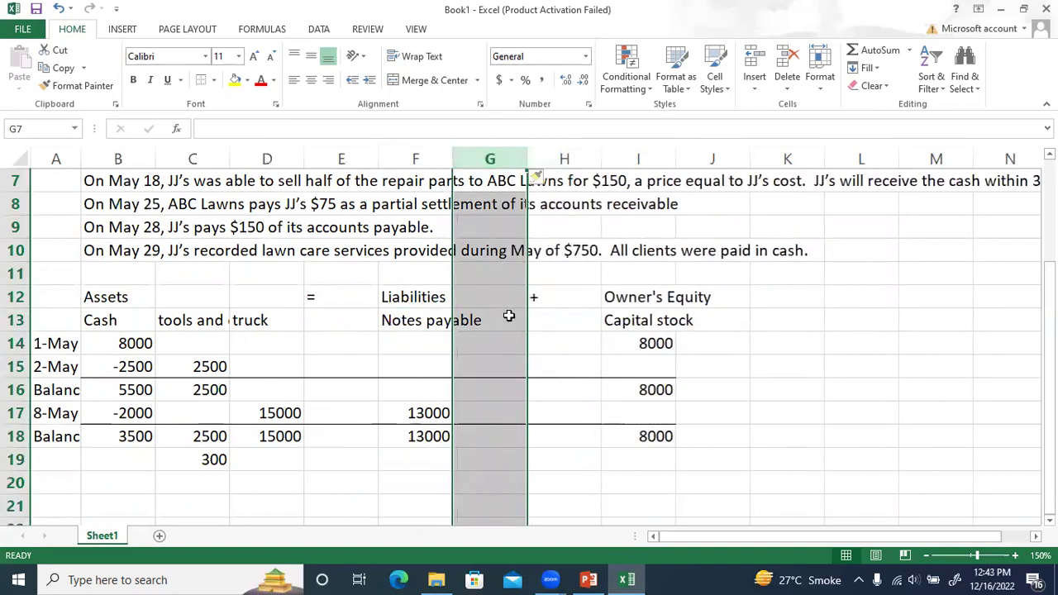
pyautogui.click(508, 316)
pyautogui.write('account')
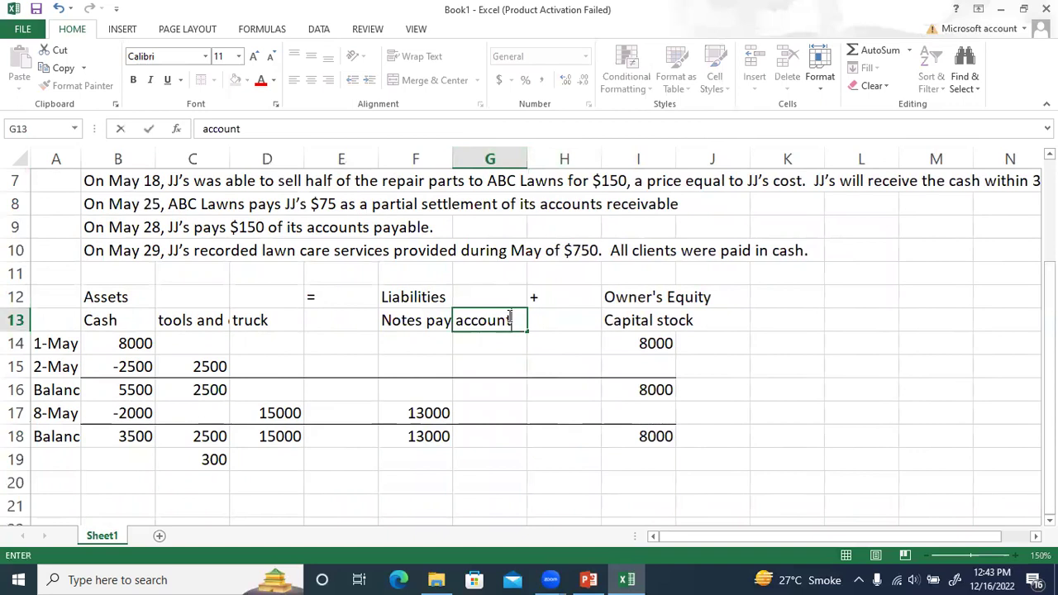
pyautogui.write(' payable')
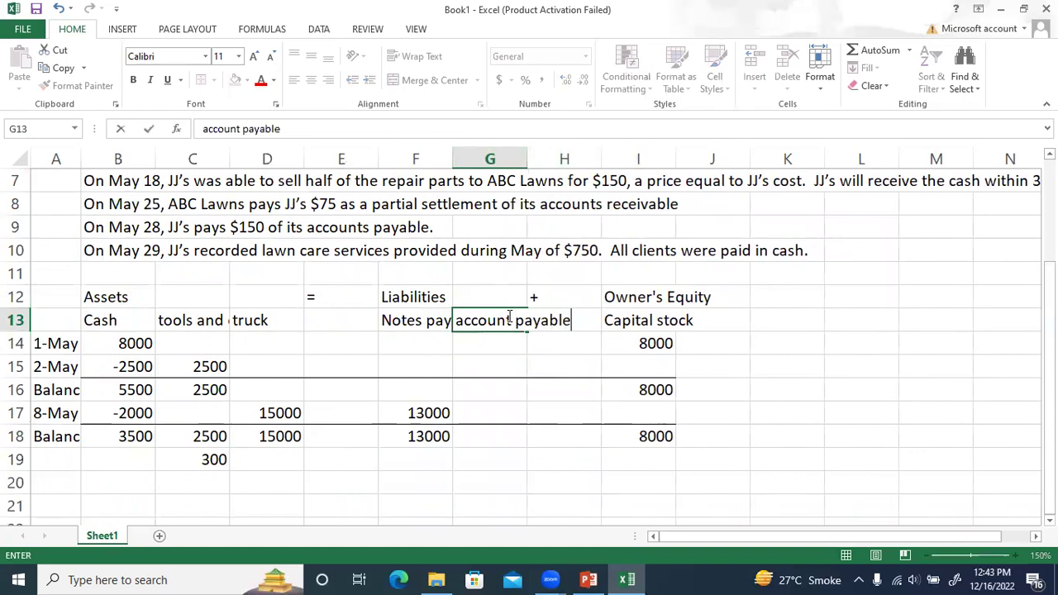
pyautogui.press('Return')
# Step: Enter 300 under account payable in G19 for the May 11 purchase on account
pyautogui.click(494, 461)
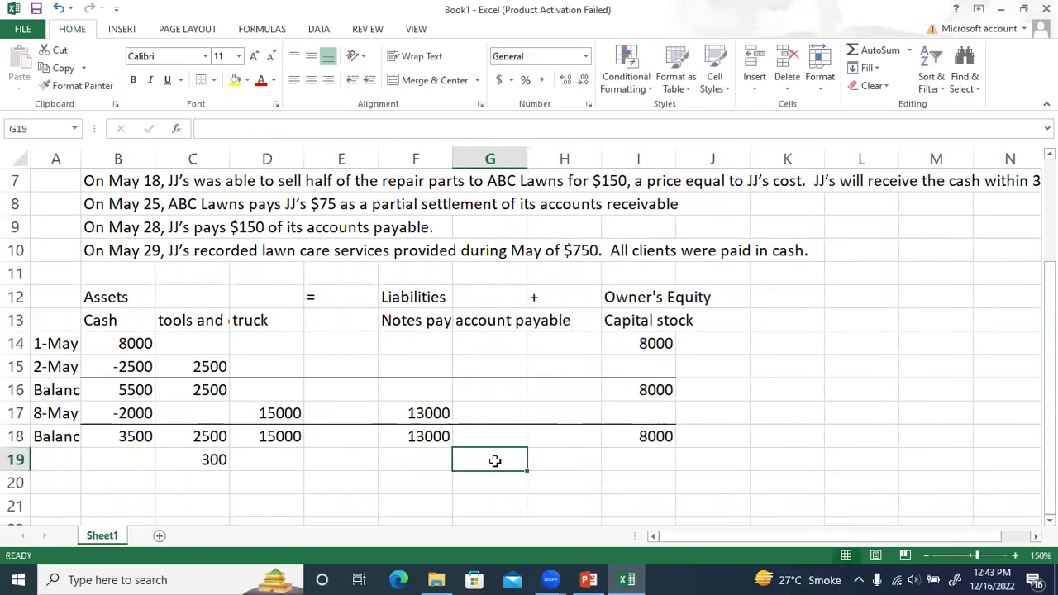
pyautogui.write('300')
pyautogui.press('Return')
pyautogui.click(494, 461)
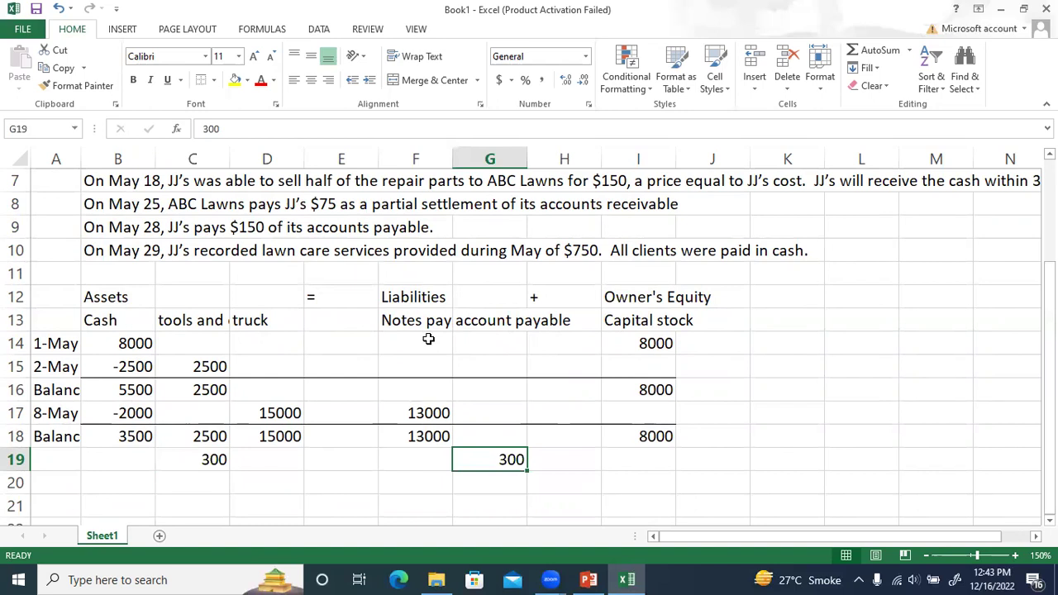
pyautogui.click(489, 319)
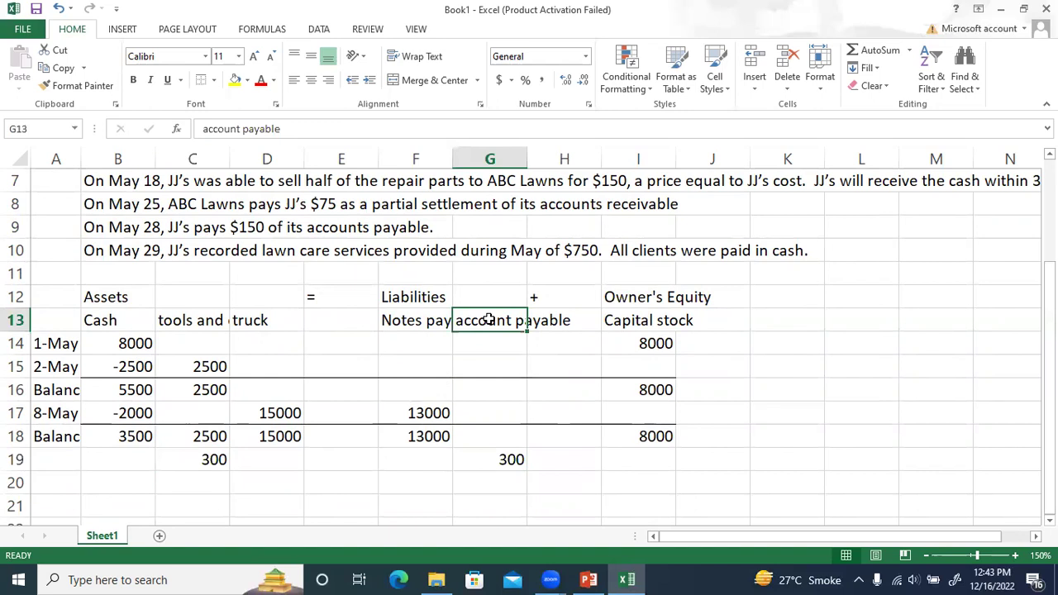
pyautogui.click(405, 321)
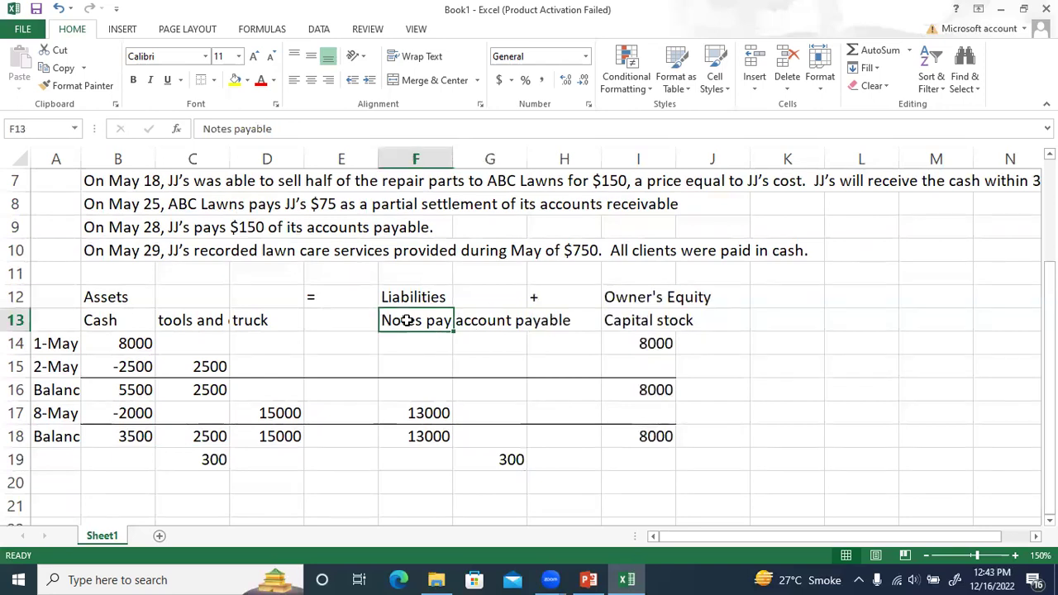
# Step: Enter May 11 in A19 as the transaction date and widen column A enough to display it
pyautogui.click(62, 438)
pyautogui.scroll(2, 63, 463)
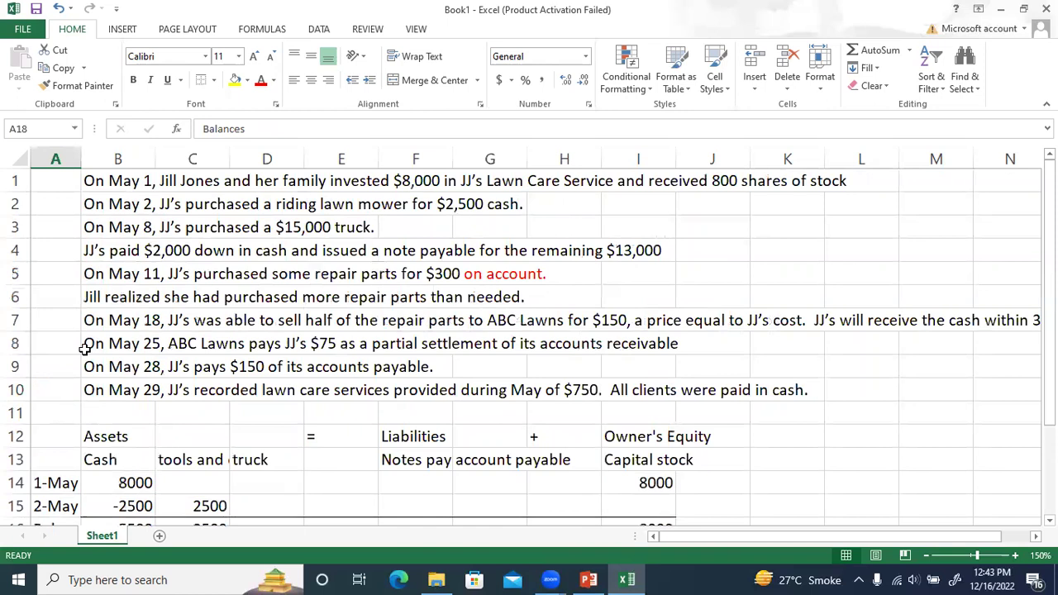
pyautogui.scroll(-3, 118, 255)
pyautogui.click(58, 389)
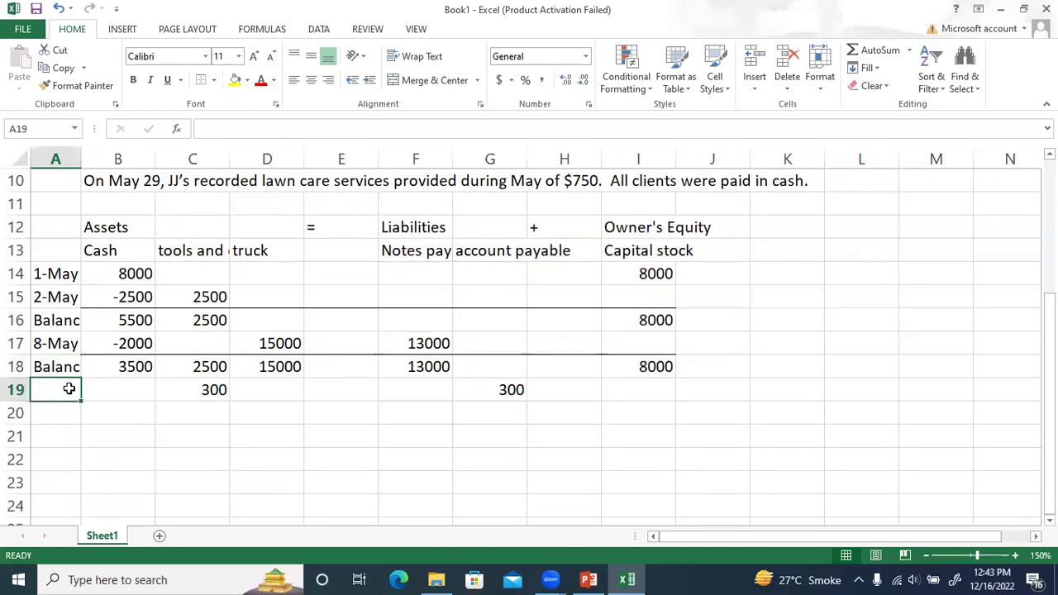
pyautogui.write('may 11')
pyautogui.press('Return')
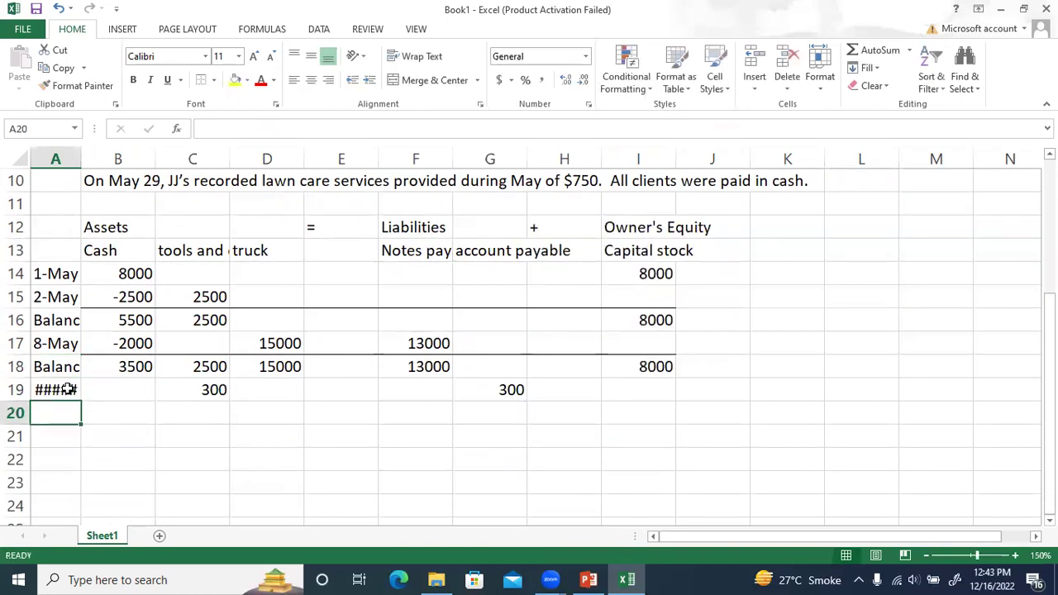
pyautogui.moveTo(81, 158); pyautogui.dragTo(89, 158)
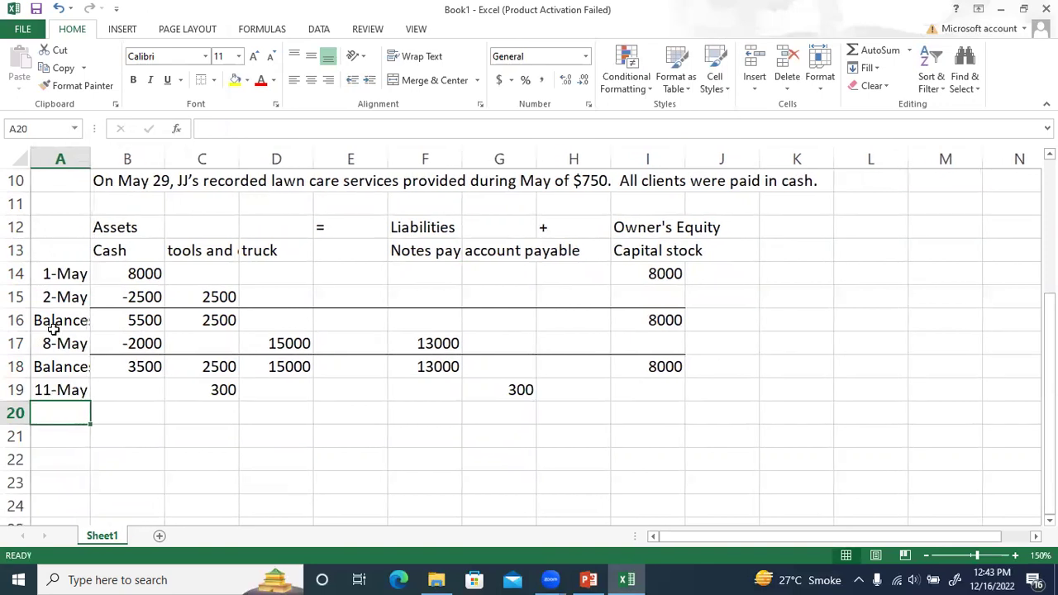
# Step: Label A20 "Balances" and calculate the cash balance in B20 with =SUM(B18:B19)
pyautogui.write('balances')
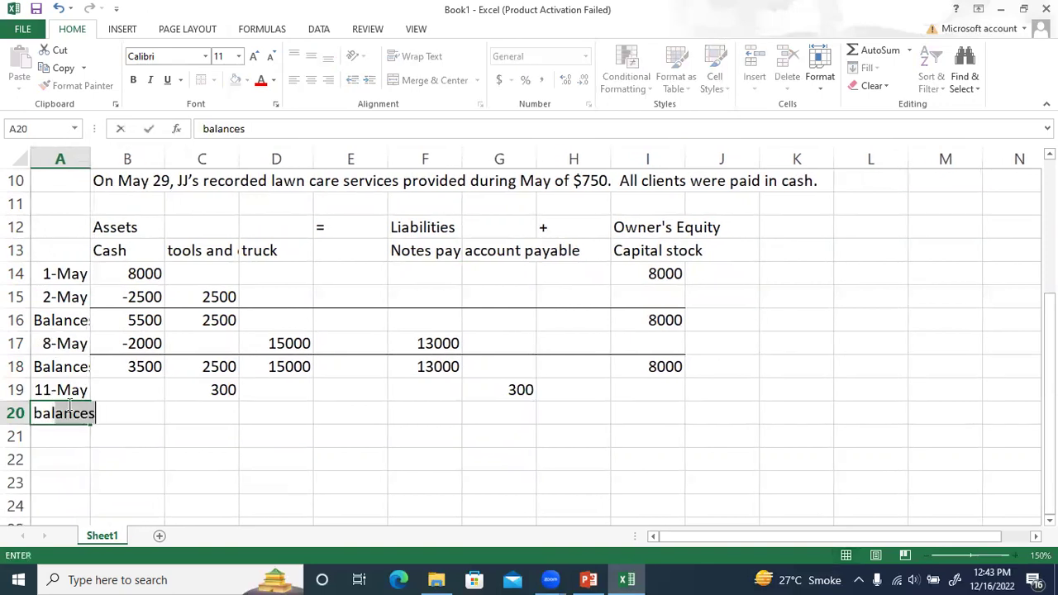
pyautogui.press('Return')
pyautogui.click(139, 363)
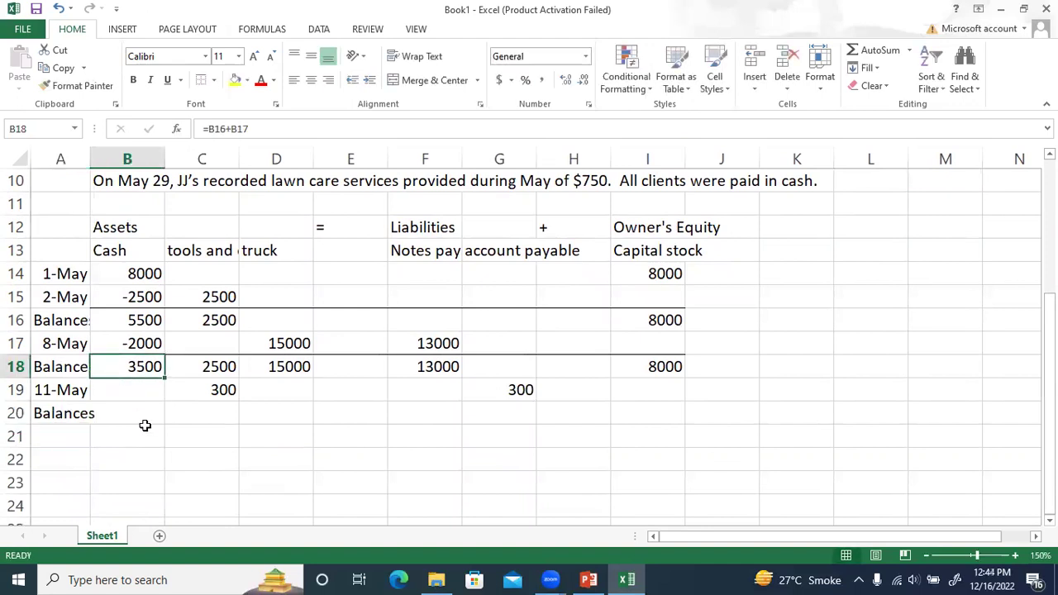
pyautogui.press('Down')
pyautogui.click(151, 422)
pyautogui.write('=')
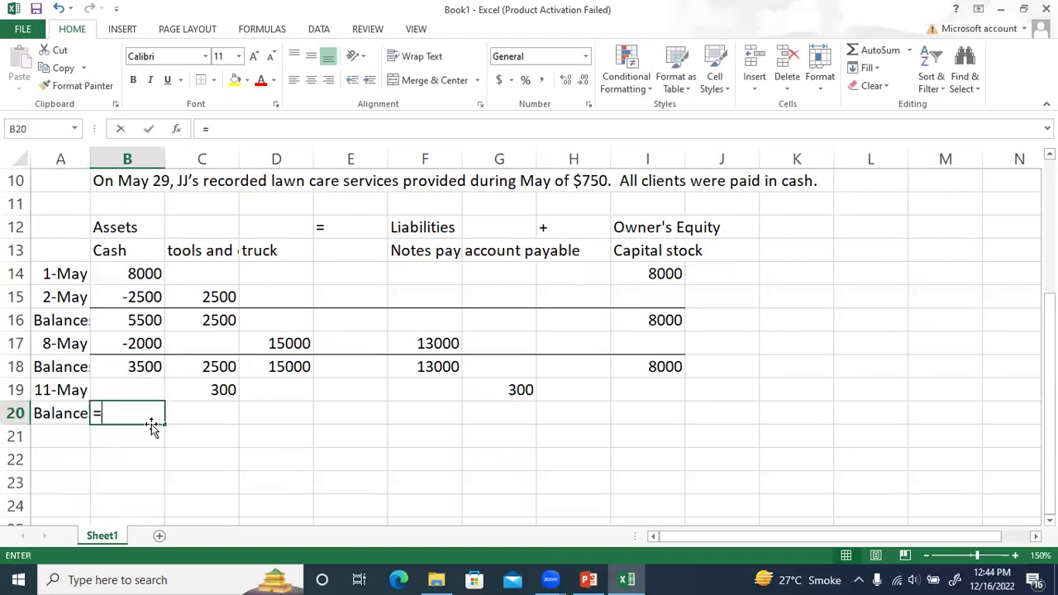
pyautogui.press('BackSpace')
pyautogui.write('su')
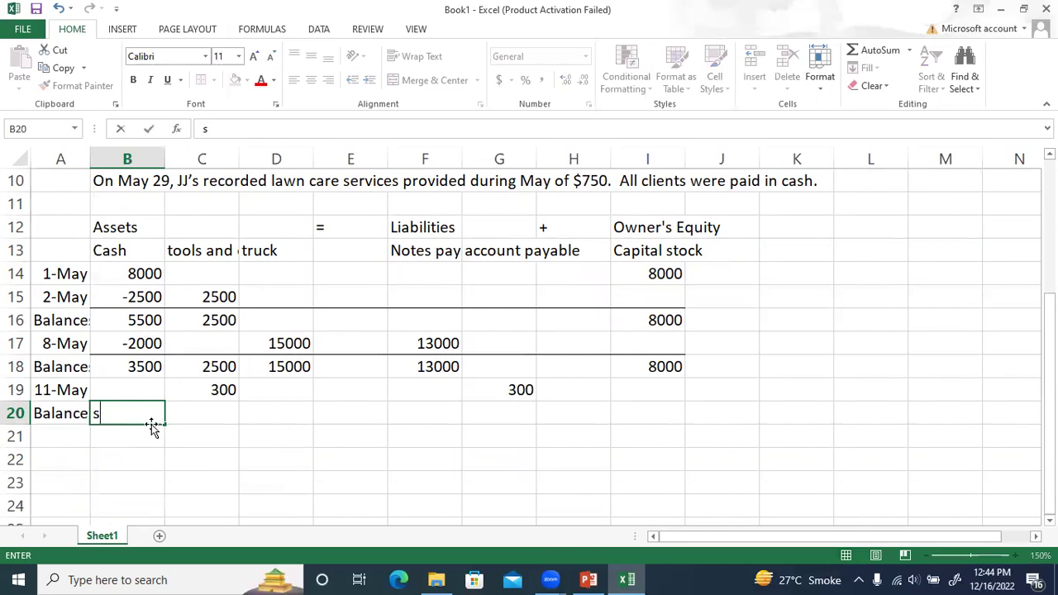
pyautogui.press('BackSpace')
pyautogui.press('BackSpace')
pyautogui.write('=sum')
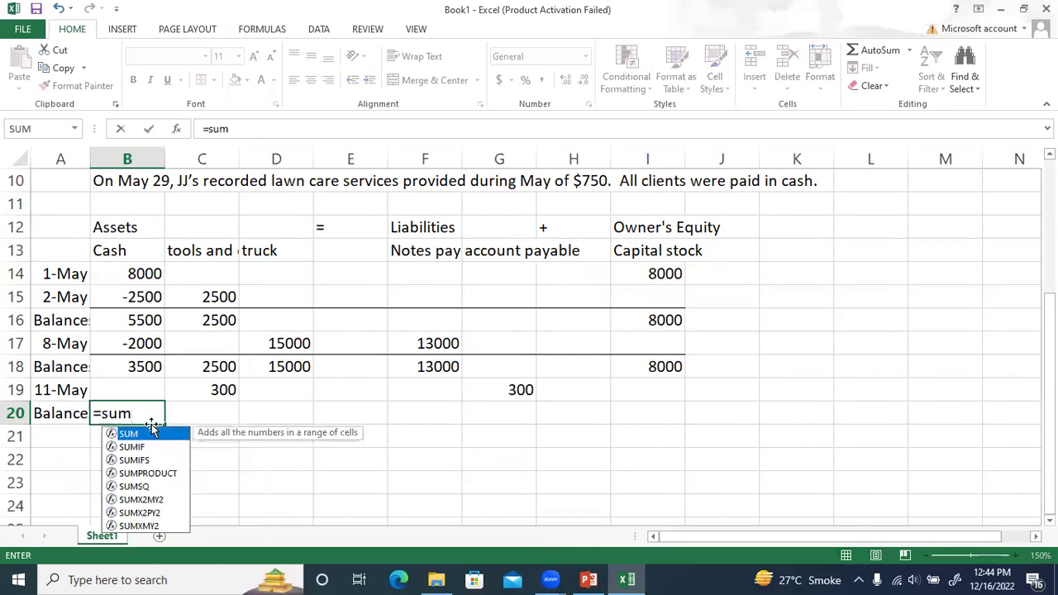
pyautogui.press('Escape')
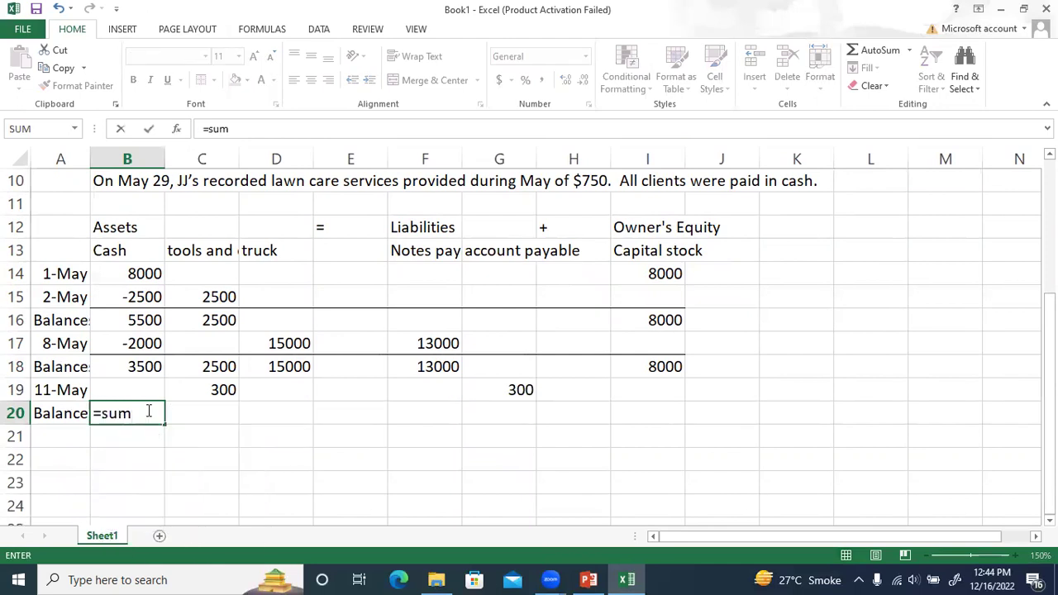
pyautogui.press('BackSpace')
pyautogui.press('BackSpace')
pyautogui.press('BackSpace')
pyautogui.write('SUM(')
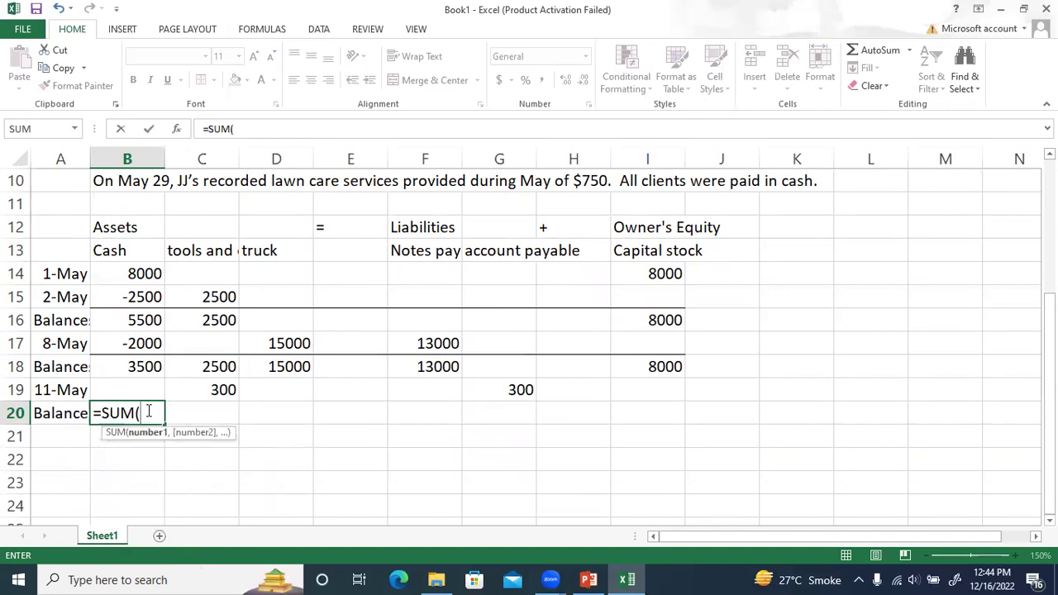
pyautogui.moveTo(136, 368); pyautogui.dragTo(142, 386)
pyautogui.press('Return')
# Step: Fill the B20 sum formula across row 20 through I20 and check the tools and truck balances
pyautogui.click(145, 417)
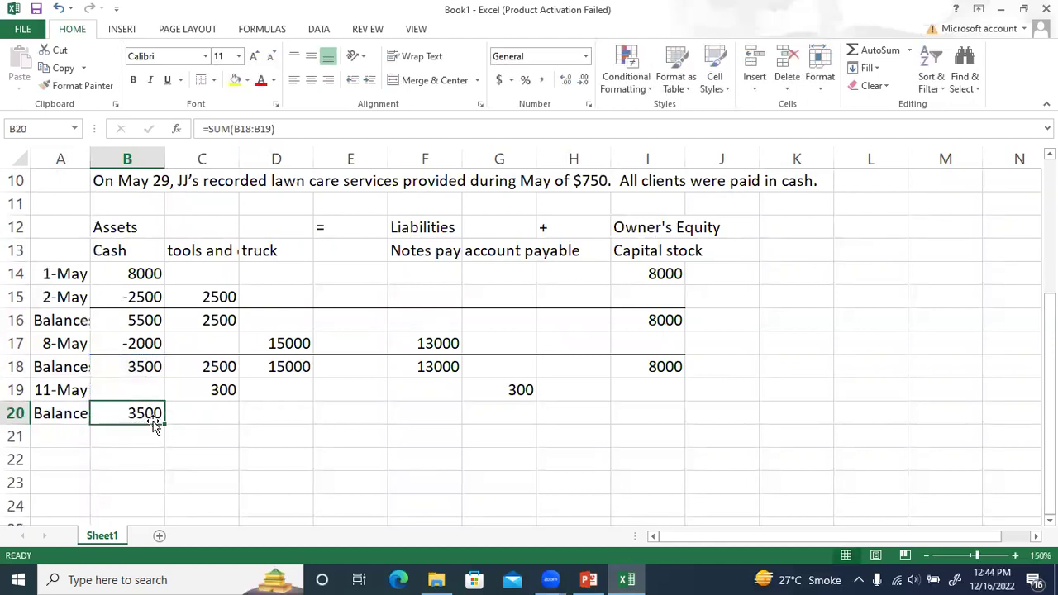
pyautogui.moveTo(164, 423); pyautogui.dragTo(670, 417)
pyautogui.click(230, 363)
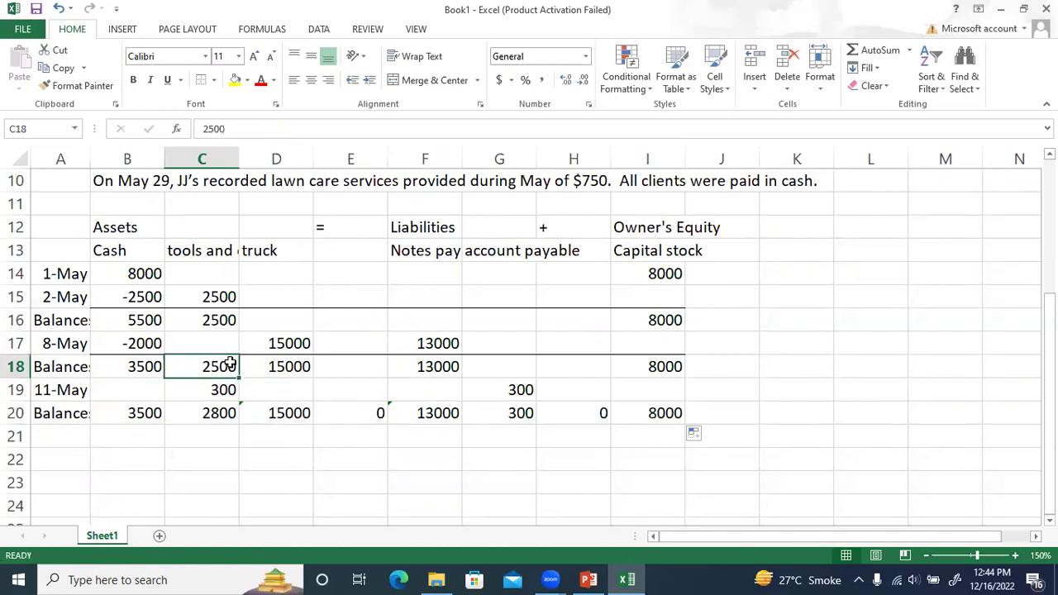
pyautogui.click(229, 389)
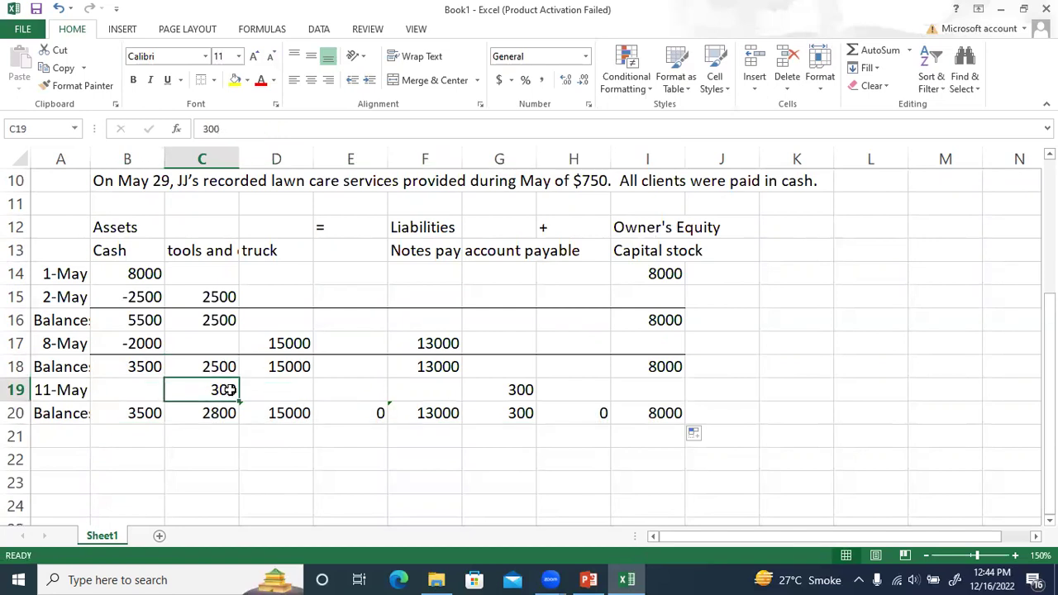
pyautogui.click(230, 418)
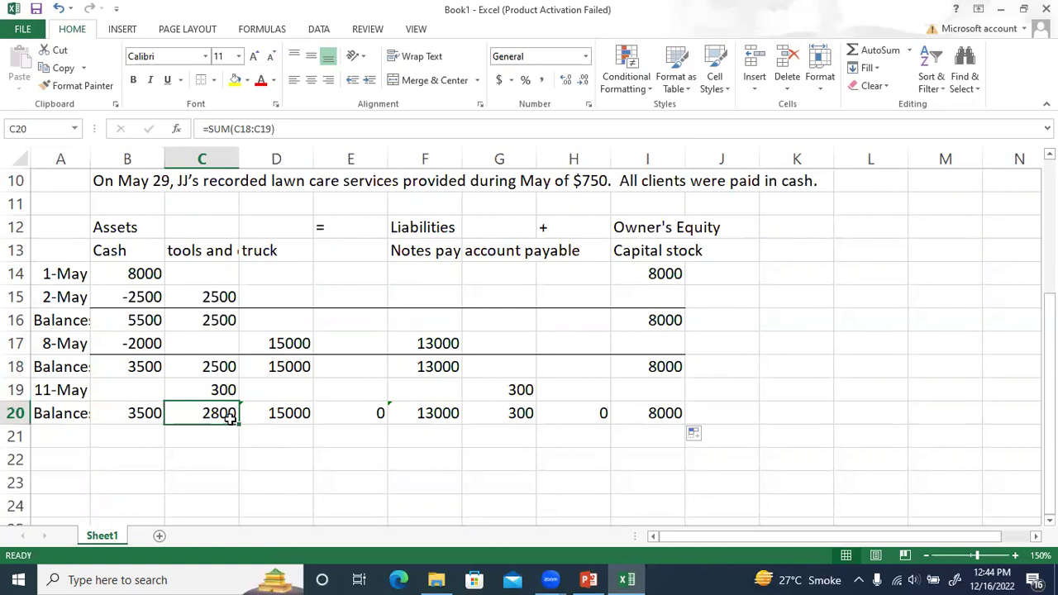
pyautogui.click(282, 364)
pyautogui.click(284, 413)
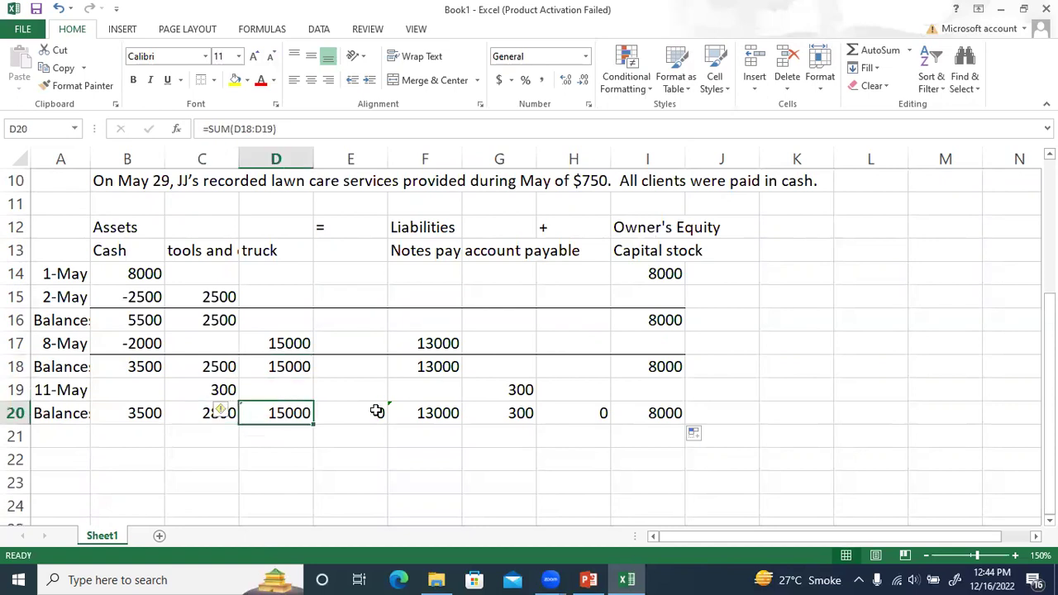
# Step: Clear the unneeded sums from E20 and H20 in the Balances row, checking the payable and capital stock balances
pyautogui.click(377, 411)
pyautogui.hotkey('alt', '=')
pyautogui.press('Return')
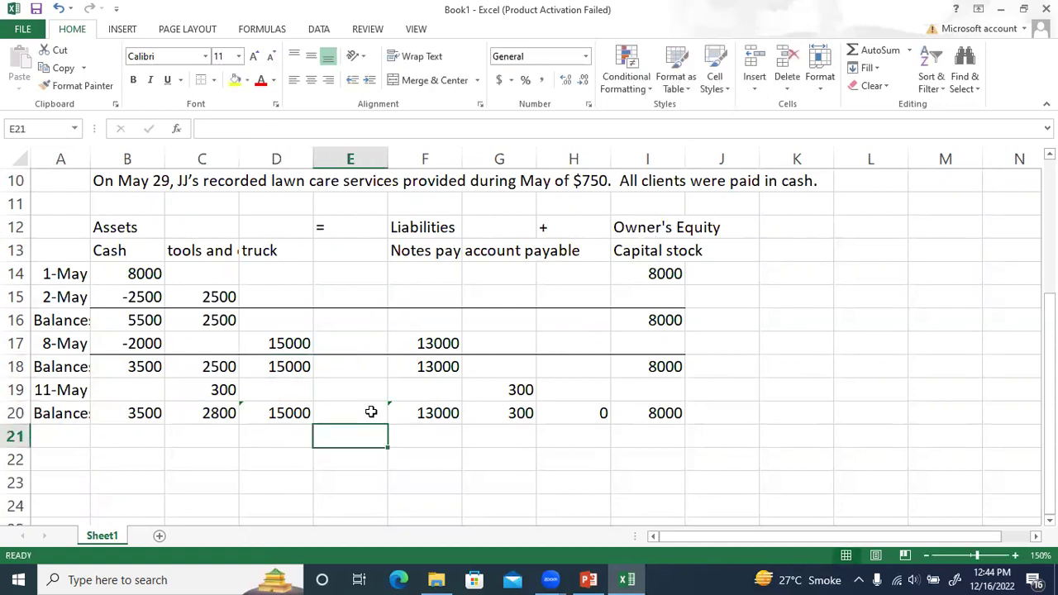
pyautogui.click(415, 367)
pyautogui.click(431, 412)
pyautogui.click(521, 391)
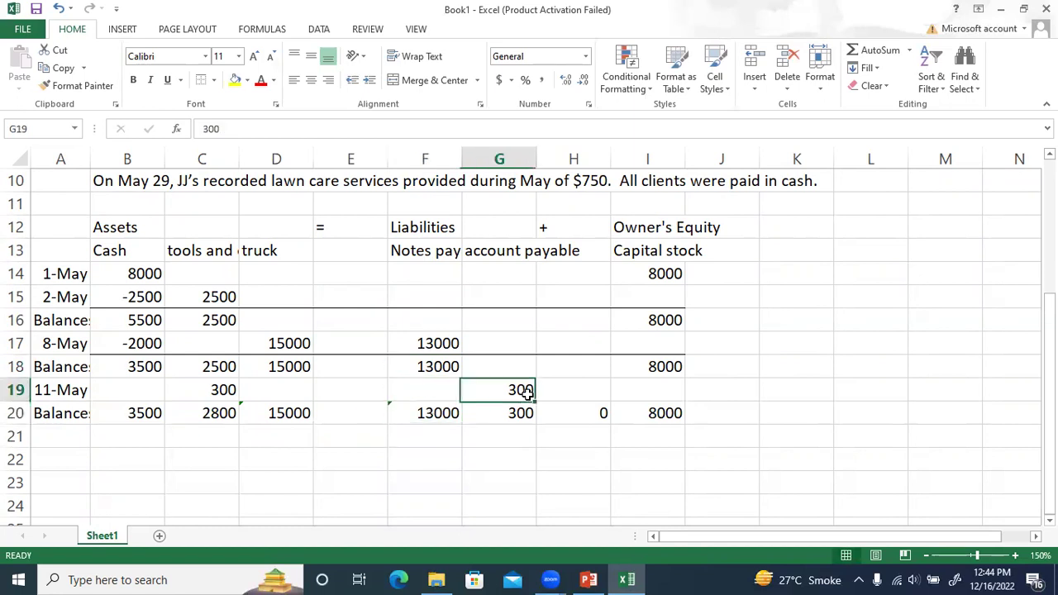
pyautogui.click(524, 414)
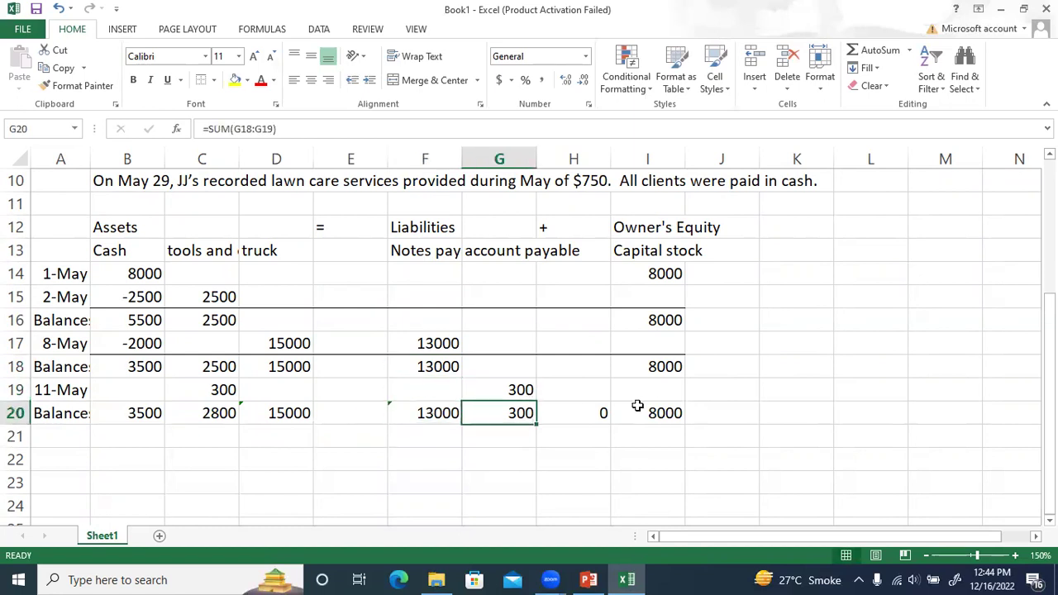
pyautogui.click(593, 414)
pyautogui.press('Delete')
pyautogui.click(615, 415)
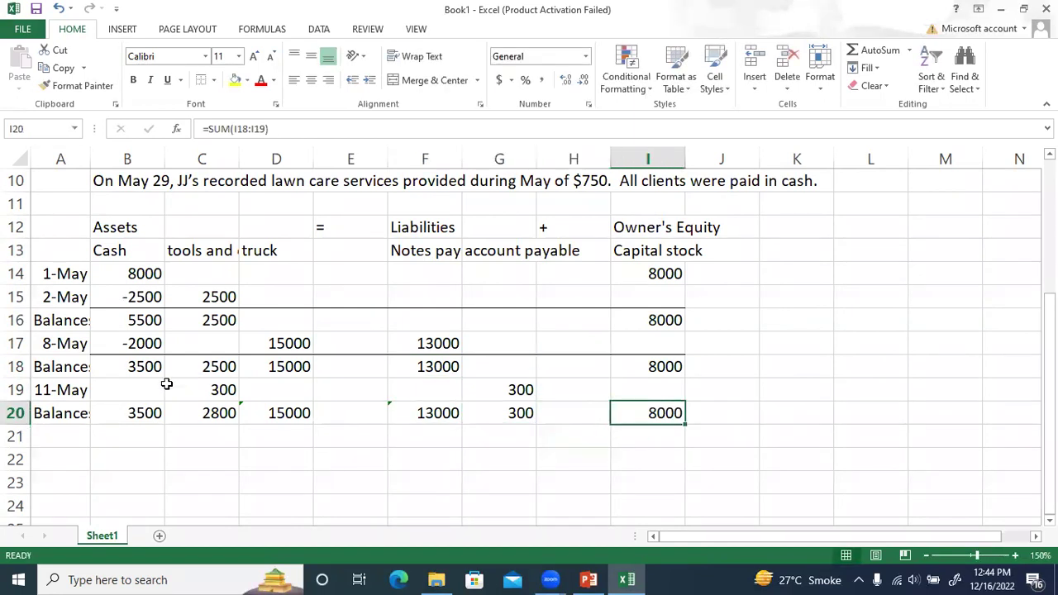
# Step: Add a top border across the May 11 balances in B20:I20
pyautogui.moveTo(132, 409); pyautogui.dragTo(653, 414)
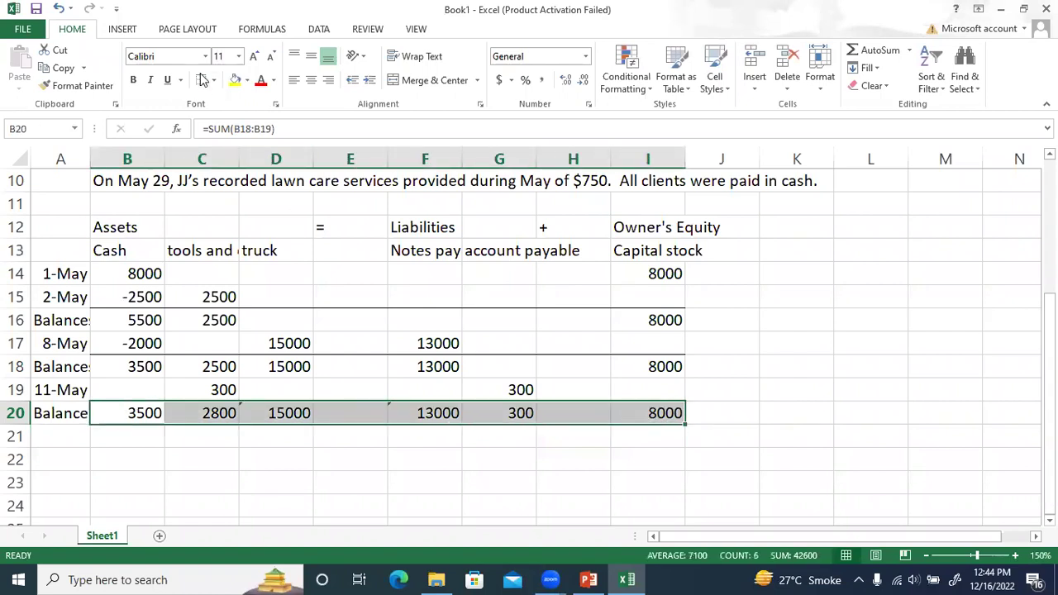
pyautogui.click(499, 389)
pyautogui.click(694, 390)
# Step: Switch to PowerPoint and review the May 11 and May 18 balance sheet slides in the slide show
pyautogui.scroll(2, 694, 391)
pyautogui.scroll(-2, 607, 516)
pyautogui.click(588, 579)
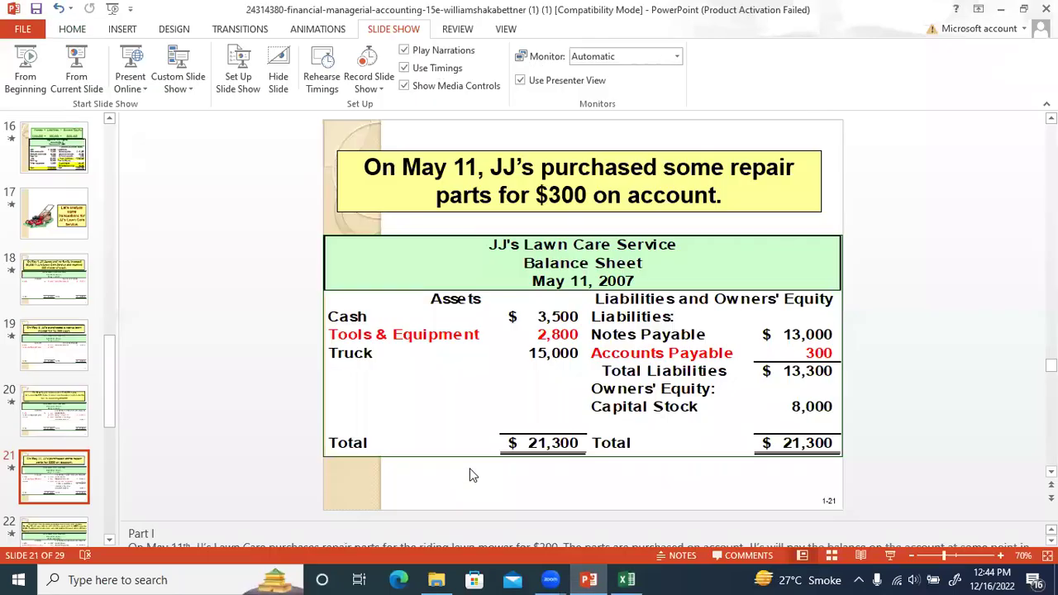
pyautogui.click(890, 555)
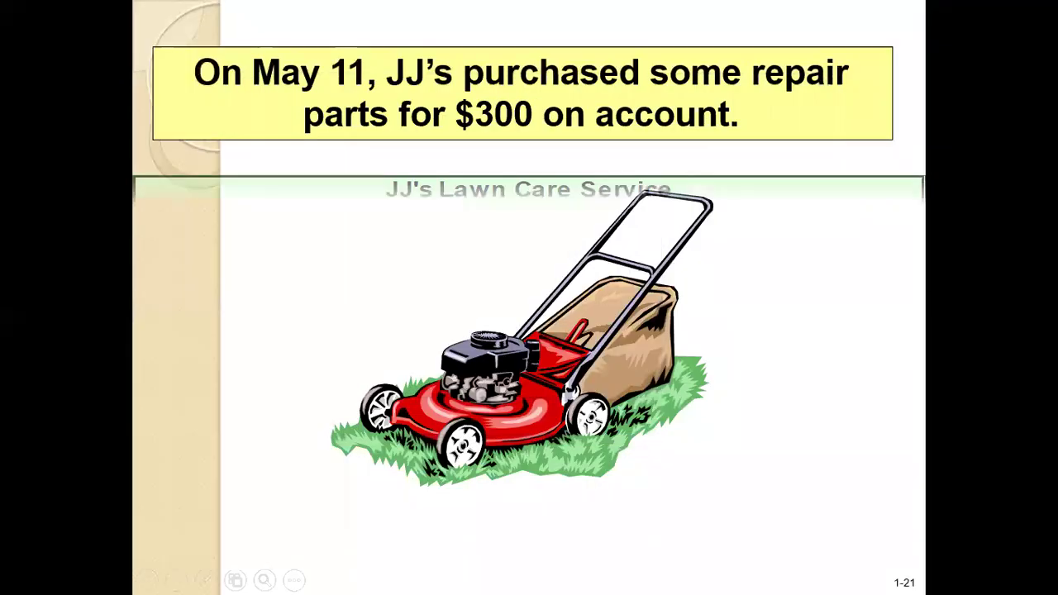
pyautogui.press('Right')
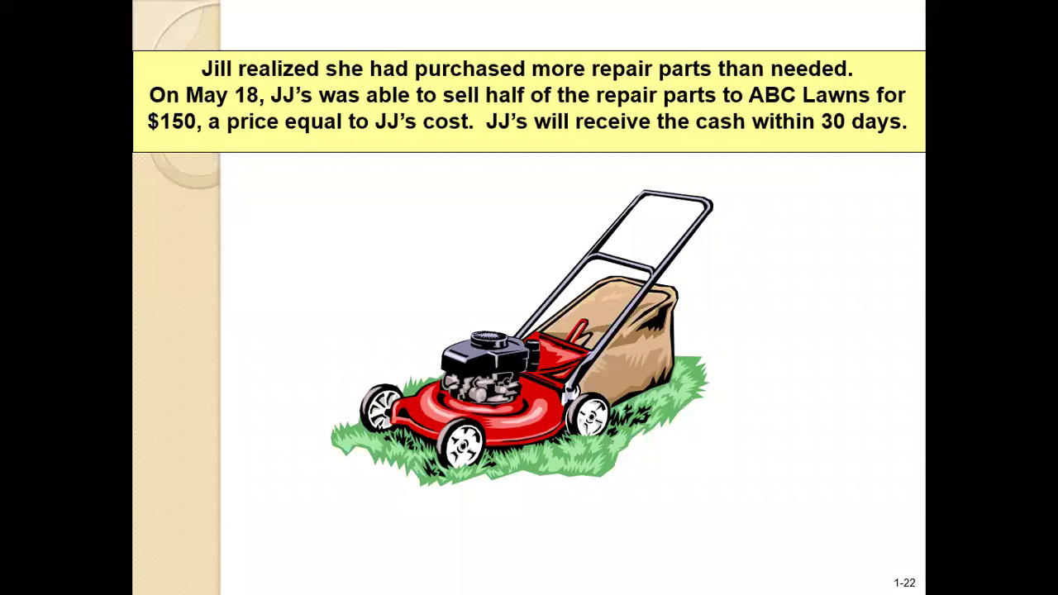
pyautogui.press('Right')
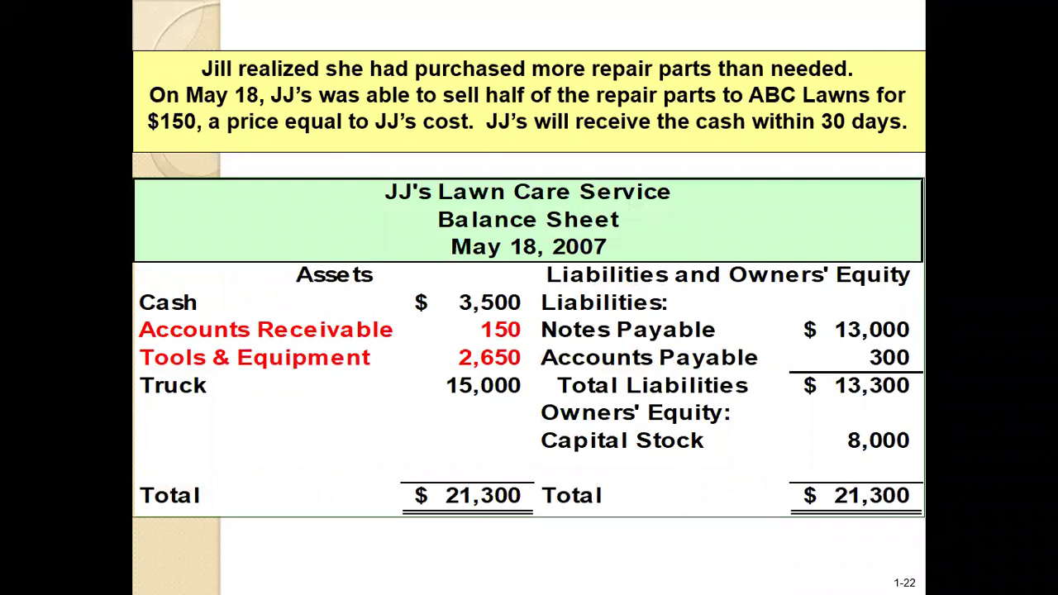
pyautogui.press('Right')
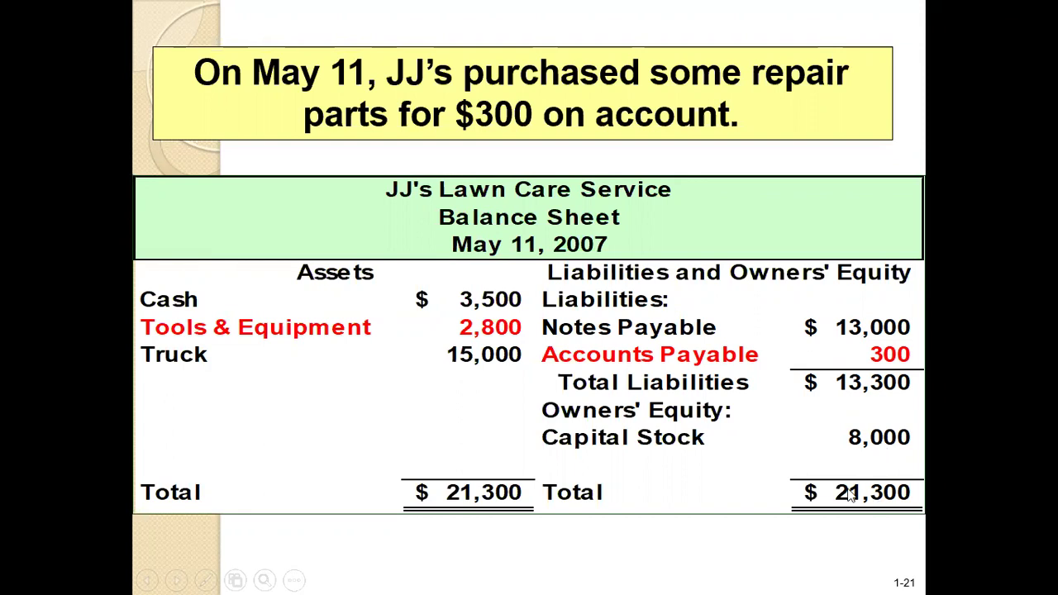
pyautogui.press('Right')
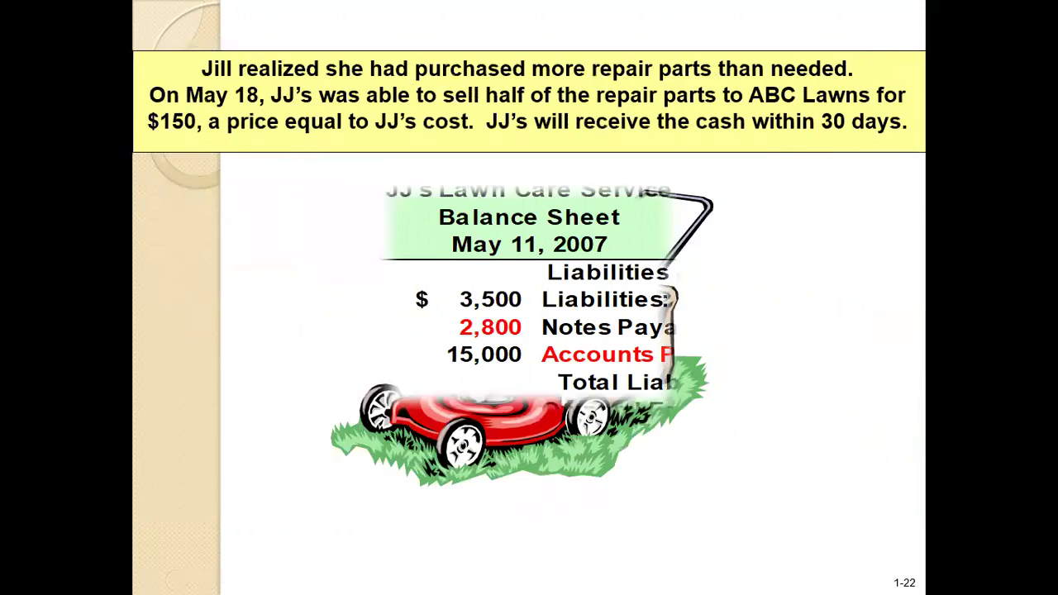
pyautogui.press('Escape')
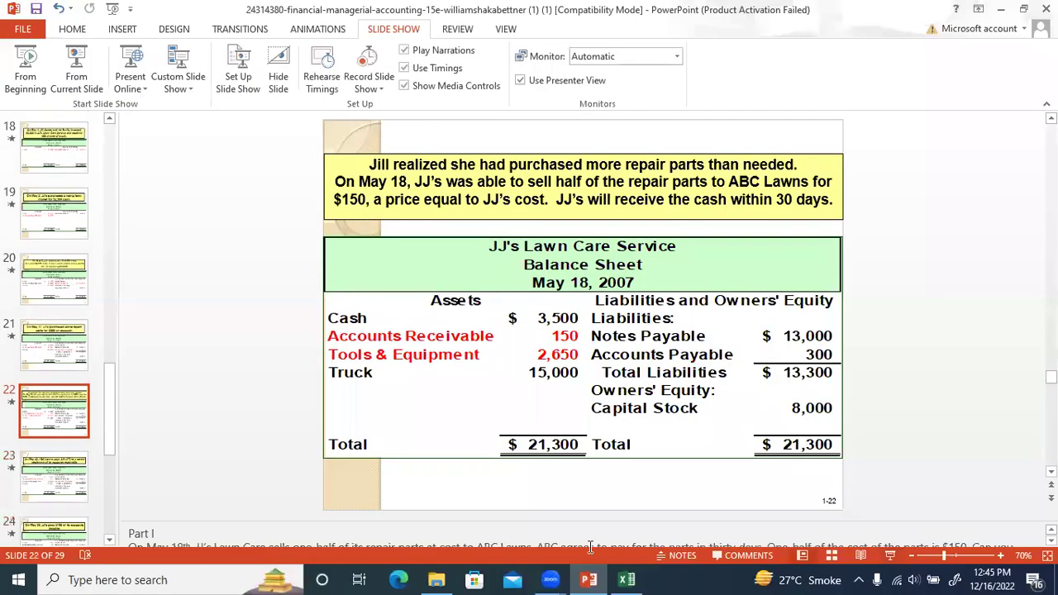
# Step: Switch back to Excel and read the May 18 repair parts sale to ABC Lawns in rows 6 and 7
pyautogui.click(626, 580)
pyautogui.click(587, 578)
pyautogui.click(585, 578)
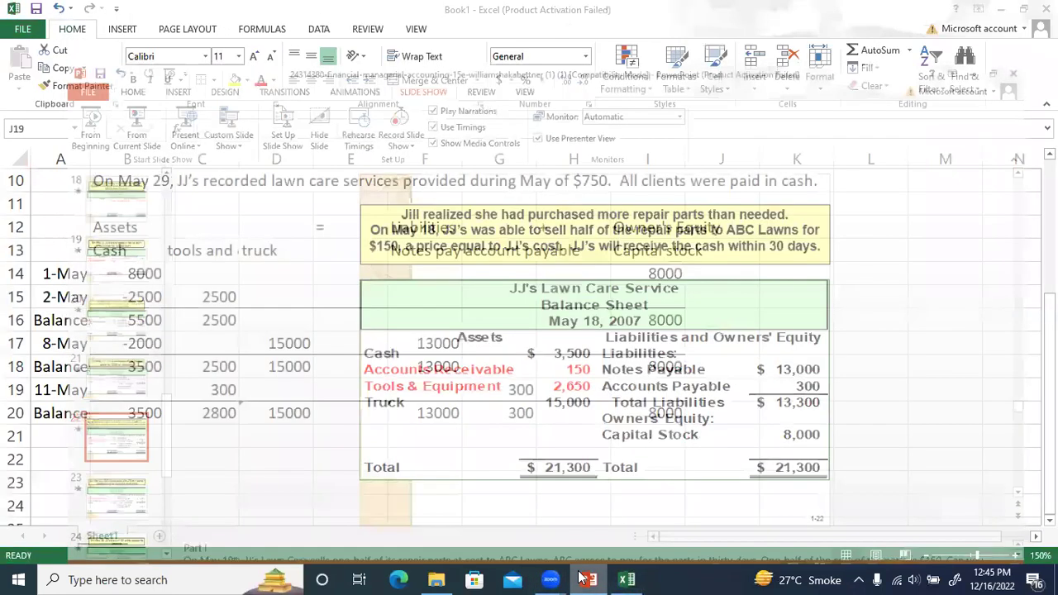
pyautogui.click(574, 465)
pyautogui.scroll(3, 573, 465)
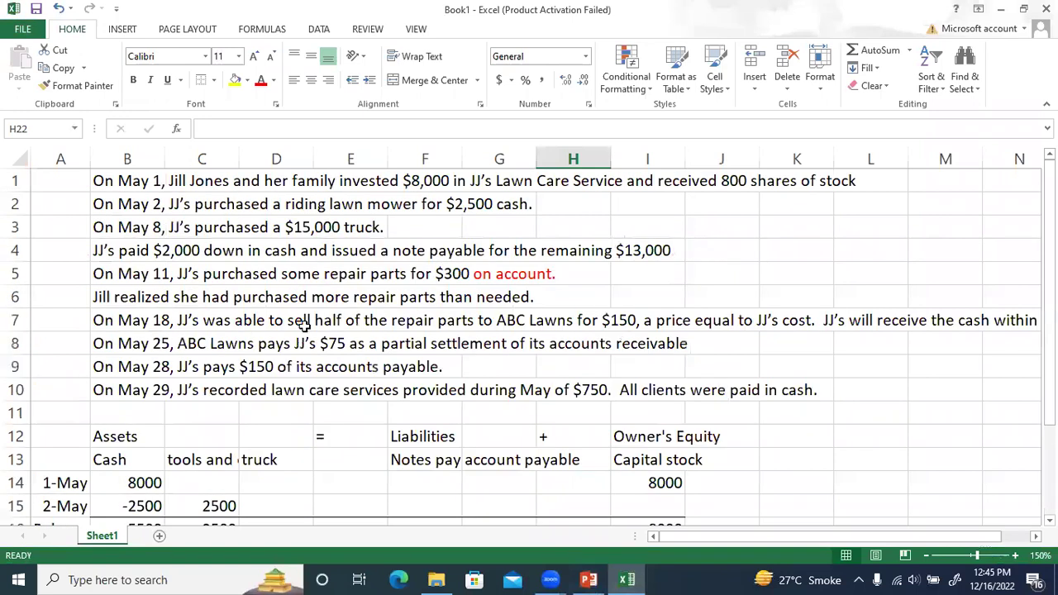
pyautogui.click(106, 296)
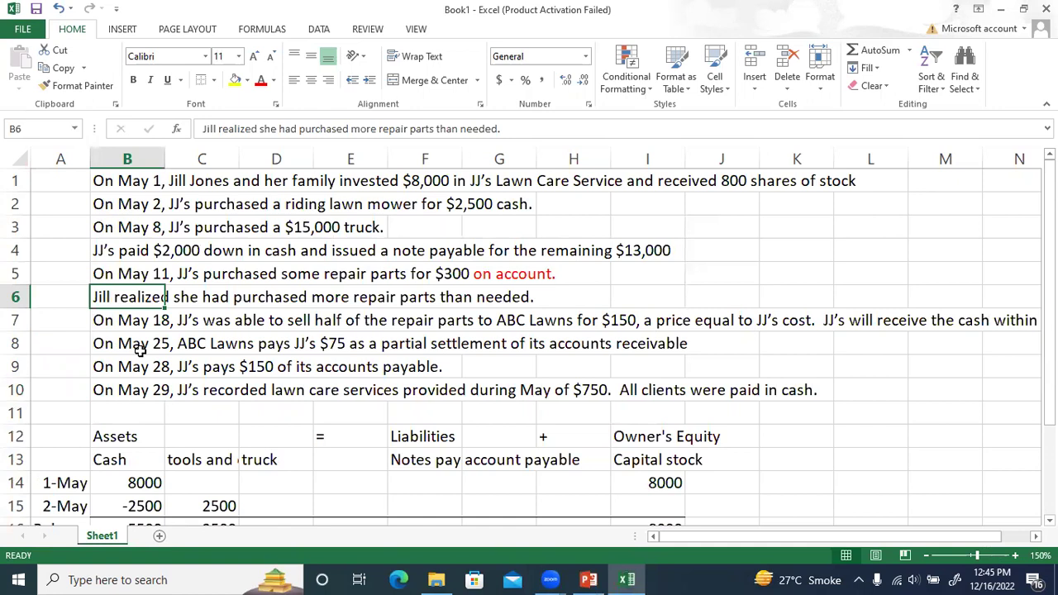
pyautogui.moveTo(773, 537); pyautogui.dragTo(782, 544)
# Step: Enter the date MAY 18 in A21, below the May 11 Balances row
pyautogui.scroll(-3, 417, 459)
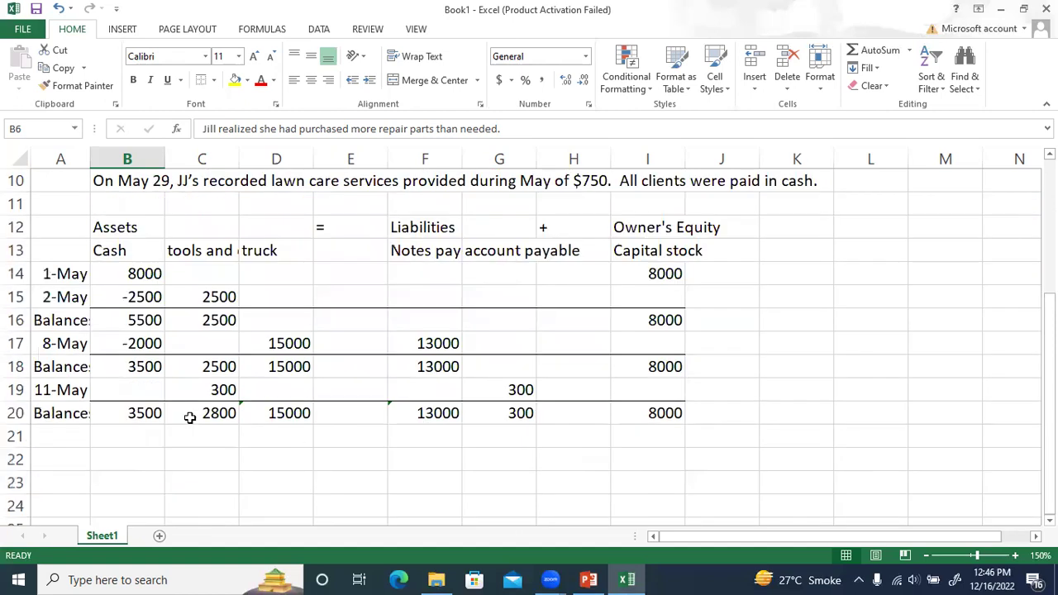
pyautogui.click(70, 435)
pyautogui.scroll(2, 96, 413)
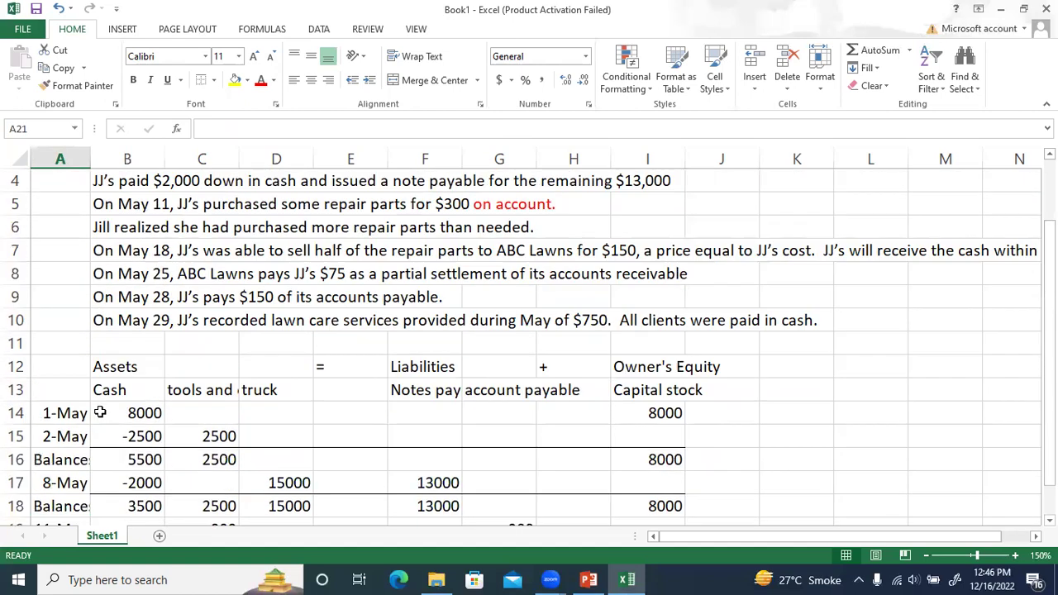
pyautogui.scroll(-2, 106, 263)
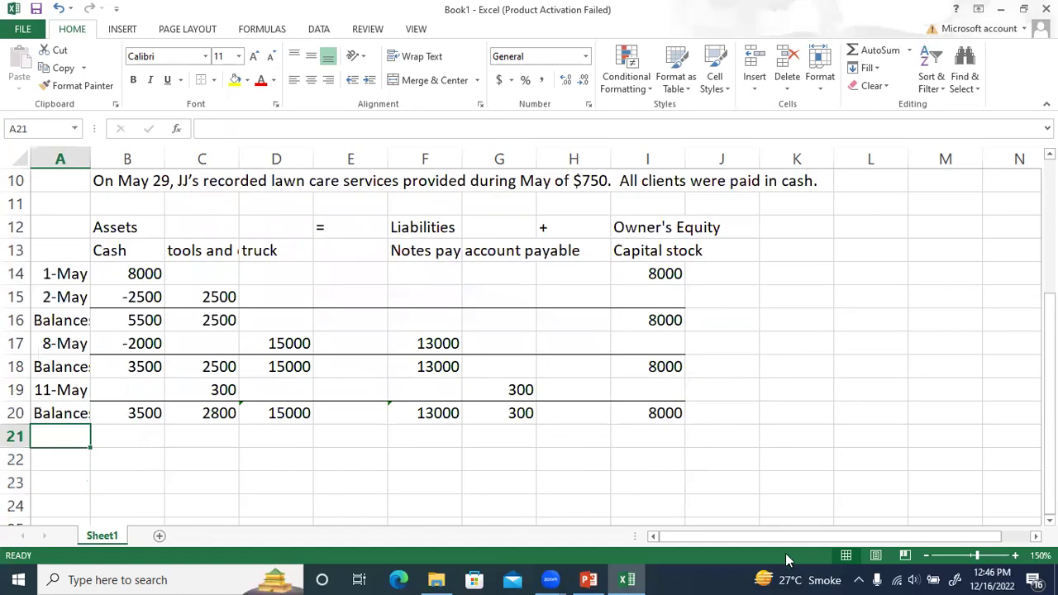
pyautogui.write('MAY 18')
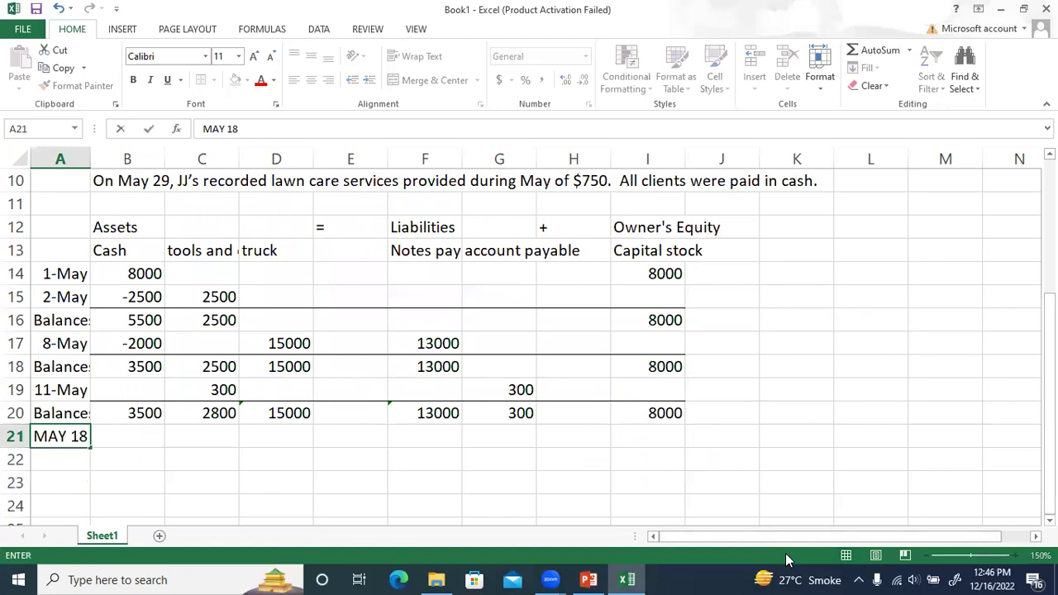
pyautogui.press('Return')
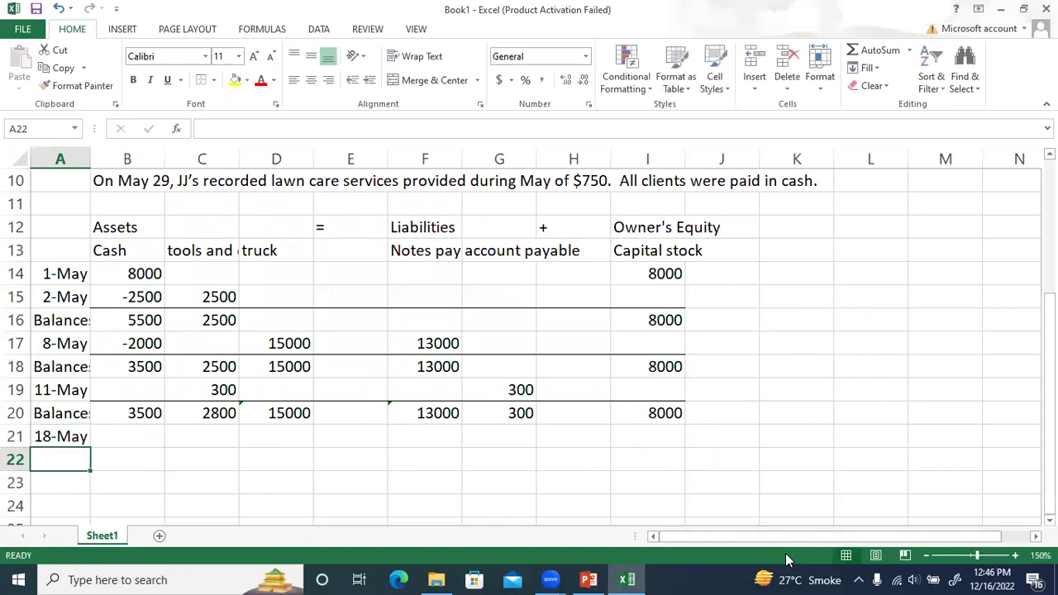
# Step: Insert a new column D before the truck column and head it "Accounts receivable" in D13
pyautogui.click(590, 462)
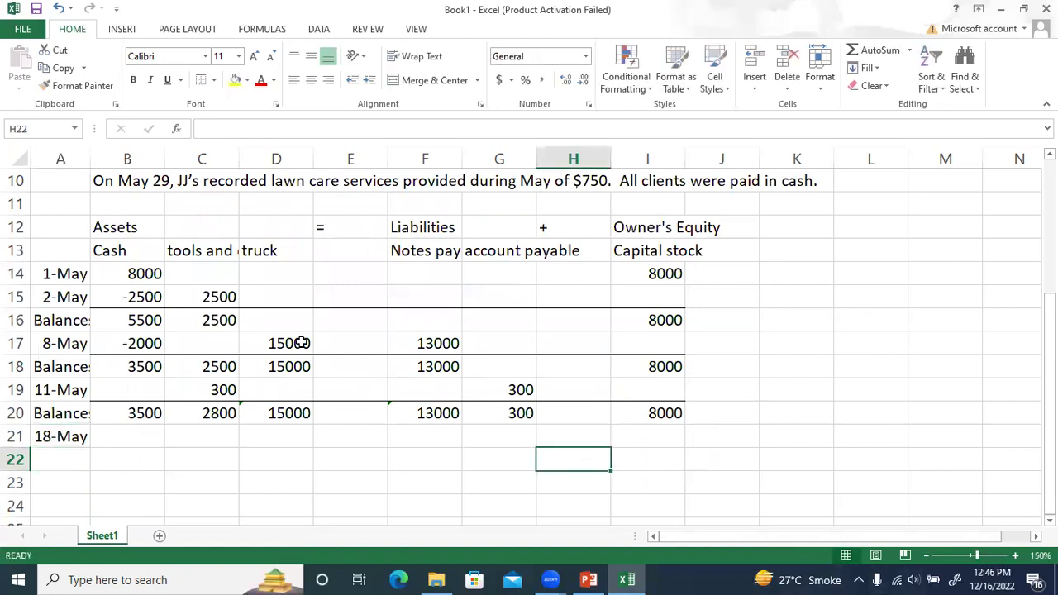
pyautogui.rightClick(296, 159)
pyautogui.click(337, 272)
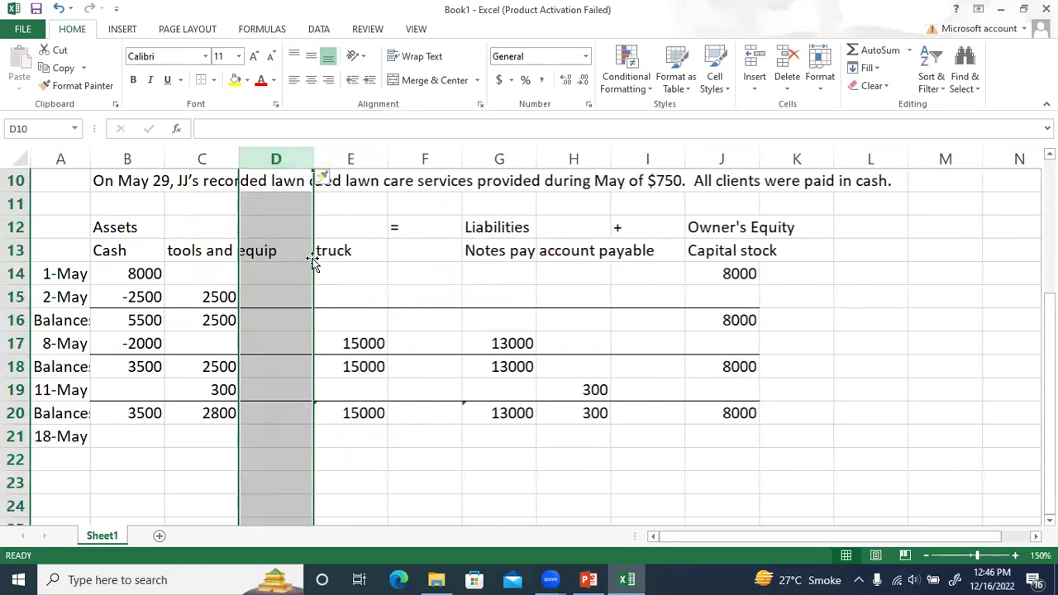
pyautogui.click(303, 252)
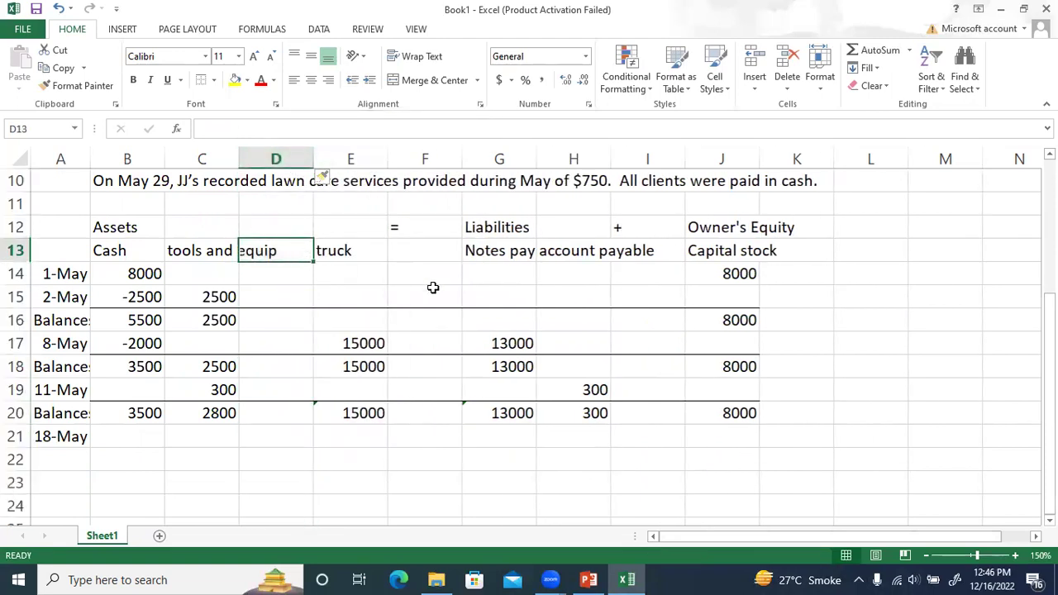
pyautogui.write('Acc re')
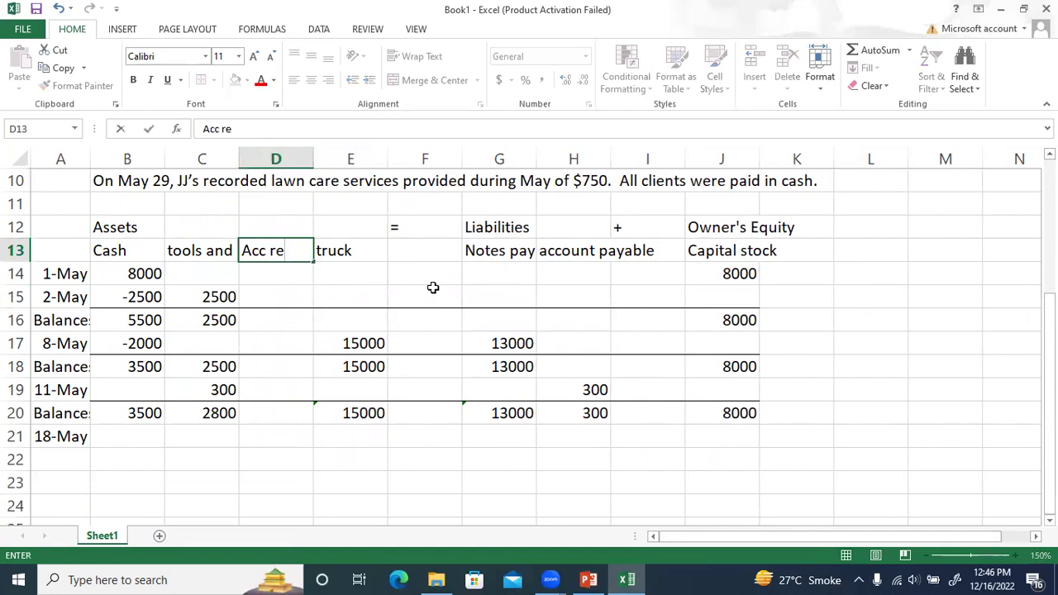
pyautogui.press('BackSpace')
pyautogui.press('BackSpace')
pyautogui.press('BackSpace')
pyautogui.write('ounts receivable')
pyautogui.press('Return')
# Step: Make header row 13 taller, wrap the Accounts receivable text in D13, and widen column D to fit it
pyautogui.moveTo(27, 258); pyautogui.dragTo(25, 279)
pyautogui.click(262, 259)
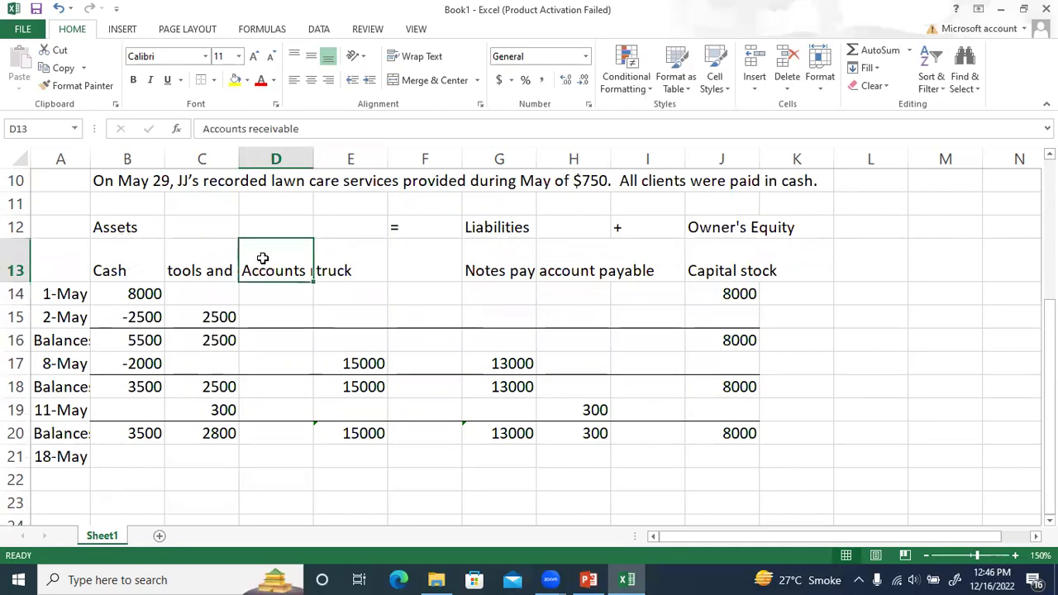
pyautogui.click(361, 60)
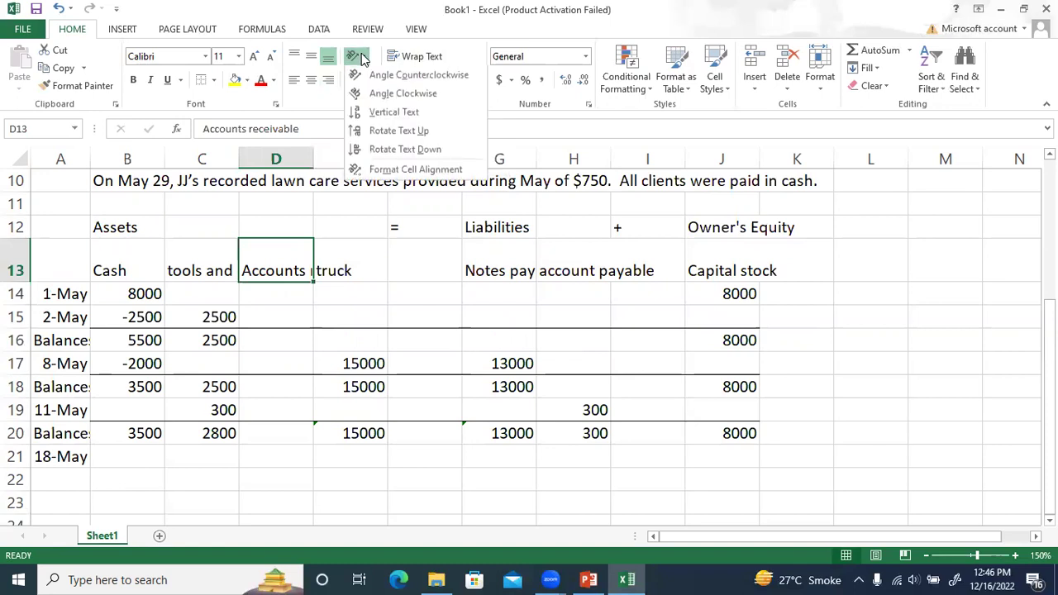
pyautogui.click(361, 58)
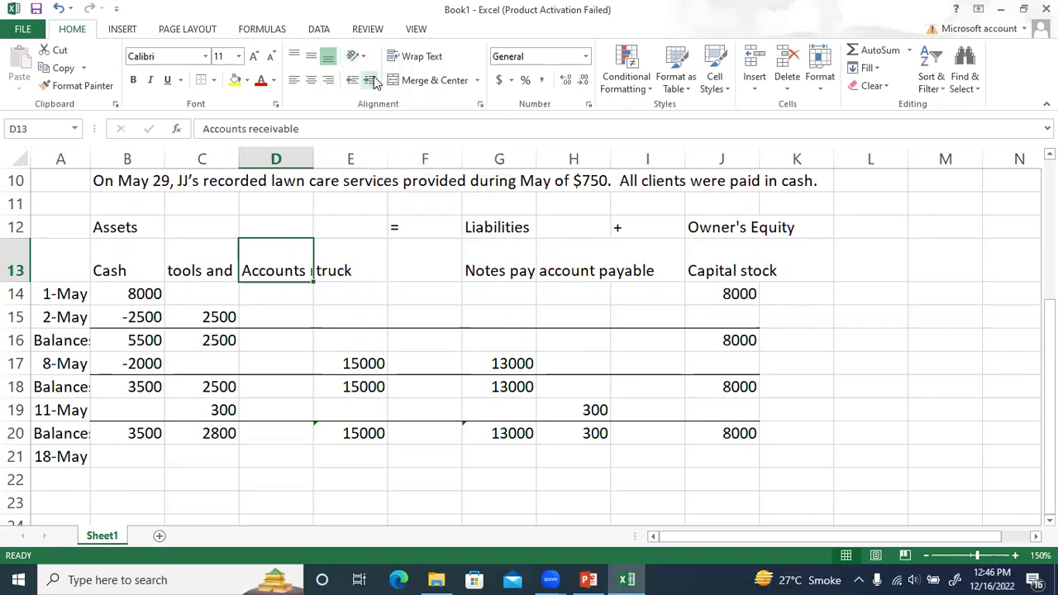
pyautogui.click(408, 56)
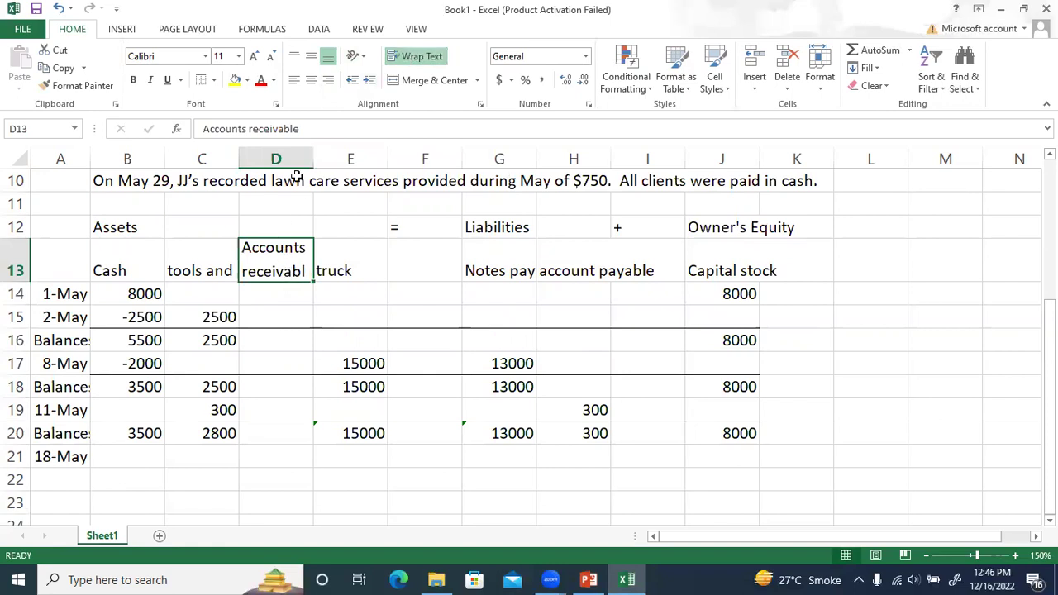
pyautogui.moveTo(314, 157); pyautogui.dragTo(320, 157)
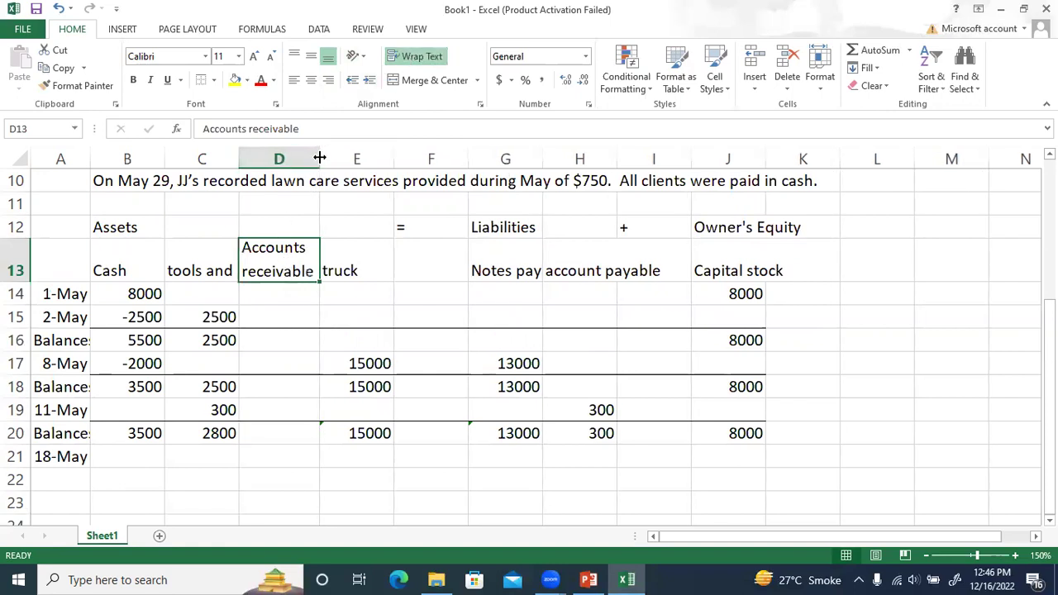
pyautogui.click(357, 270)
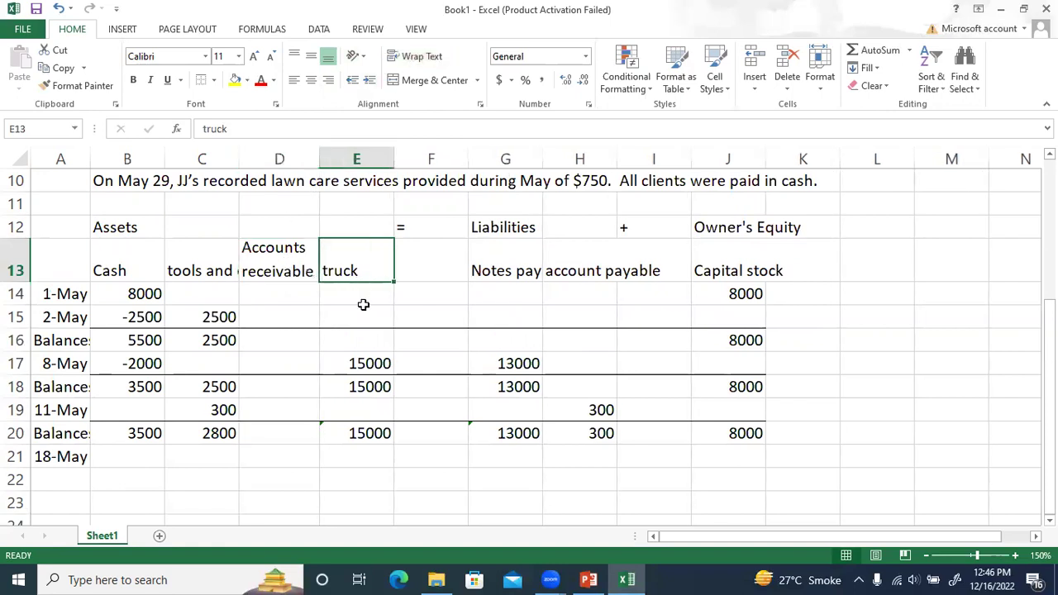
# Step: Record the May 18 repair parts sale in row 21: -150 under tools and equipment and 150 under Accounts receivable
pyautogui.click(296, 253)
pyautogui.scroll(2, 296, 254)
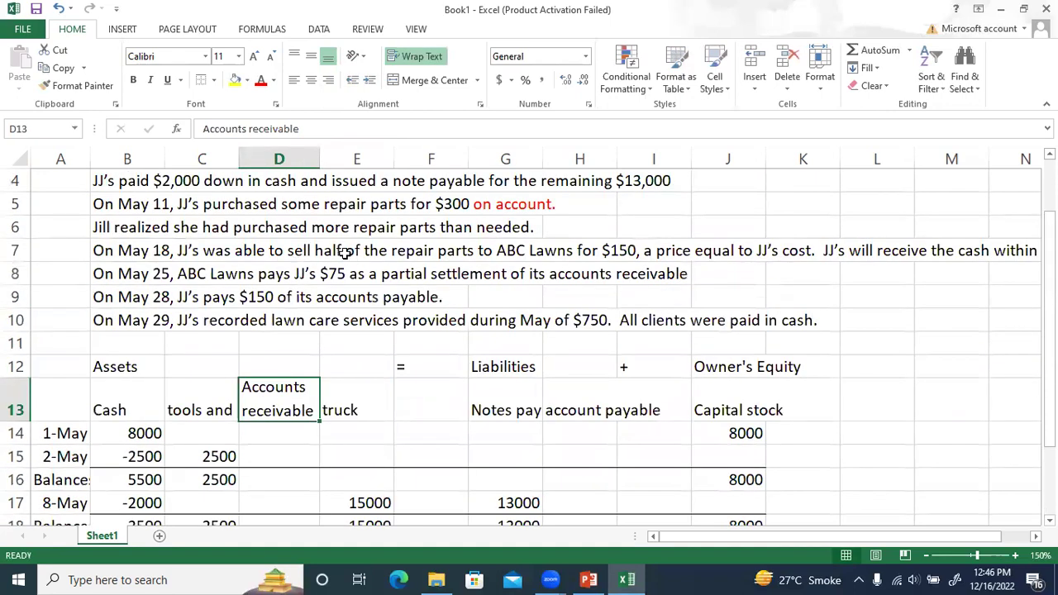
pyautogui.scroll(-2, 498, 269)
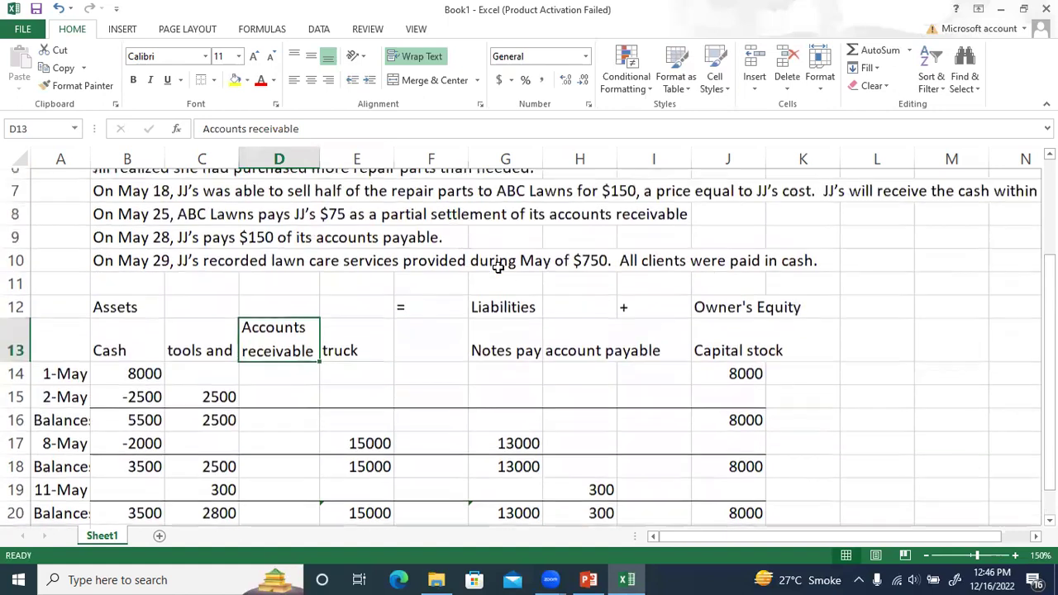
pyautogui.click(196, 458)
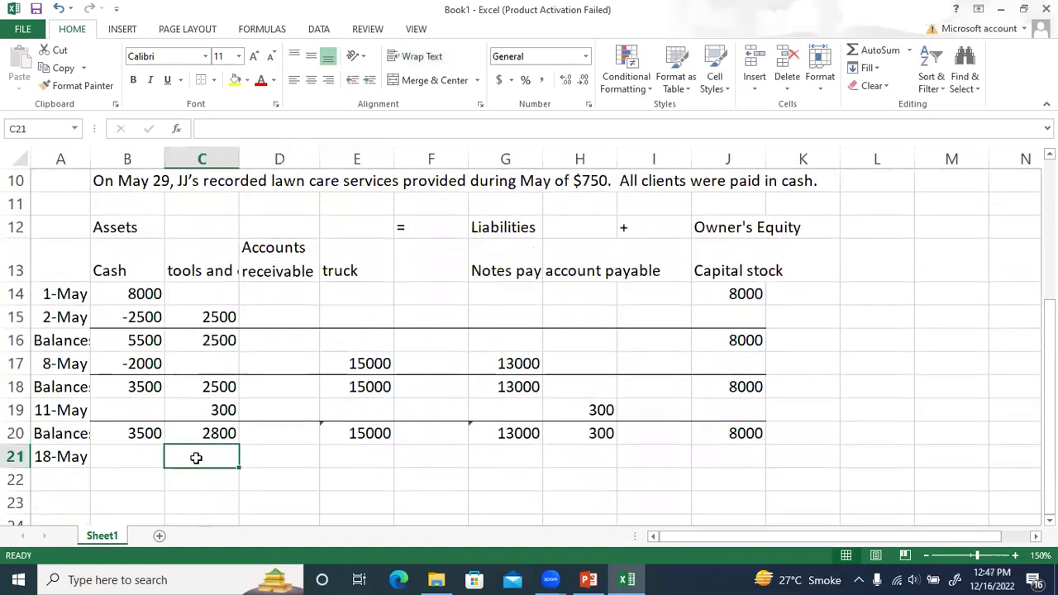
pyautogui.write('-150')
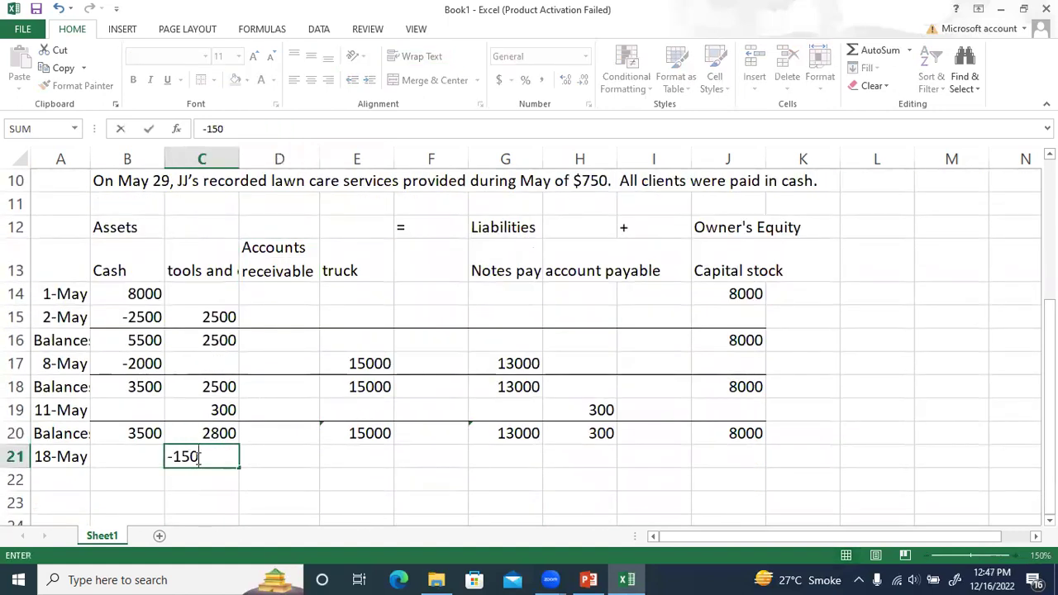
pyautogui.press('Return')
pyautogui.click(285, 454)
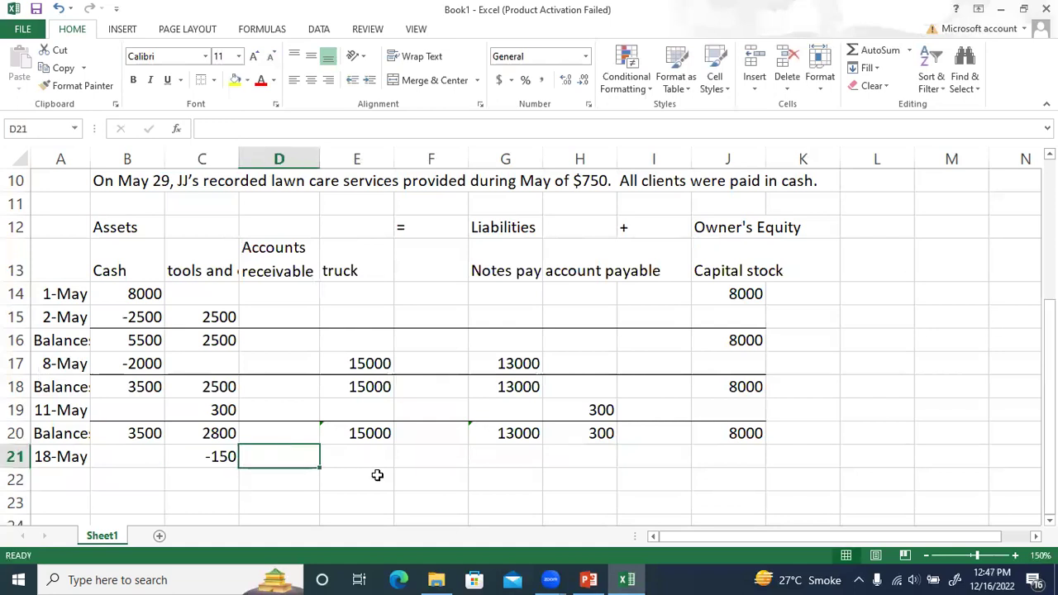
pyautogui.write('+')
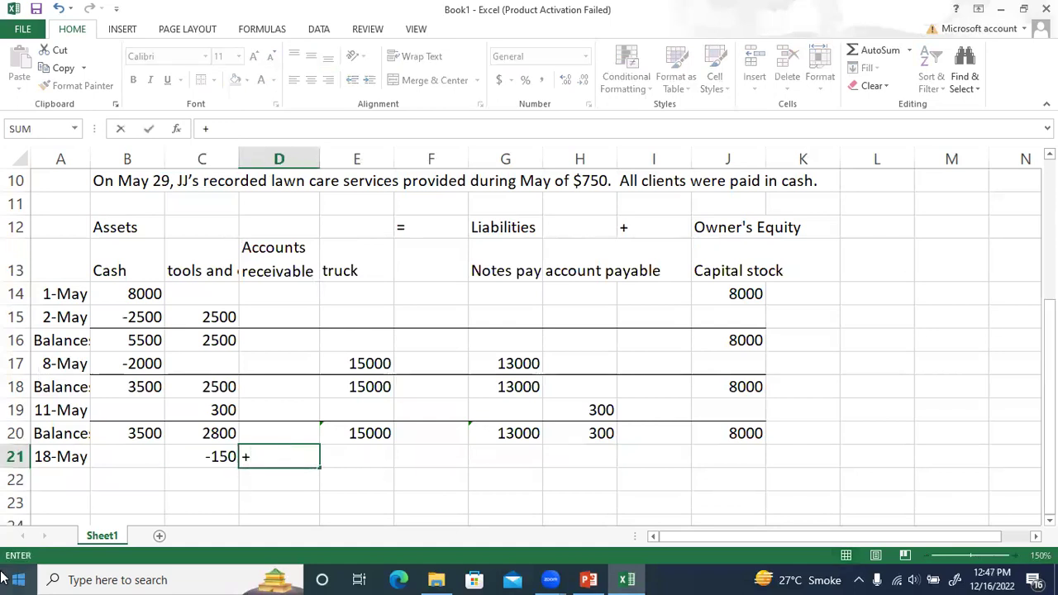
pyautogui.write('150')
pyautogui.press('Return')
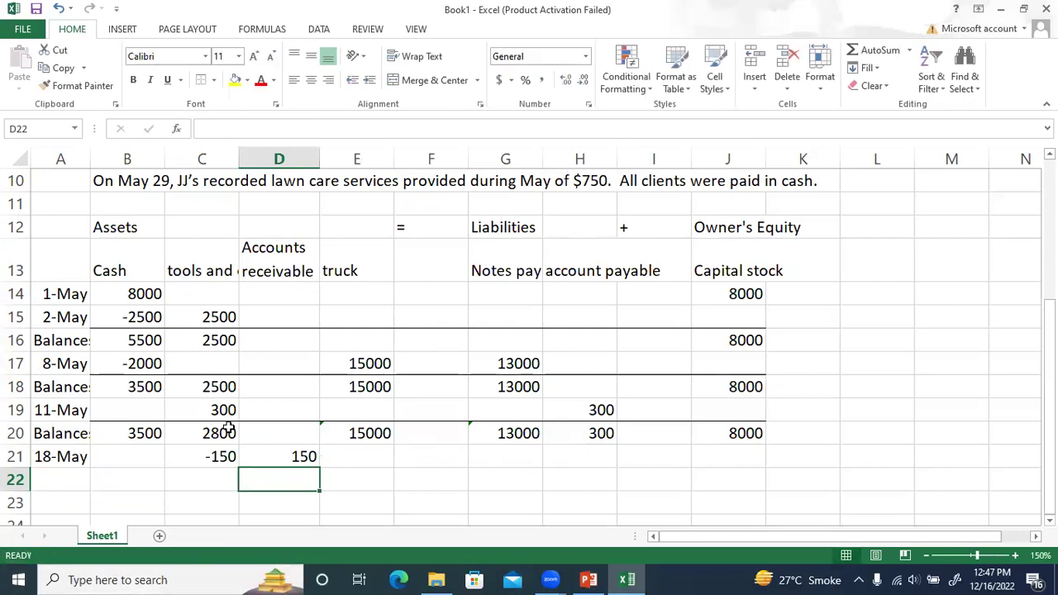
# Step: Copy the May 11 Balances row A20:J20 into row 22, starting at A22, for the May 18 balances
pyautogui.moveTo(75, 432); pyautogui.dragTo(728, 419)
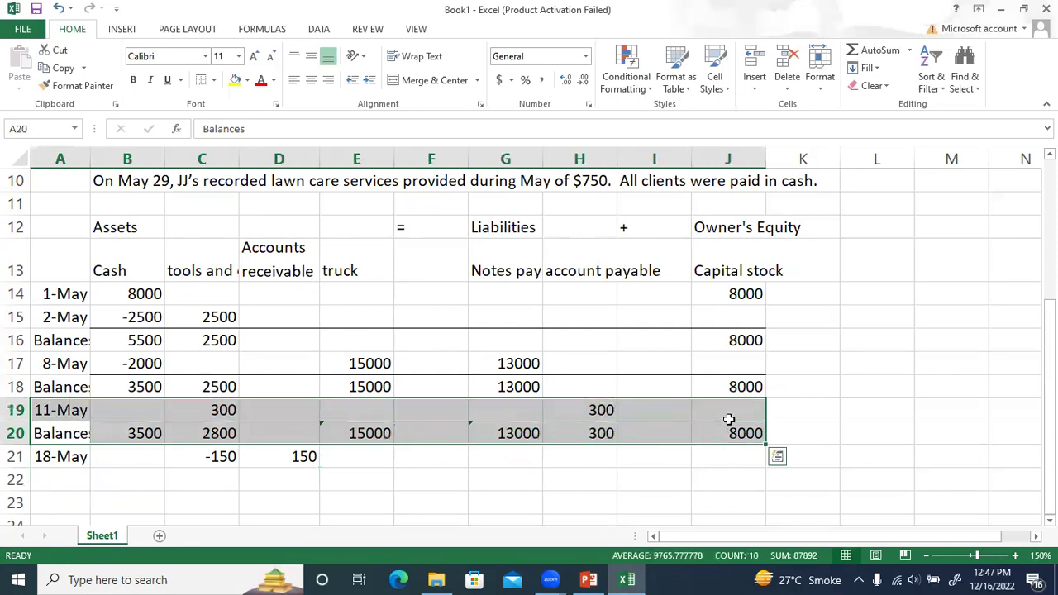
pyautogui.click(728, 423)
pyautogui.moveTo(66, 433); pyautogui.dragTo(728, 434)
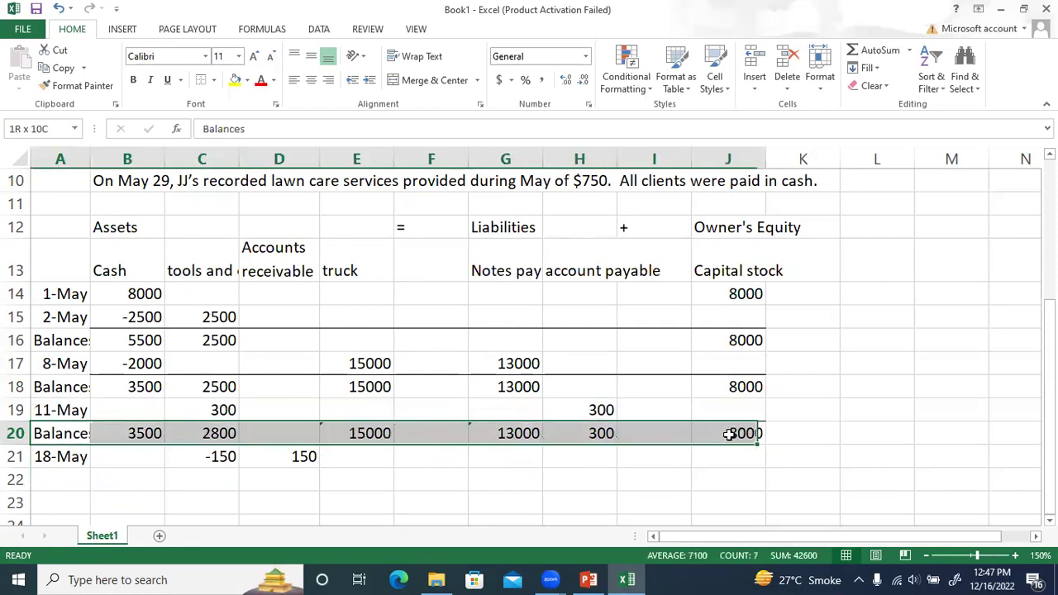
pyautogui.hotkey('ctrl', 'c')
pyautogui.click(82, 479)
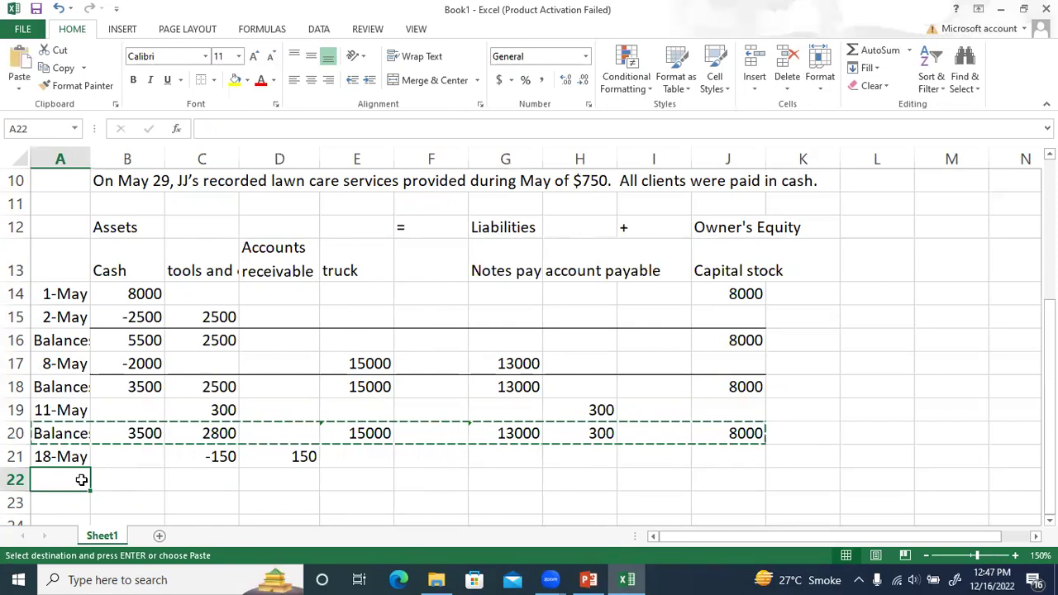
pyautogui.hotkey('ctrl', 'v')
pyautogui.click(260, 480)
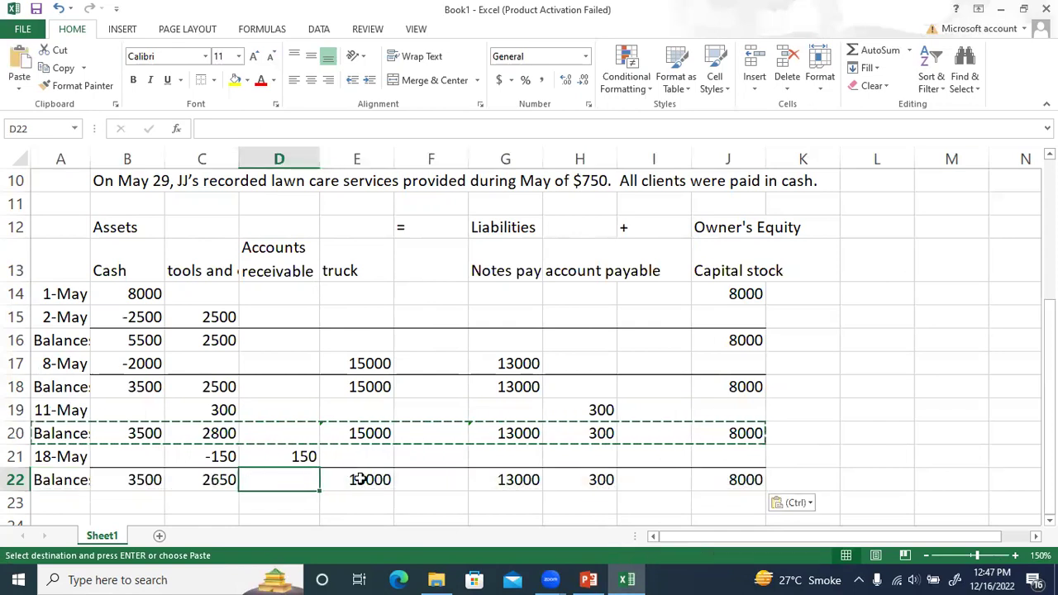
pyautogui.click(450, 486)
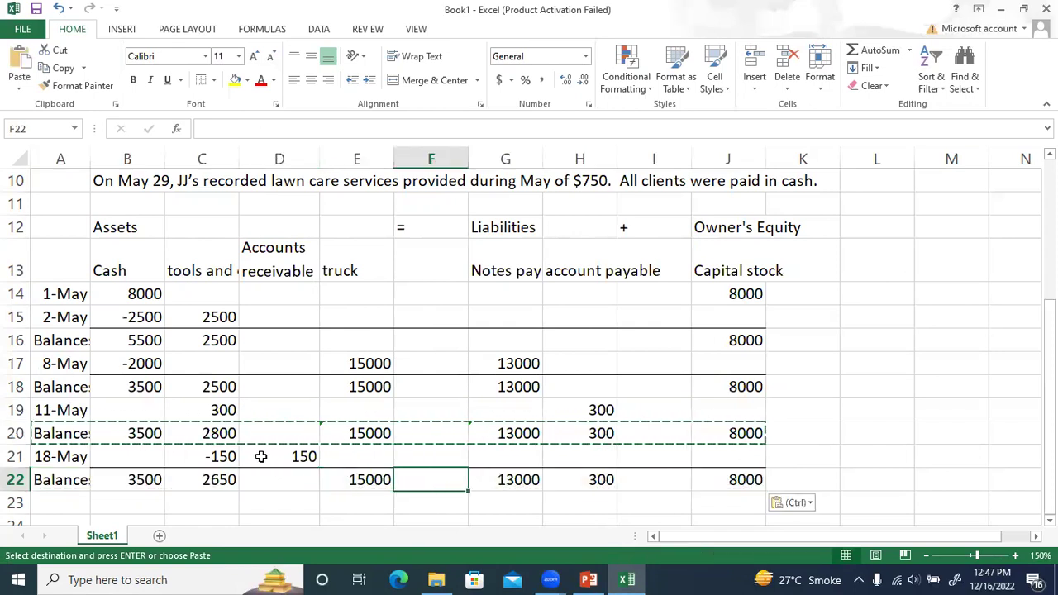
# Step: Check the tools and equipment sum in C22, and copy its formula into D22 for the Accounts receivable balance
pyautogui.click(227, 433)
pyautogui.moveTo(226, 434); pyautogui.dragTo(226, 456)
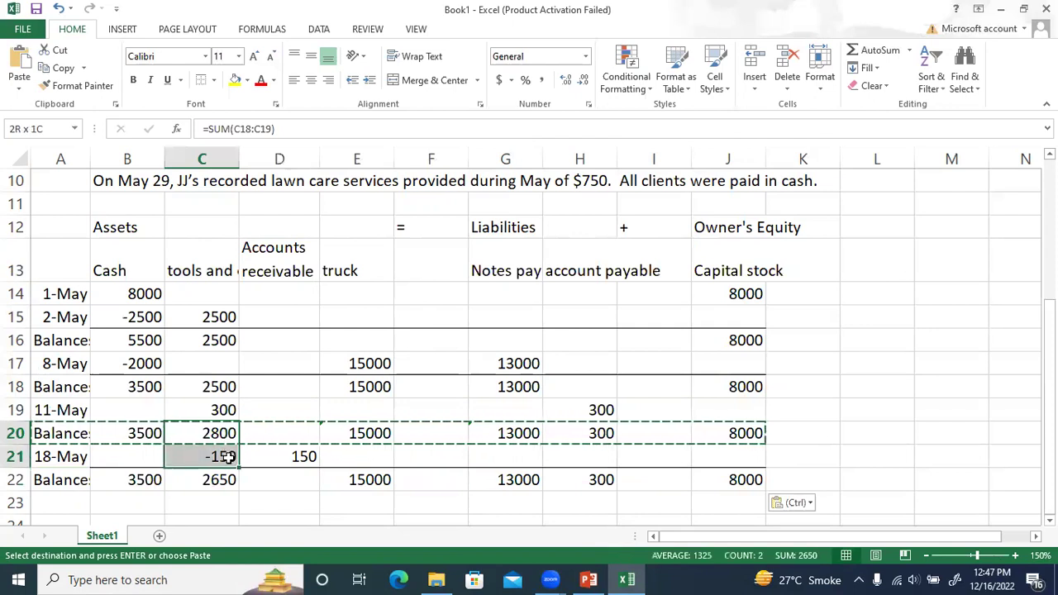
pyautogui.click(227, 479)
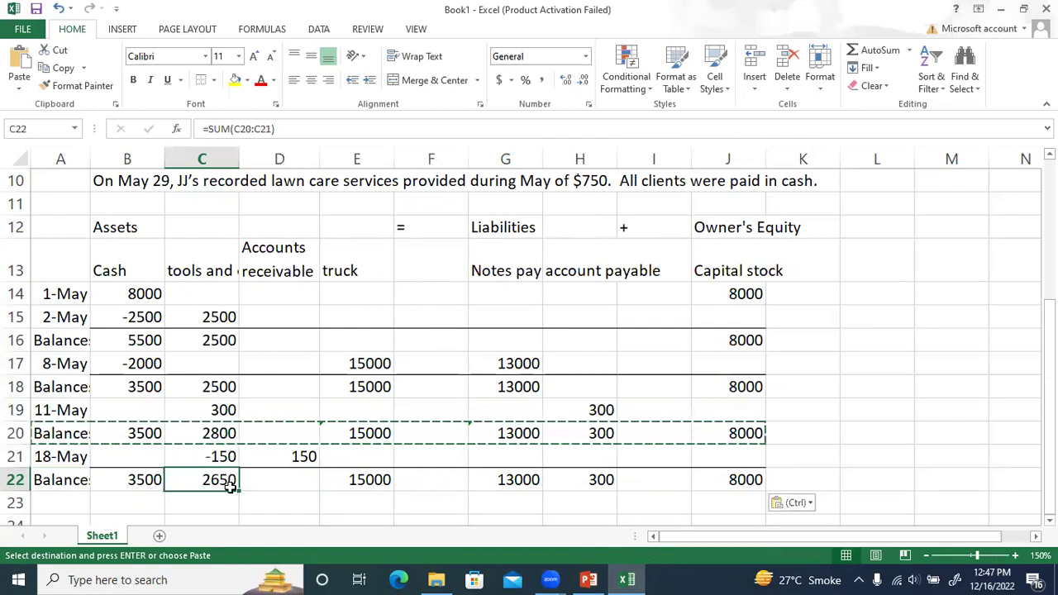
pyautogui.click(298, 460)
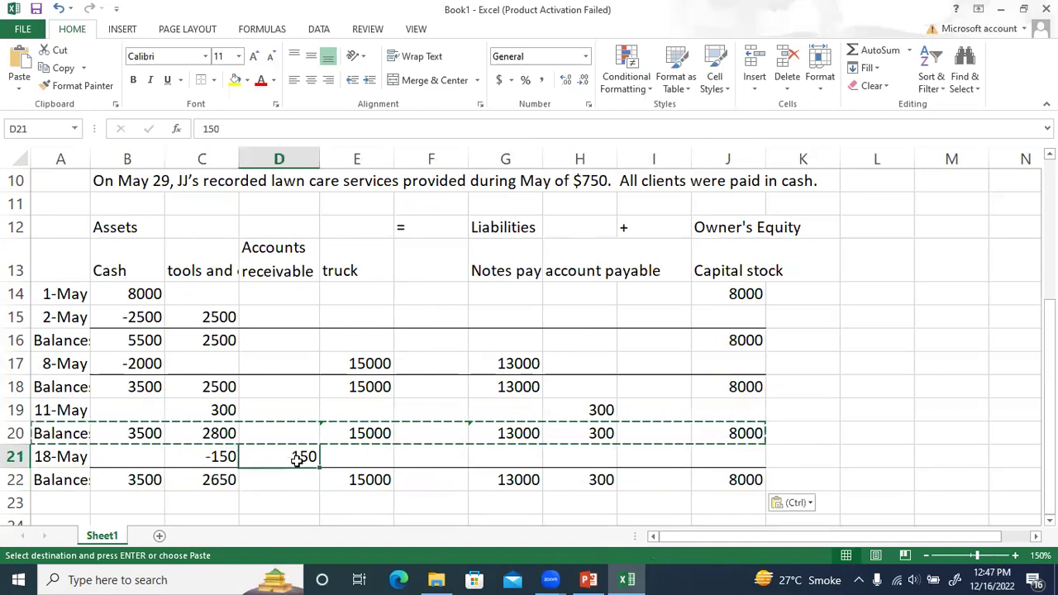
pyautogui.click(219, 477)
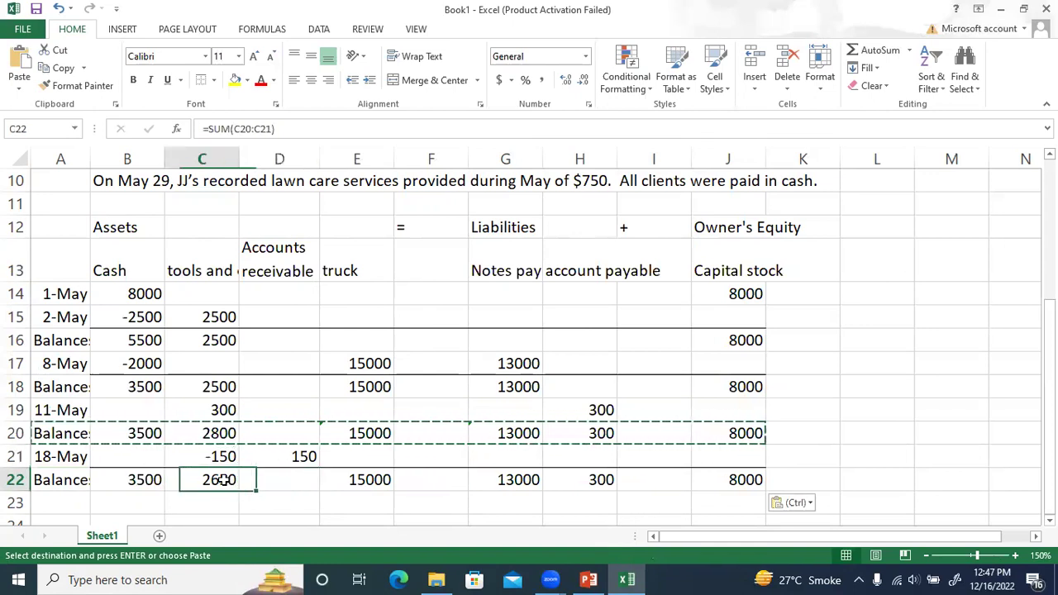
pyautogui.hotkey('ctrl', 'c')
pyautogui.click(265, 474)
pyautogui.hotkey('ctrl', 'v')
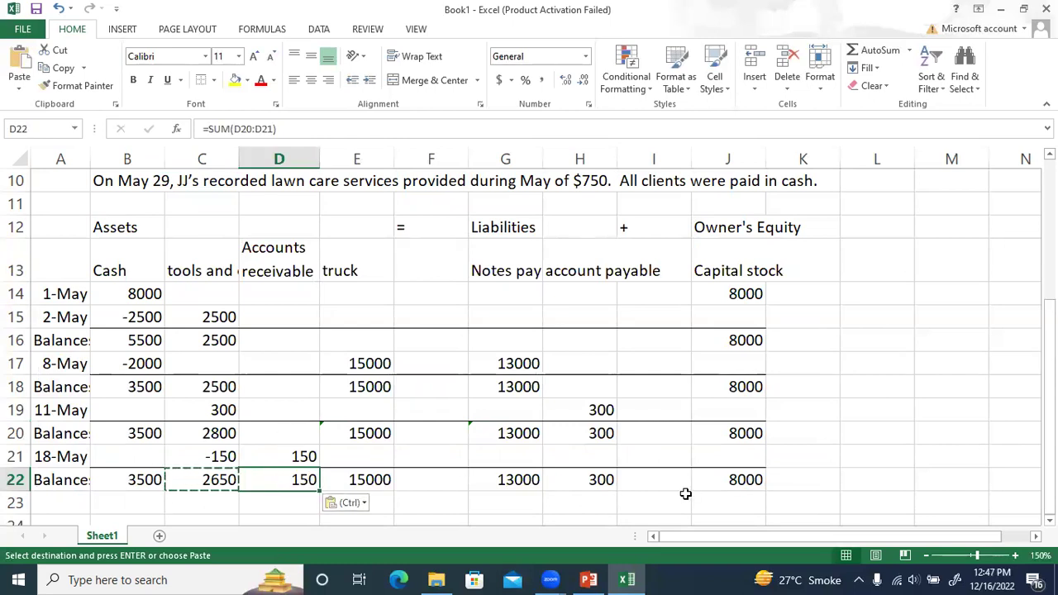
# Step: Compare the tools and receivable balances with the May 18 balance sheet slide, switching to PowerPoint and showing it full screen
pyautogui.click(230, 479)
pyautogui.click(279, 481)
pyautogui.click(588, 579)
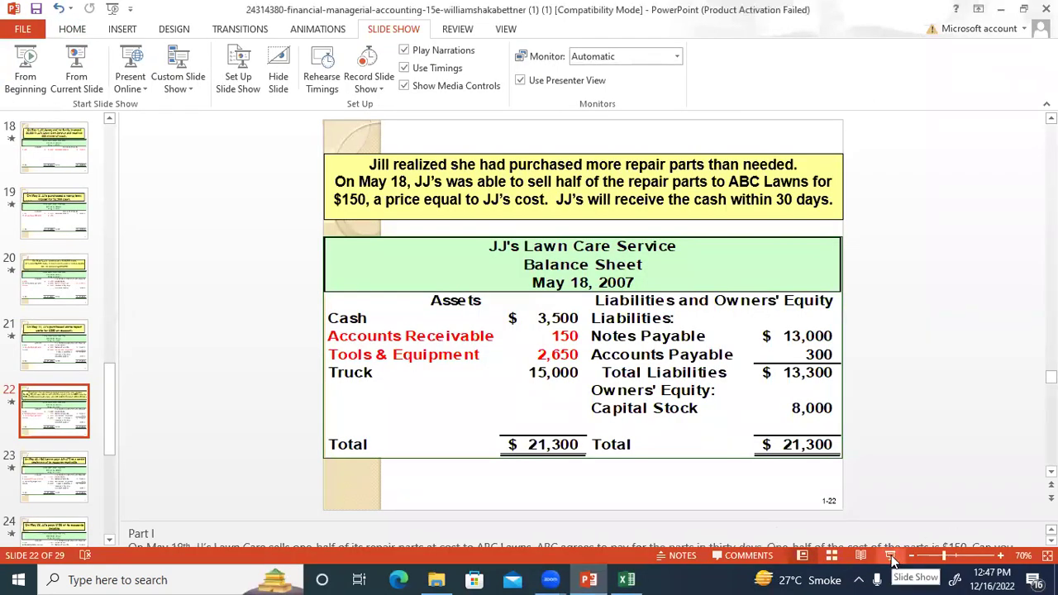
pyautogui.click(890, 556)
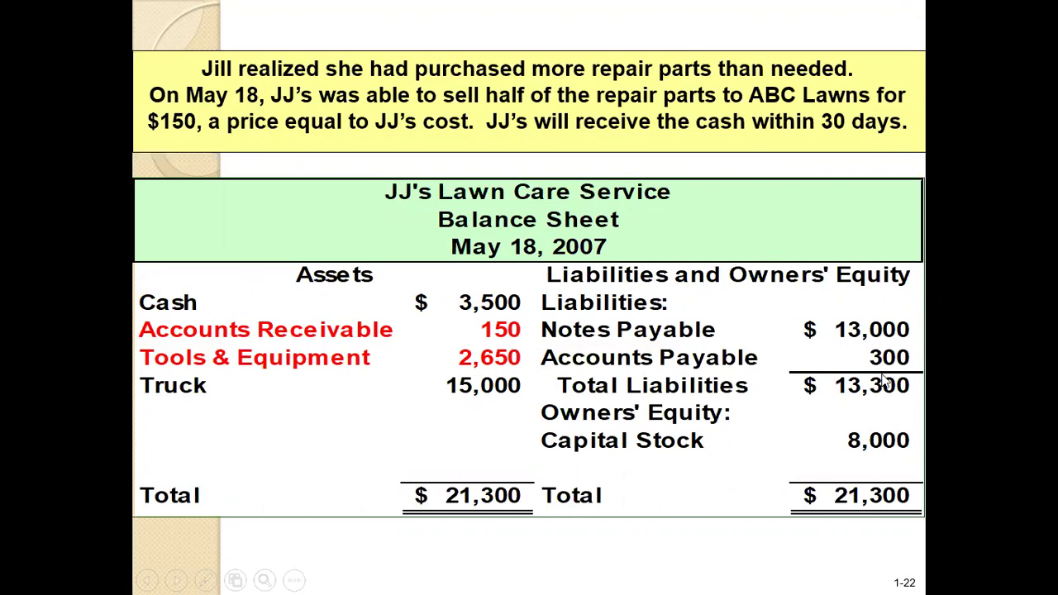
pyautogui.press('Escape')
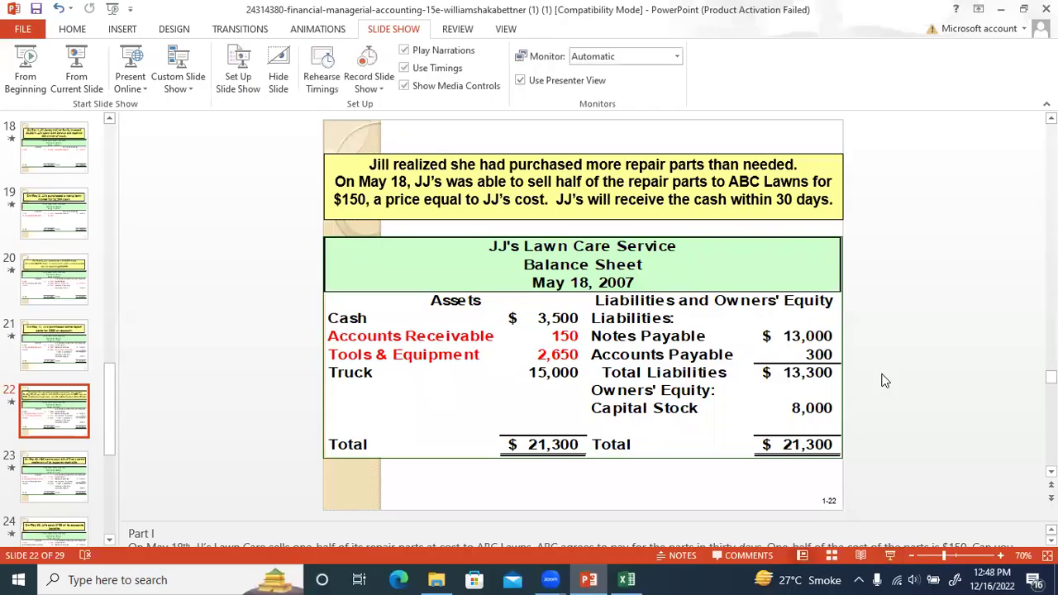
# Step: Switch to Excel and examine the May 25 transaction in B8 alongside the May 18 entries in the table
pyautogui.click(628, 579)
pyautogui.click(476, 424)
pyautogui.scroll(3, 476, 425)
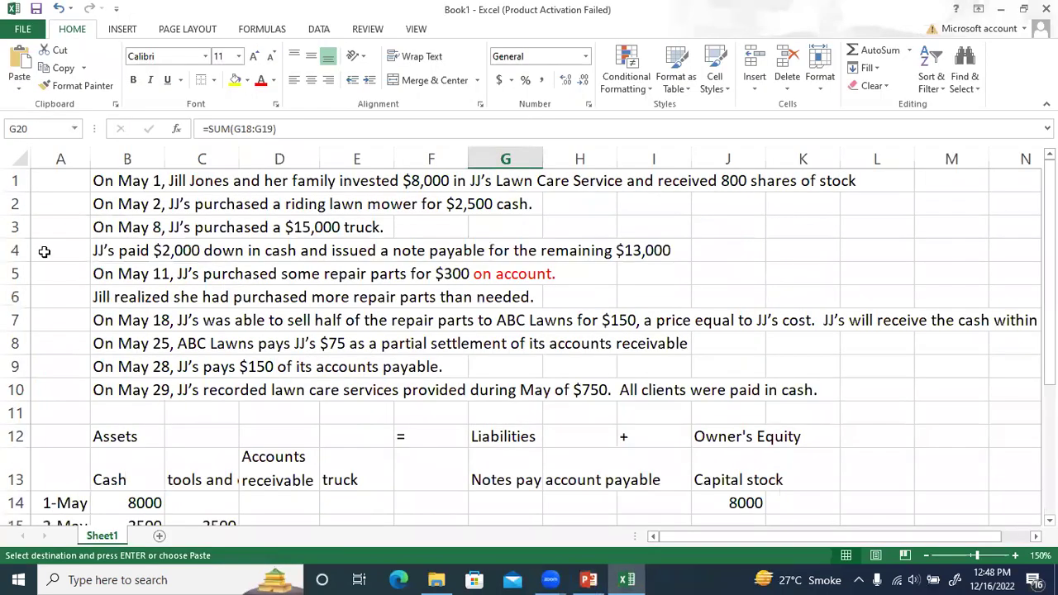
pyautogui.click(146, 328)
pyautogui.click(143, 337)
pyautogui.scroll(-1, 142, 336)
pyautogui.scroll(-2, 142, 337)
pyautogui.scroll(3, 142, 336)
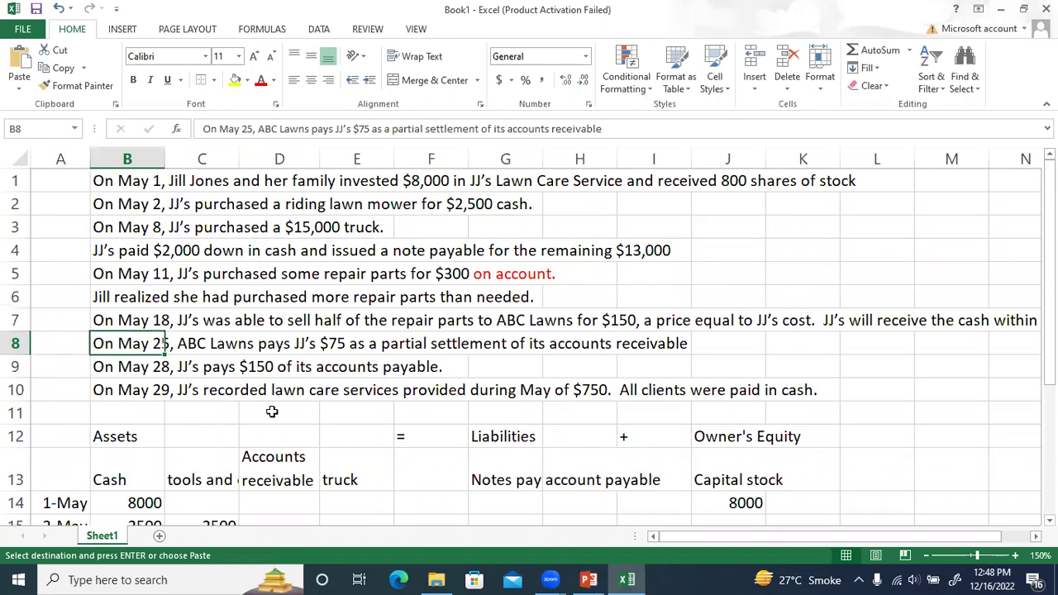
pyautogui.scroll(-4, 271, 411)
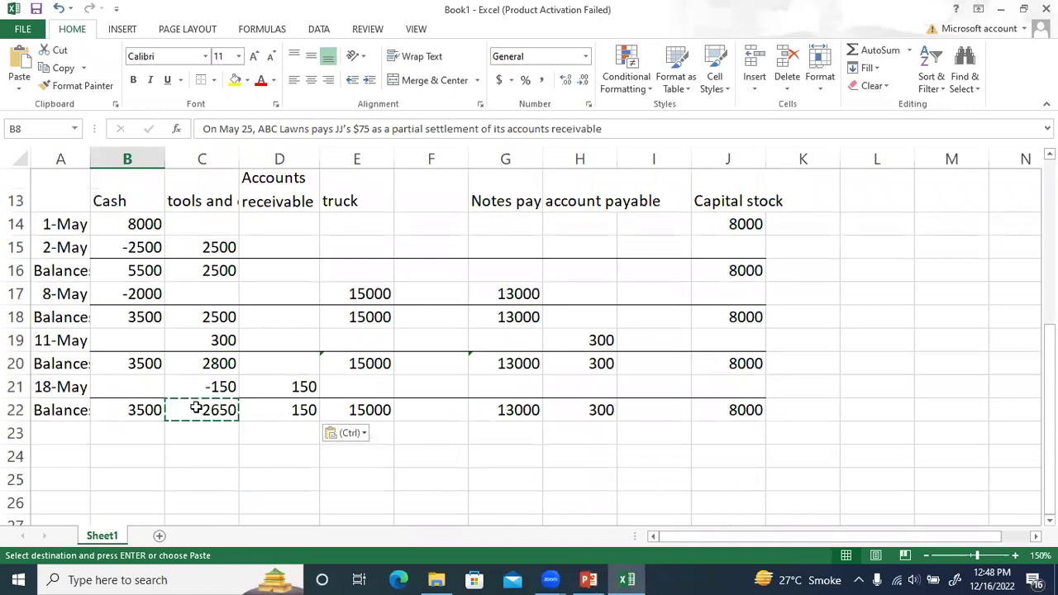
pyautogui.click(217, 387)
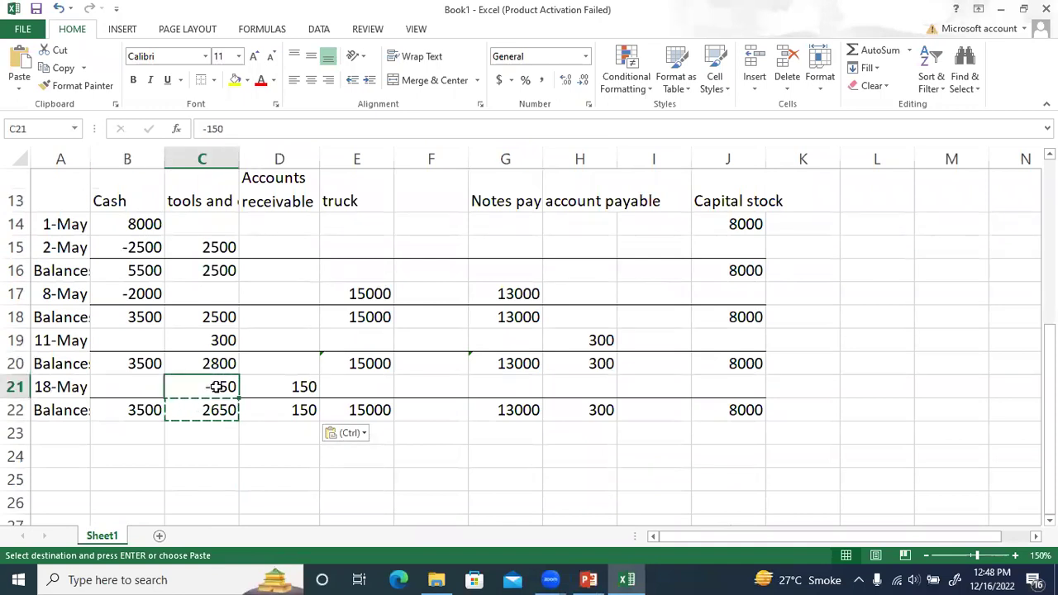
pyautogui.scroll(3, 217, 387)
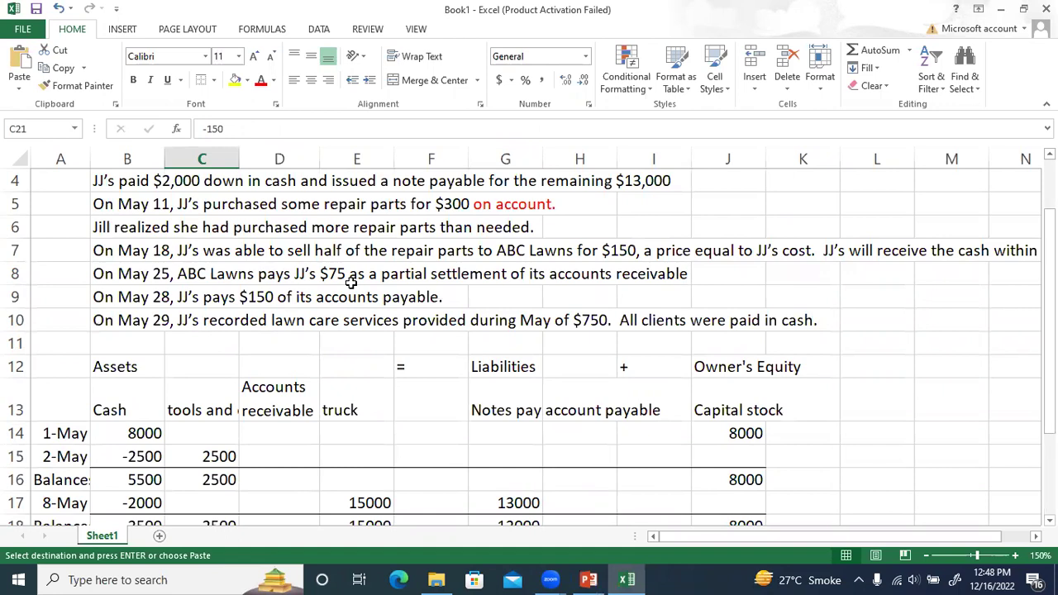
pyautogui.scroll(-3, 351, 282)
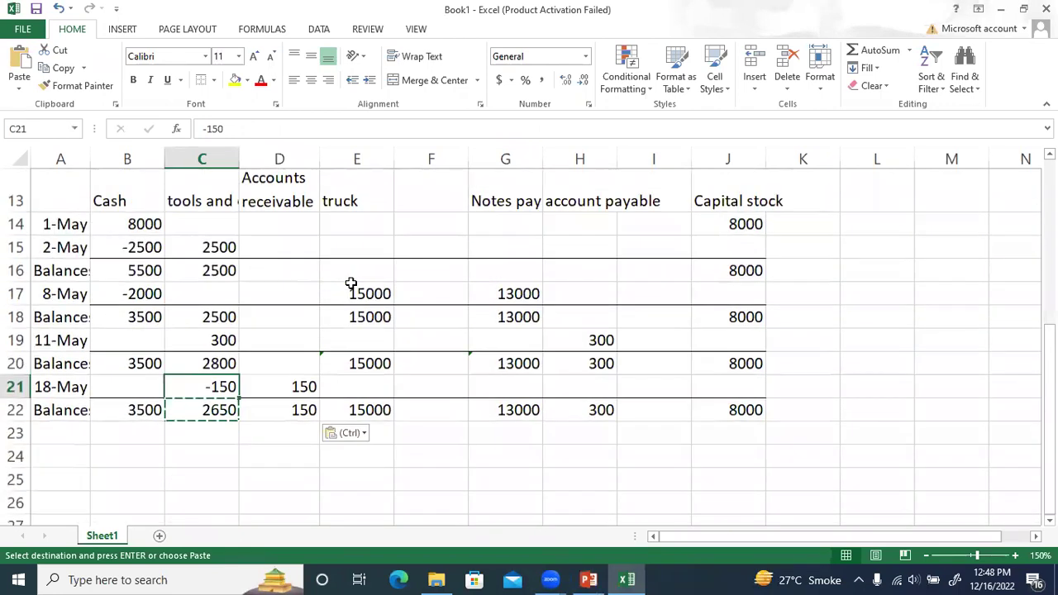
# Step: Record the May 25 partial settlement in row 23: -75 under Accounts receivable and 75 under Cash
pyautogui.click(284, 428)
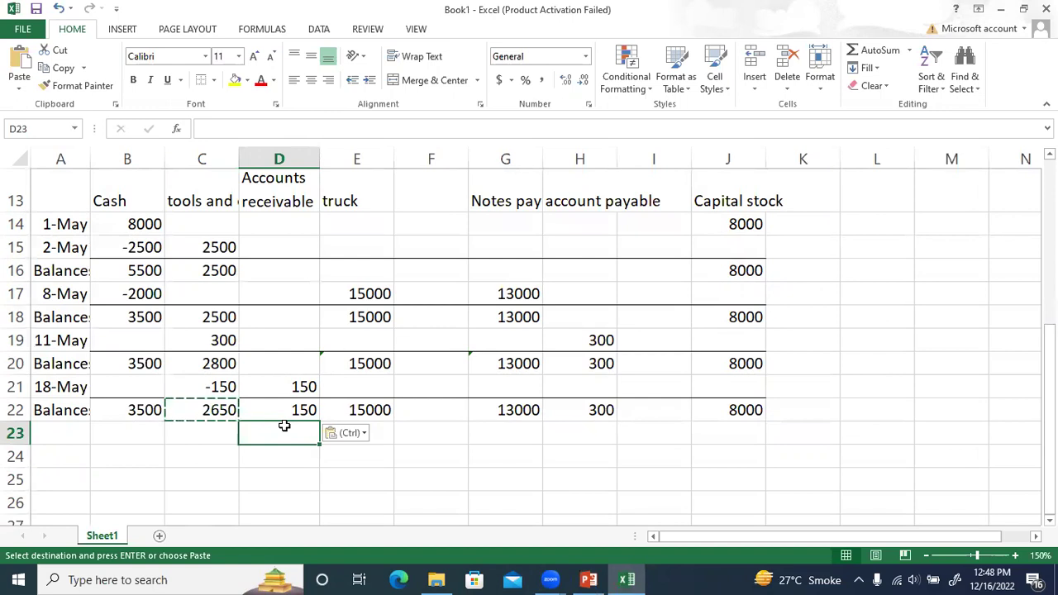
pyautogui.write('-75')
pyautogui.press('Return')
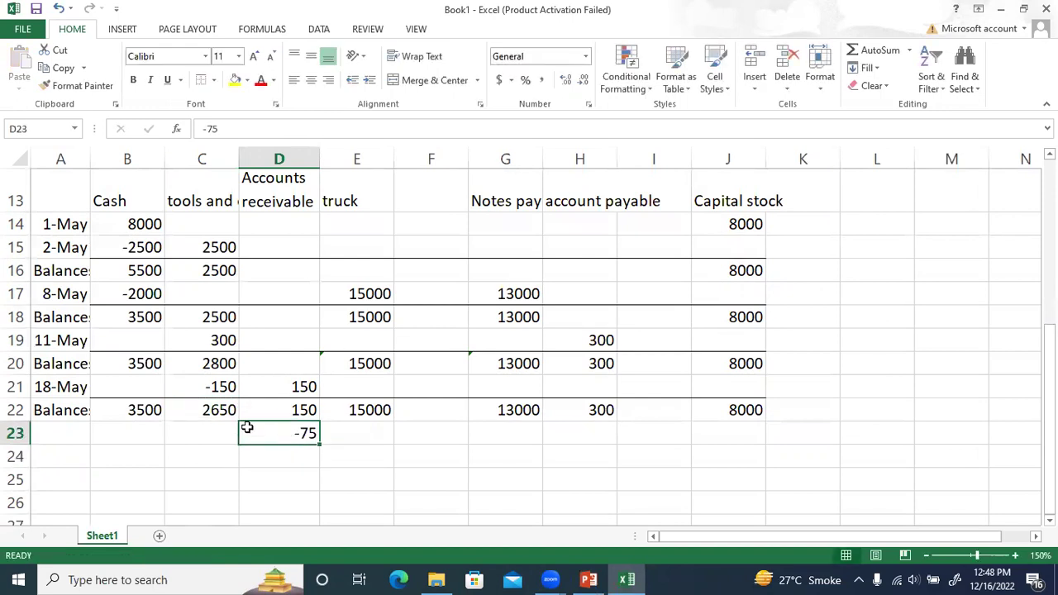
pyautogui.click(154, 430)
pyautogui.write('+75')
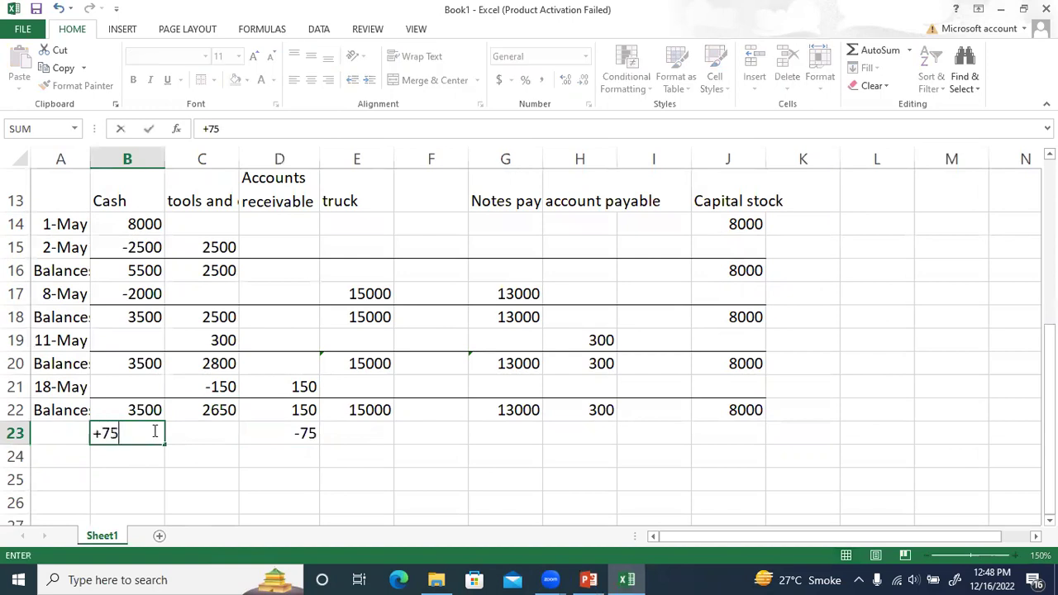
pyautogui.press('Return')
pyautogui.click(153, 431)
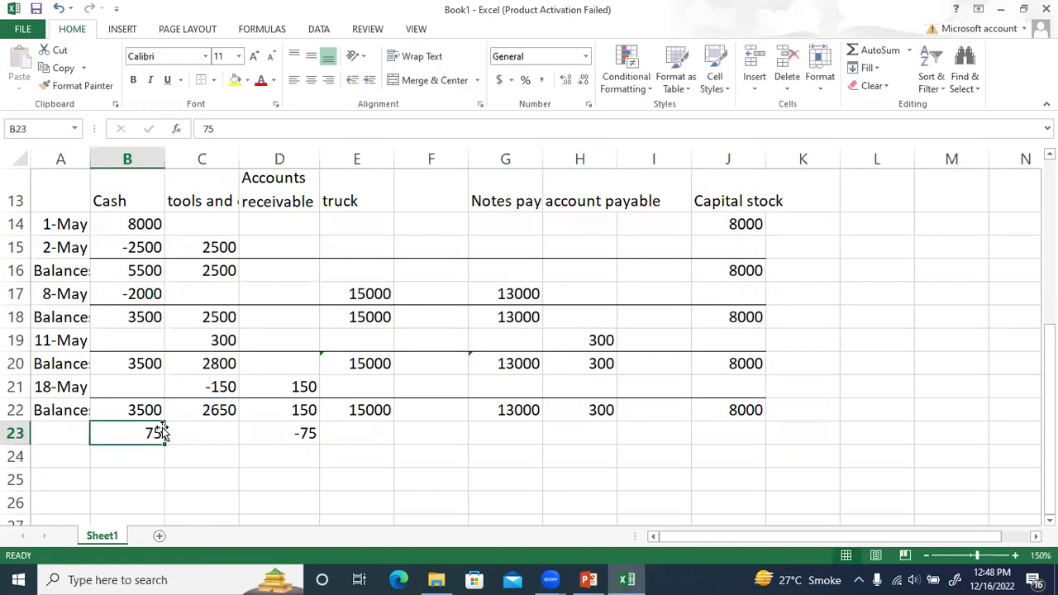
pyautogui.click(315, 433)
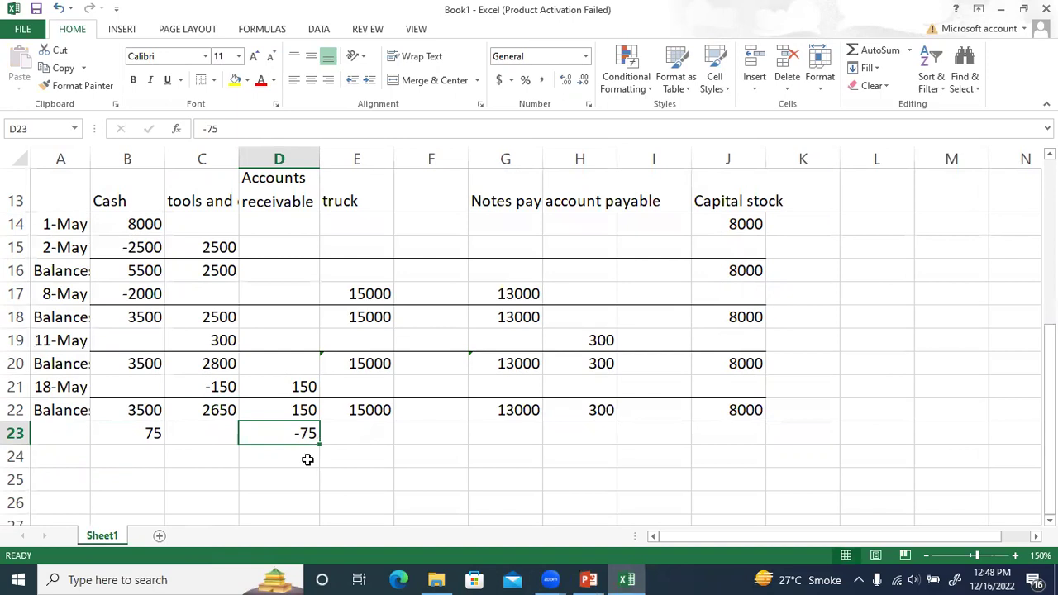
pyautogui.click(307, 460)
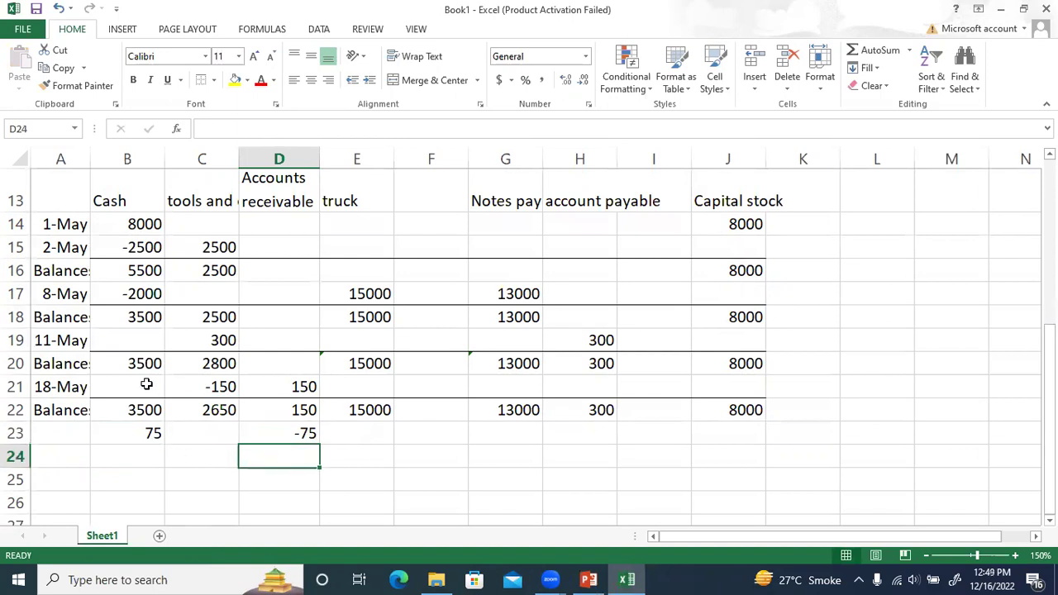
# Step: Copy the May 11 Balances row A20:J20 into row 24, starting at A24, for the May 25 balances
pyautogui.moveTo(51, 367); pyautogui.dragTo(750, 363)
pyautogui.hotkey('ctrl', 'c')
pyautogui.click(69, 455)
pyautogui.hotkey('ctrl', 'v')
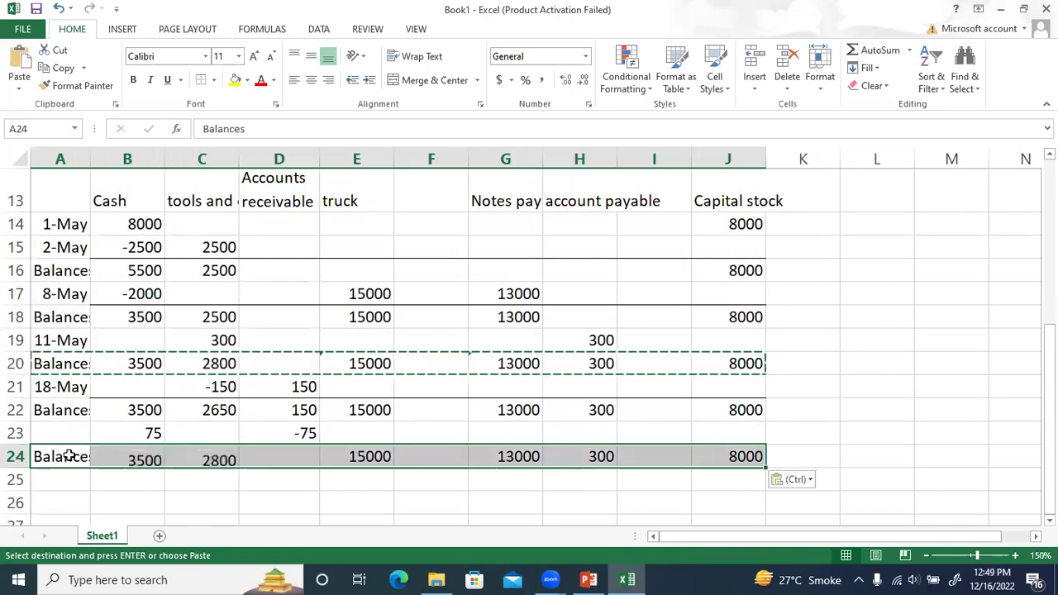
# Step: Copy the tools and equipment sum from C24 into D24 for the Accounts receivable balance
pyautogui.click(219, 453)
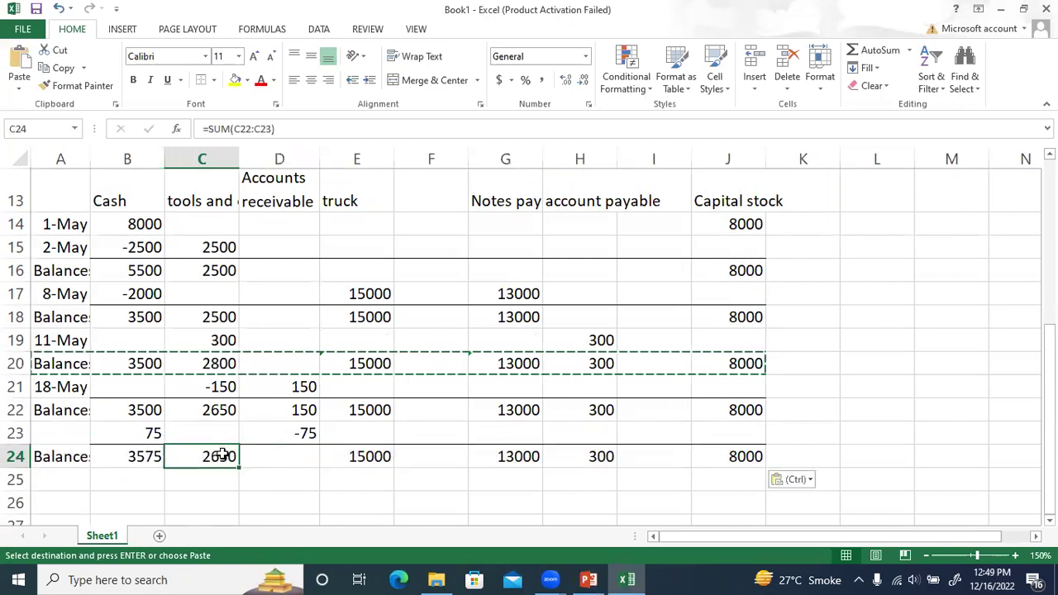
pyautogui.hotkey('ctrl', 'c')
pyautogui.click(299, 456)
pyautogui.hotkey('ctrl', 'v')
pyautogui.press('Escape')
pyautogui.press('Return')
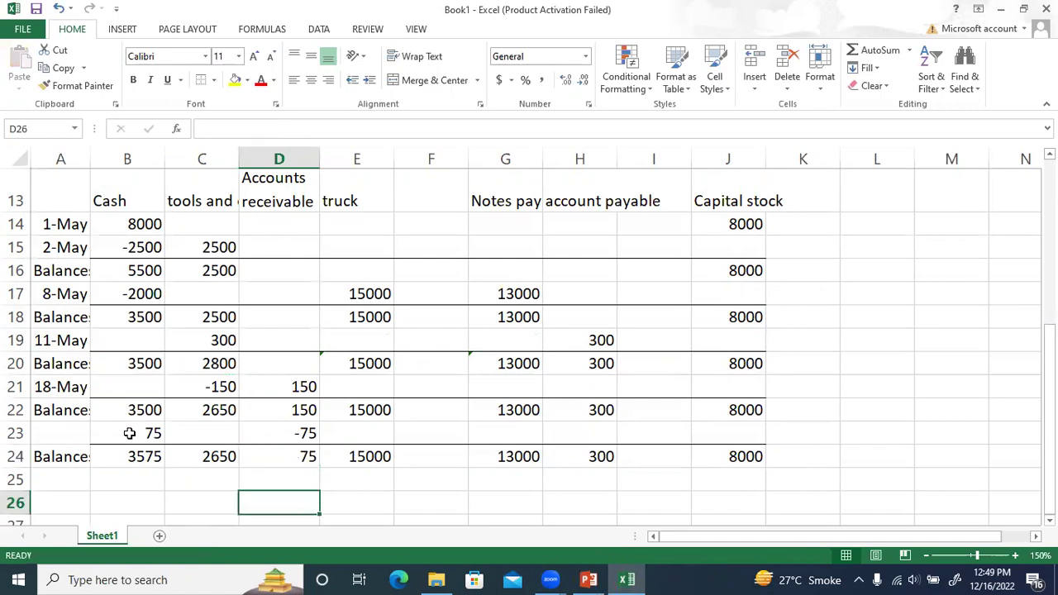
# Step: Check the Cash and Accounts receivable balances in row 24 against the May 25 balance sheet slide, switching to PowerPoint and showing it full screen
pyautogui.click(146, 411)
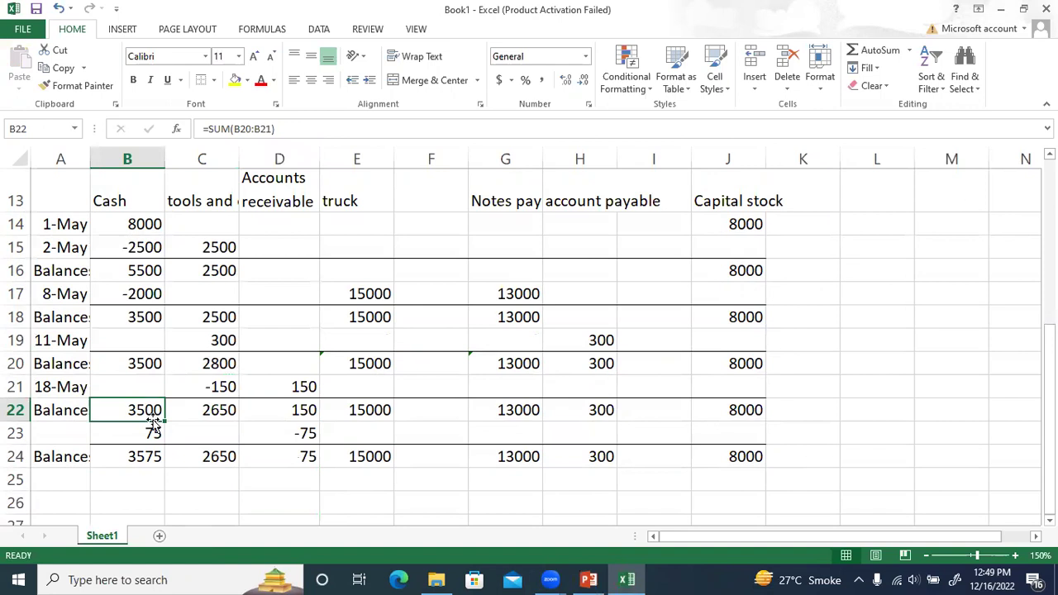
pyautogui.click(156, 457)
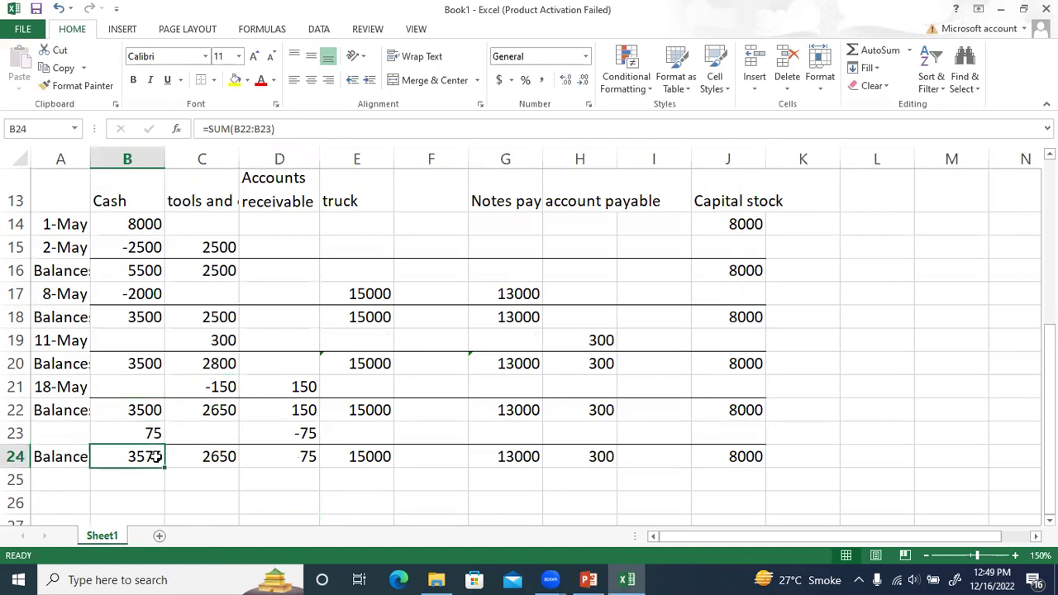
pyautogui.click(293, 410)
pyautogui.click(295, 434)
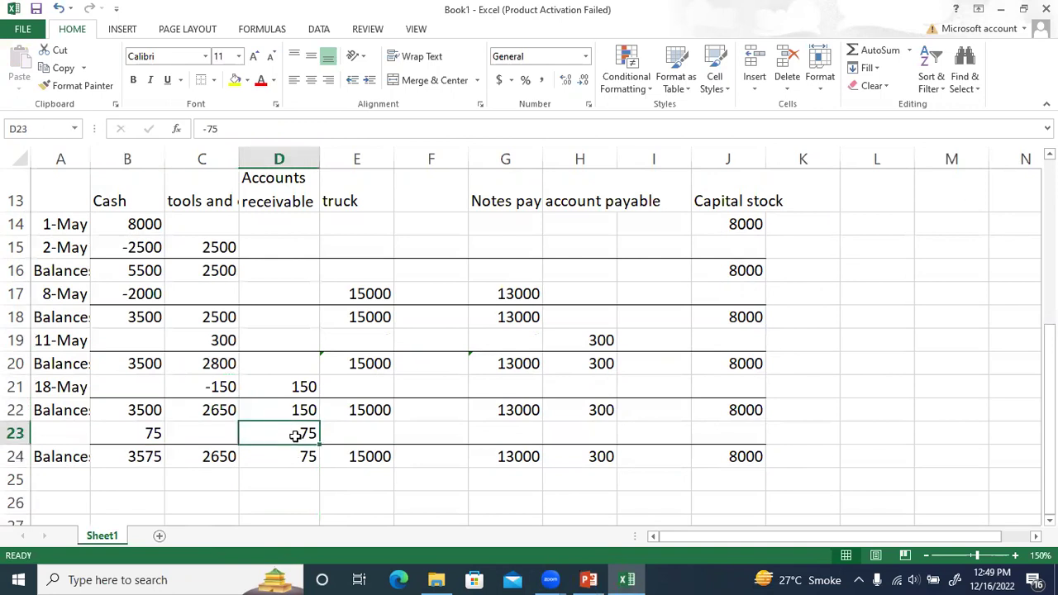
pyautogui.click(302, 456)
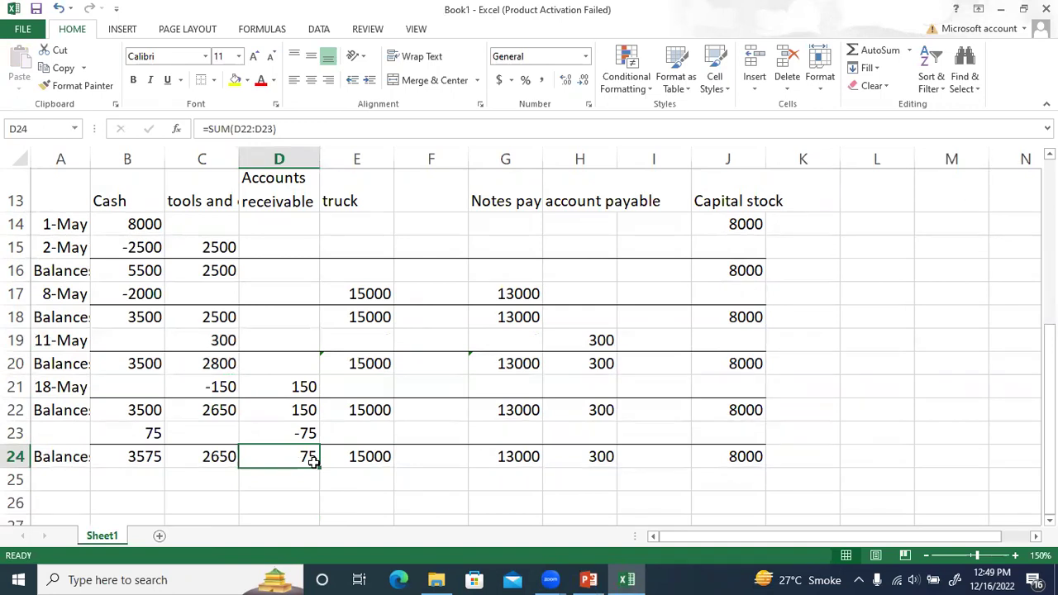
pyautogui.click(466, 479)
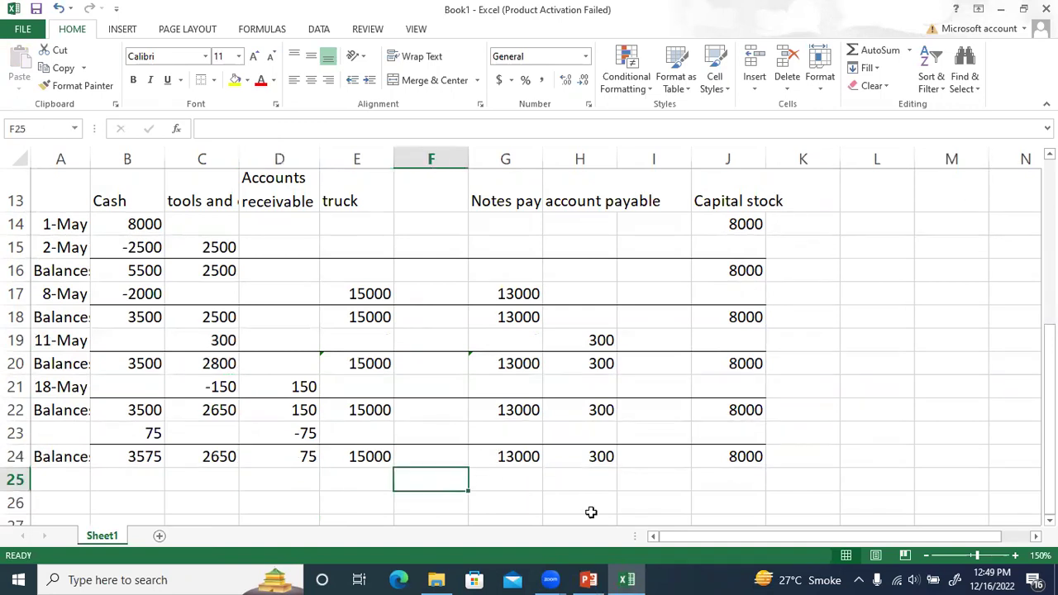
pyautogui.click(588, 579)
pyautogui.click(887, 557)
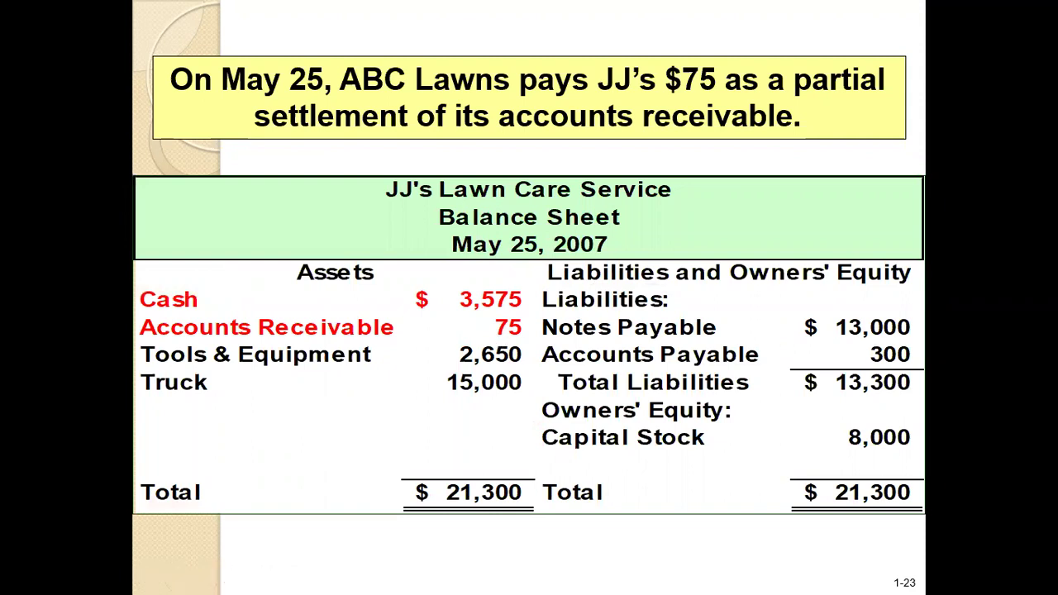
# Step: Switch back to Excel and label the partial settlement row in A23 with the date May 25
pyautogui.click(627, 579)
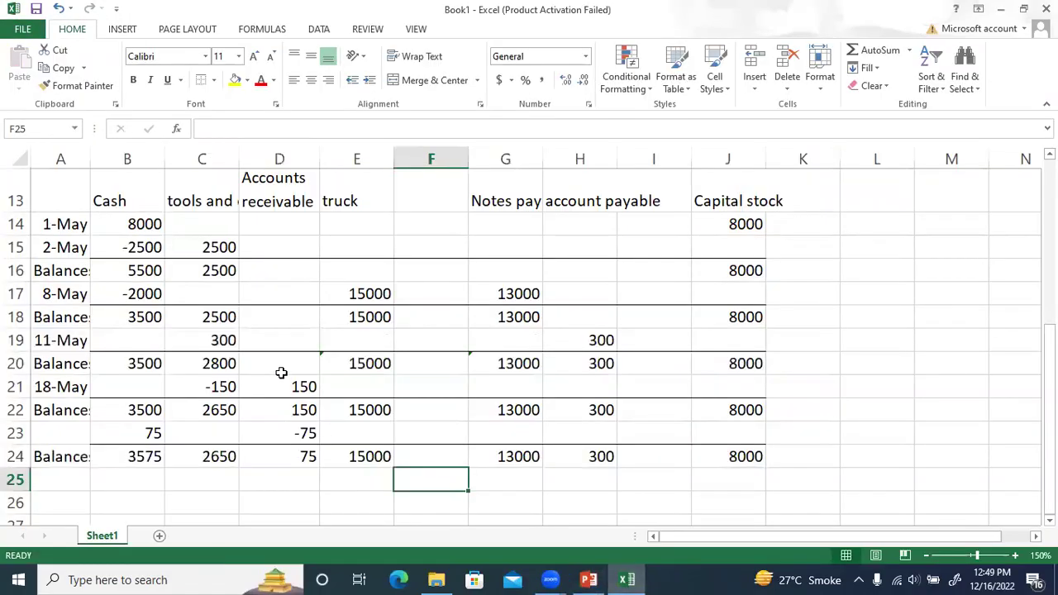
pyautogui.click(278, 373)
pyautogui.scroll(2, 281, 376)
pyautogui.scroll(2, 282, 376)
pyautogui.scroll(-4, 282, 376)
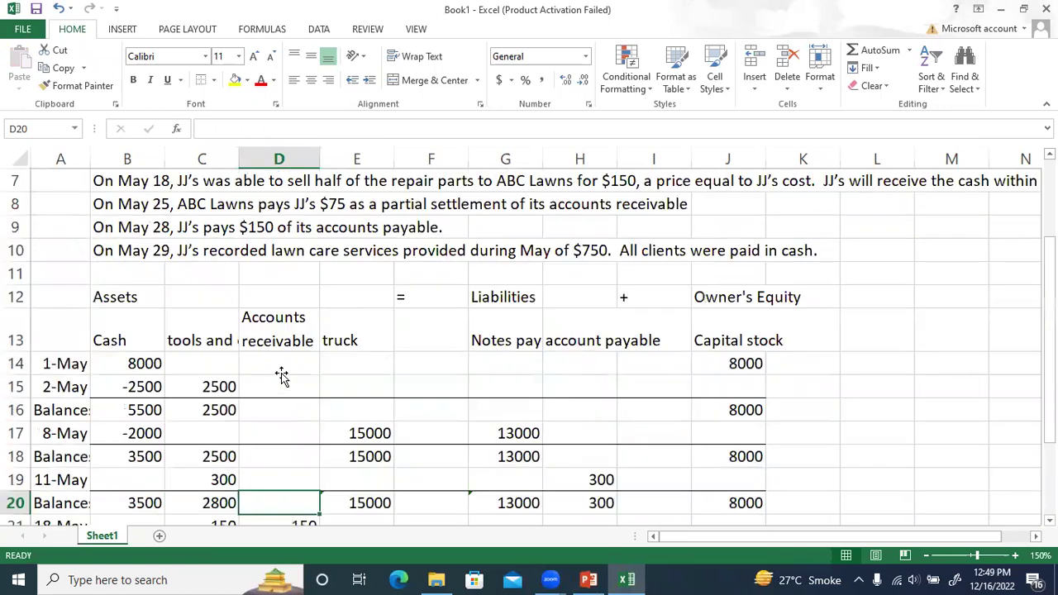
pyautogui.scroll(2, 76, 392)
pyautogui.scroll(1, 76, 392)
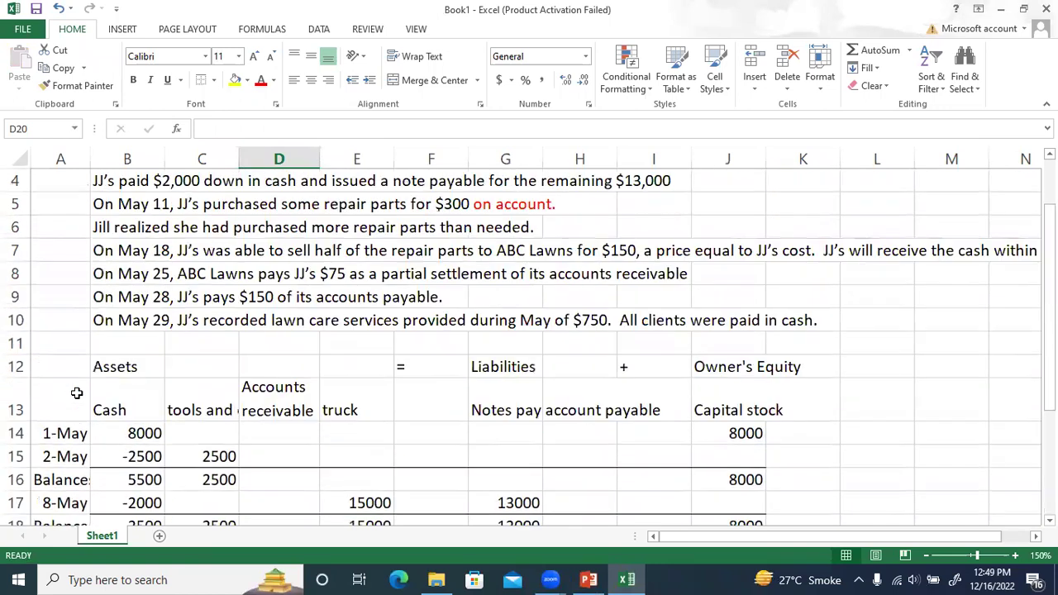
pyautogui.scroll(-2, 148, 288)
pyautogui.scroll(-1, 63, 489)
pyautogui.click(71, 433)
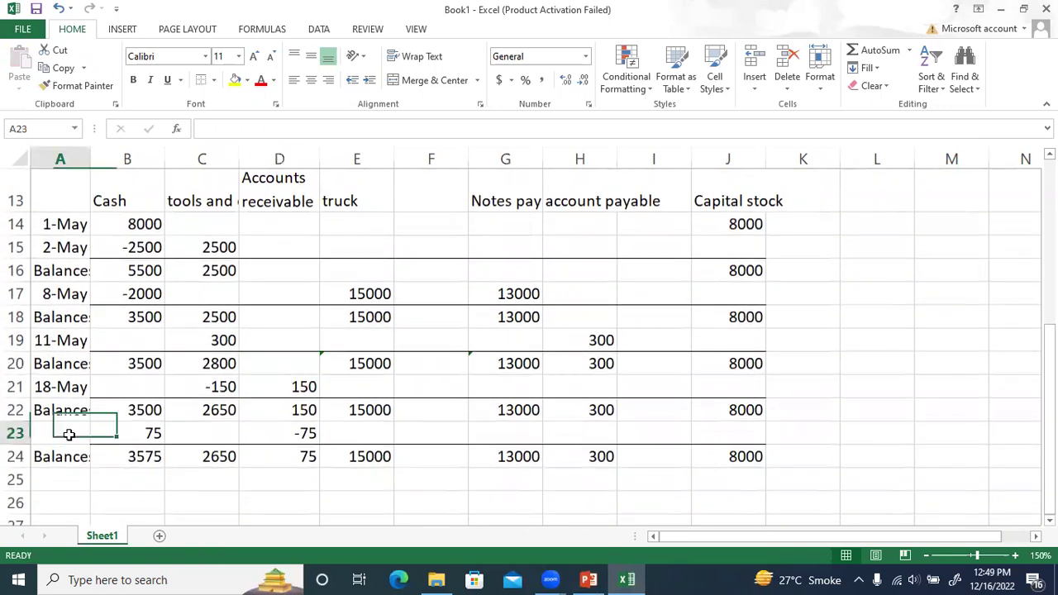
pyautogui.write('may 25')
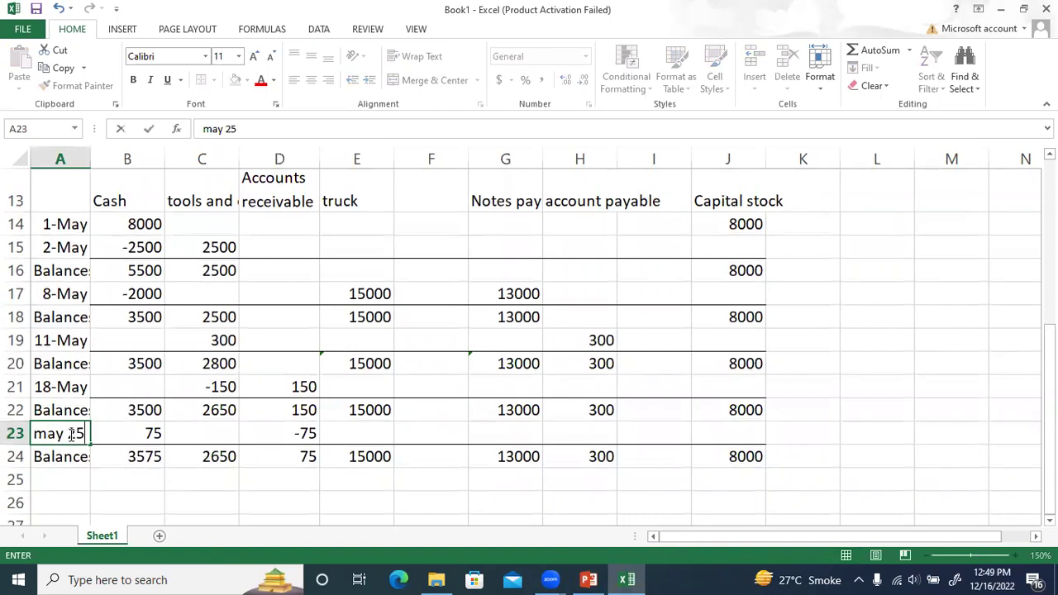
pyautogui.press('Return')
# Step: Read the May 28 transaction in B9 and check the account payable balance in H24
pyautogui.scroll(3, 71, 433)
pyautogui.scroll(1, 70, 432)
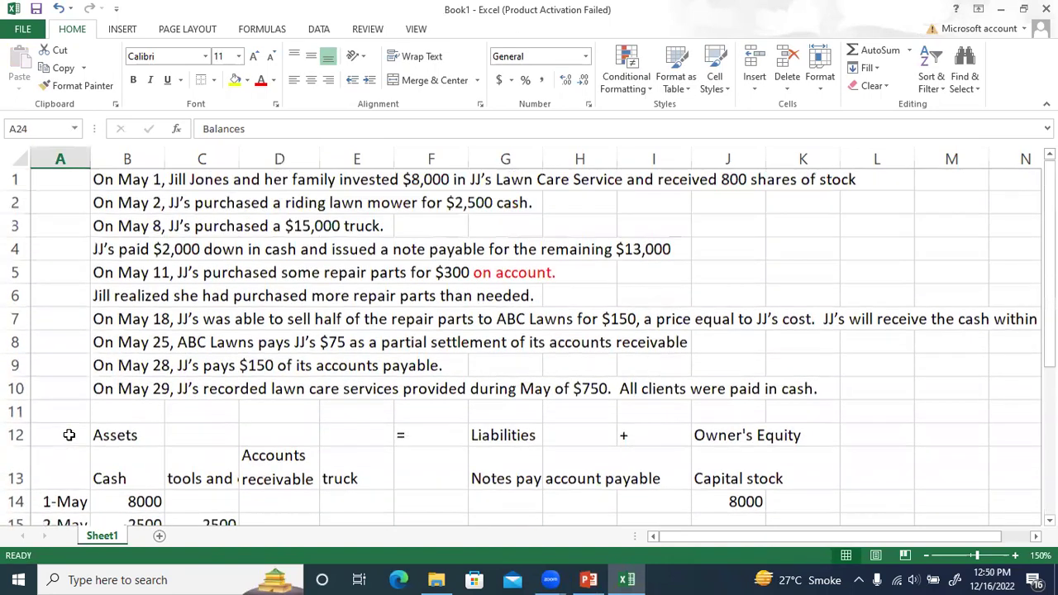
pyautogui.click(118, 369)
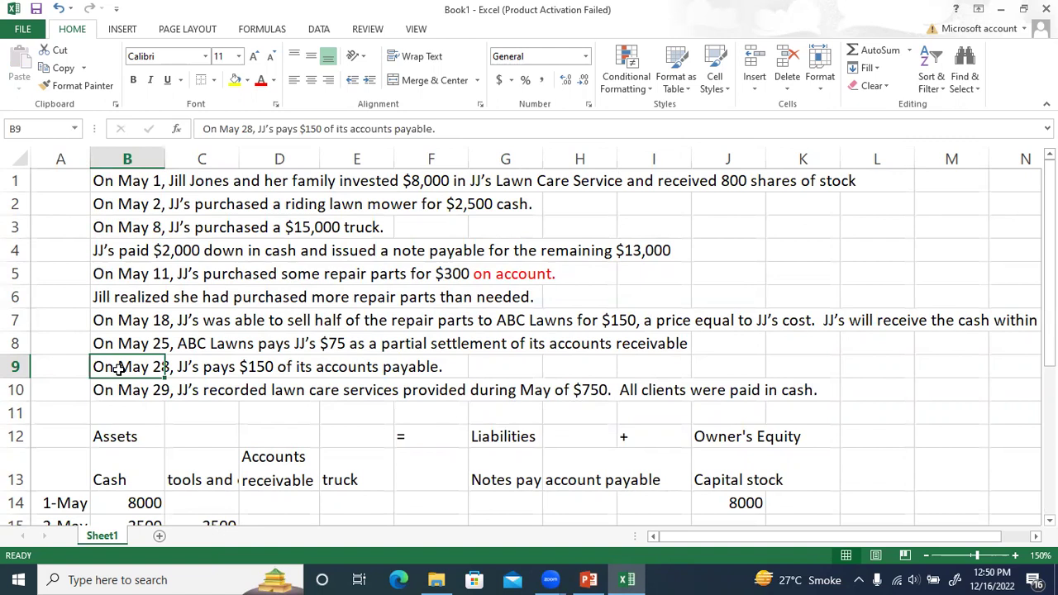
pyautogui.scroll(-1, 329, 369)
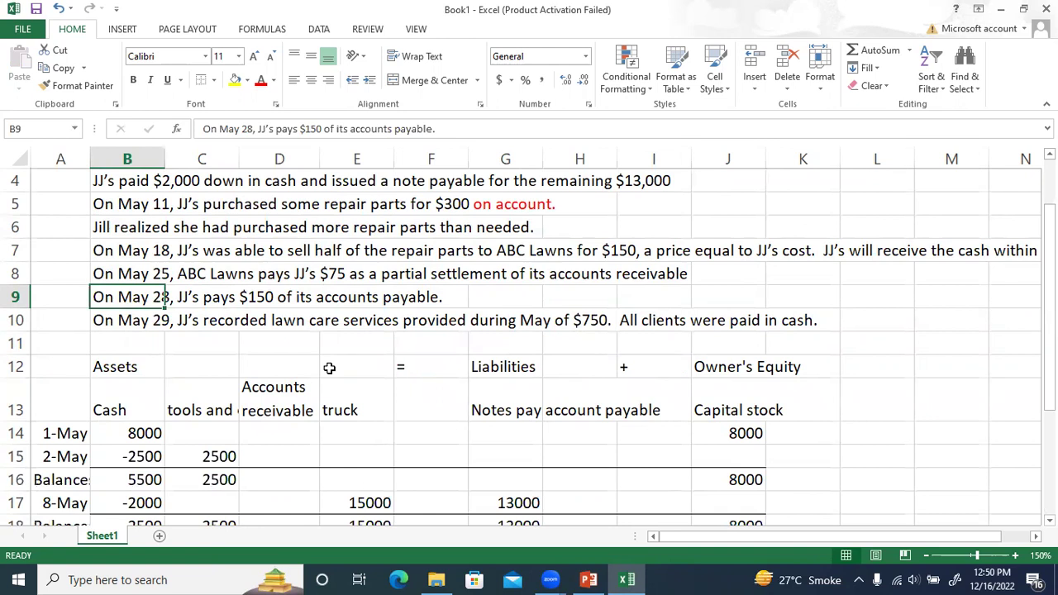
pyautogui.scroll(-4, 491, 392)
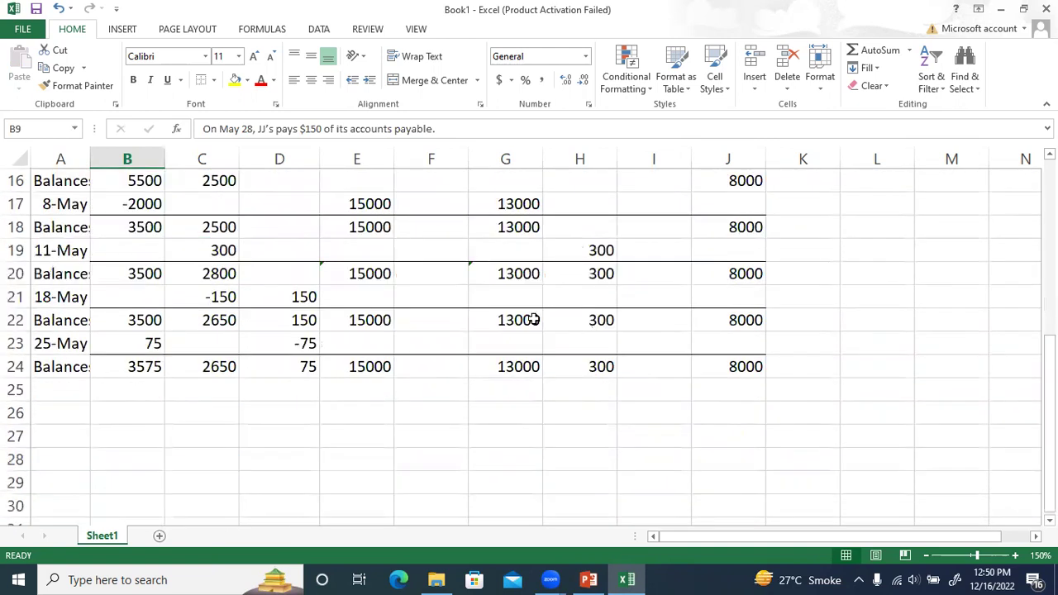
pyautogui.click(606, 371)
pyautogui.scroll(3, 606, 371)
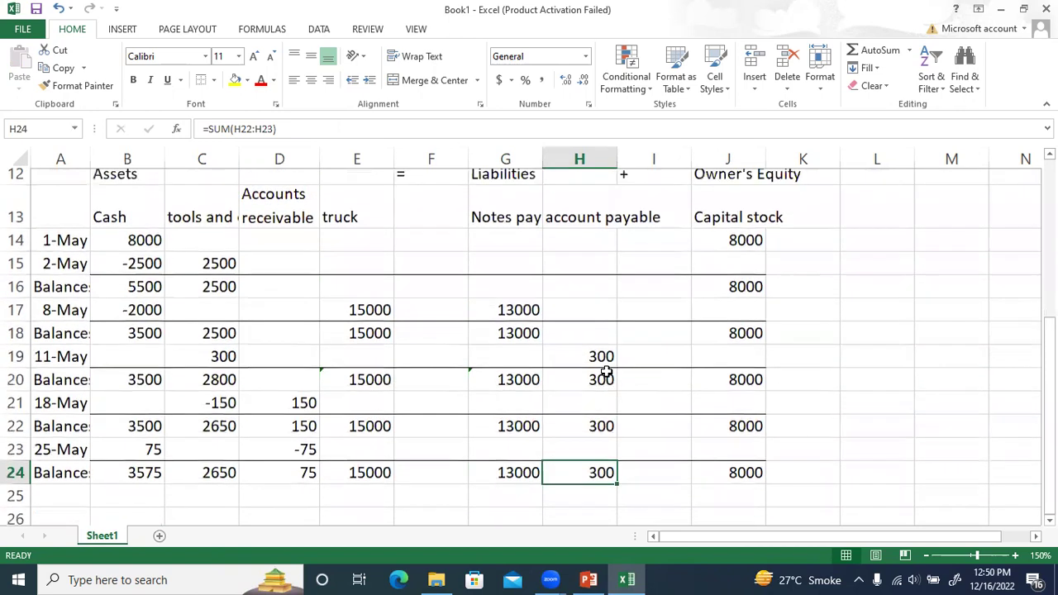
pyautogui.scroll(-2, 607, 371)
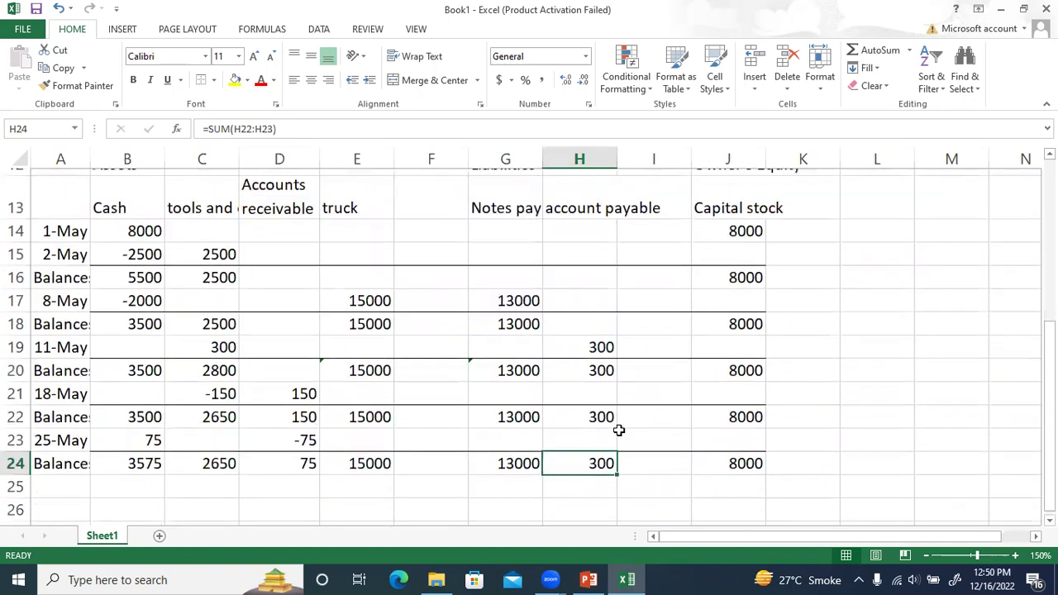
# Step: Record the May 28 payment by entering -150 in H25 under account payable and -150 in B25 under Cash
pyautogui.click(599, 478)
pyautogui.write('-150')
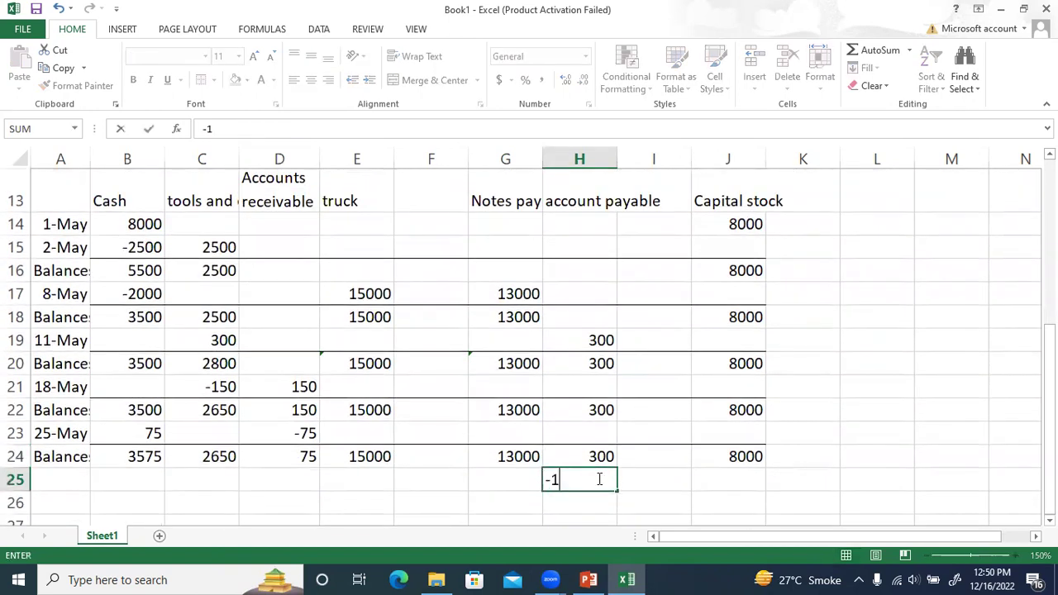
pyautogui.press('Return')
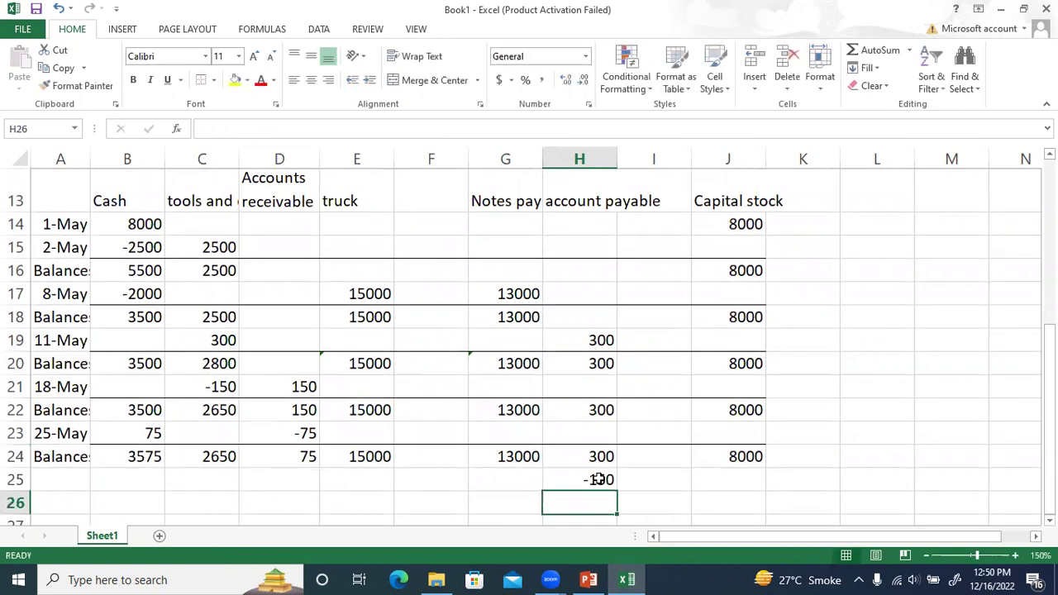
pyautogui.click(143, 470)
pyautogui.write('-150')
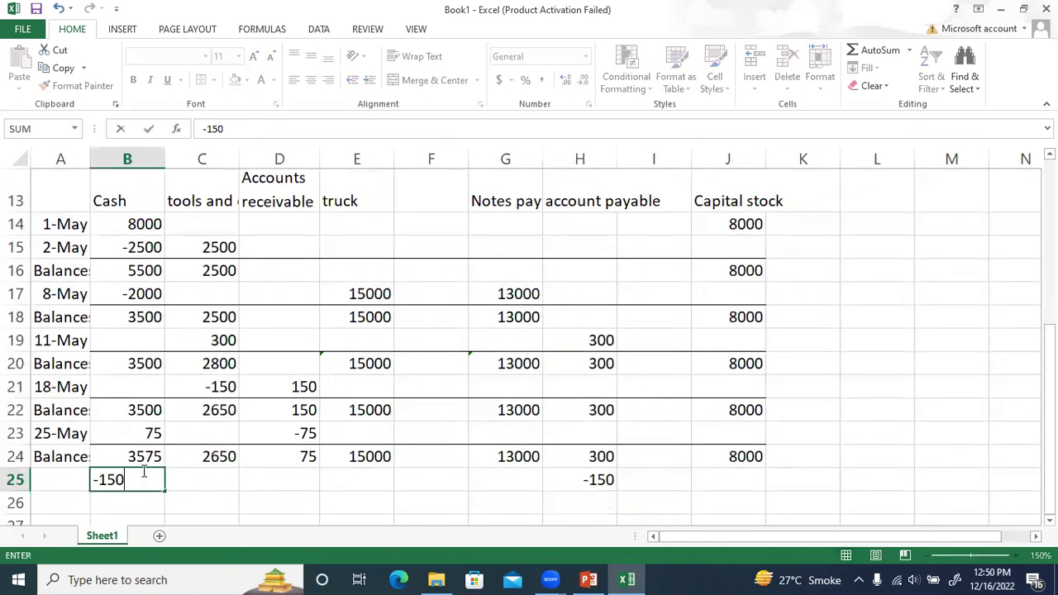
pyautogui.press('Return')
# Step: Label the accounts payable payment row in A25 with the date May 28
pyautogui.click(51, 456)
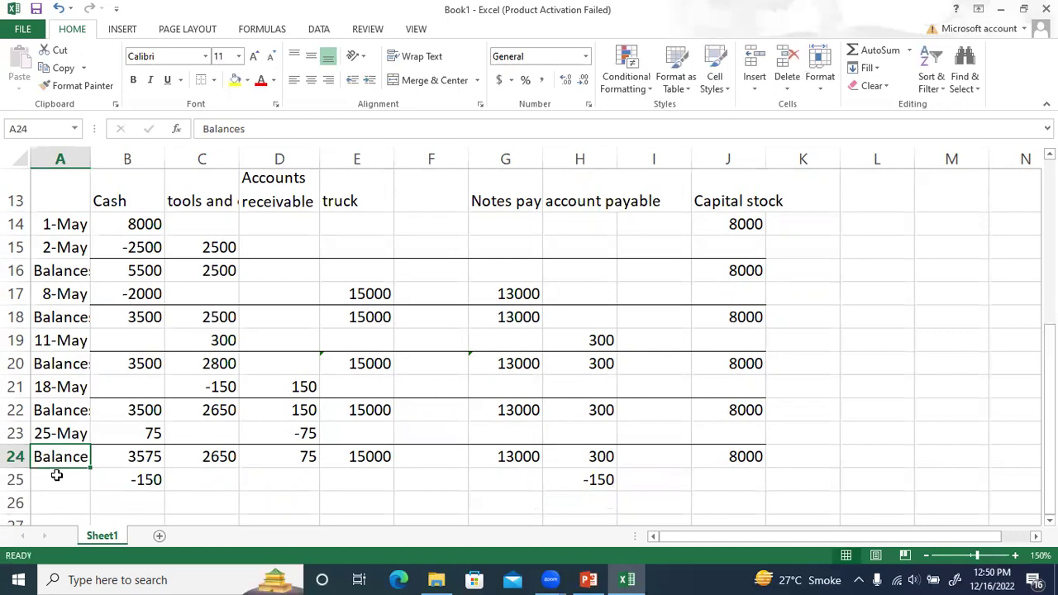
pyautogui.click(56, 478)
pyautogui.scroll(1, 425, 371)
pyautogui.scroll(1, 426, 371)
pyautogui.scroll(-3, 426, 371)
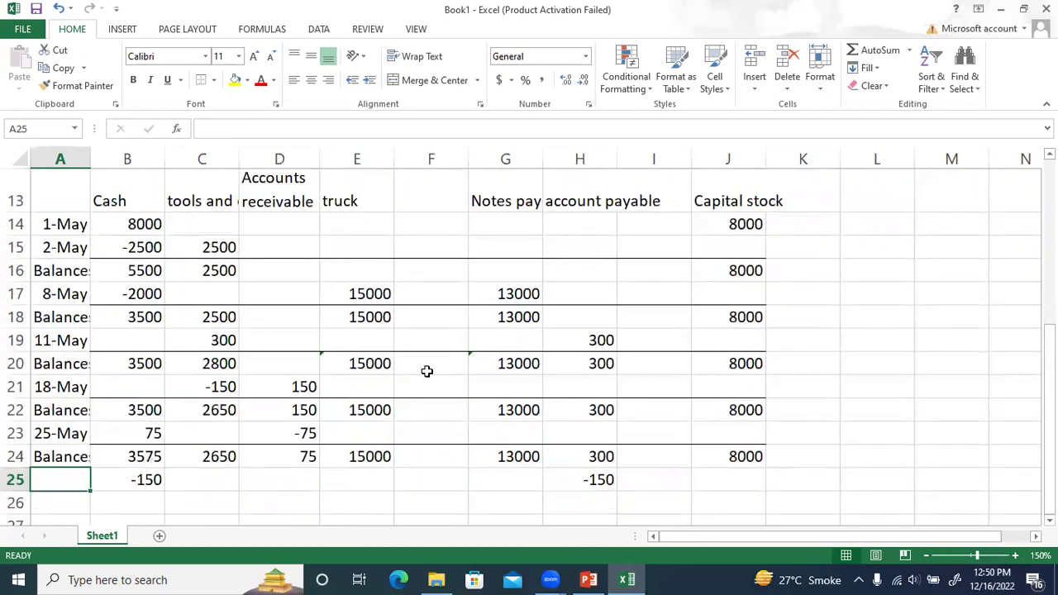
pyautogui.write('may 28')
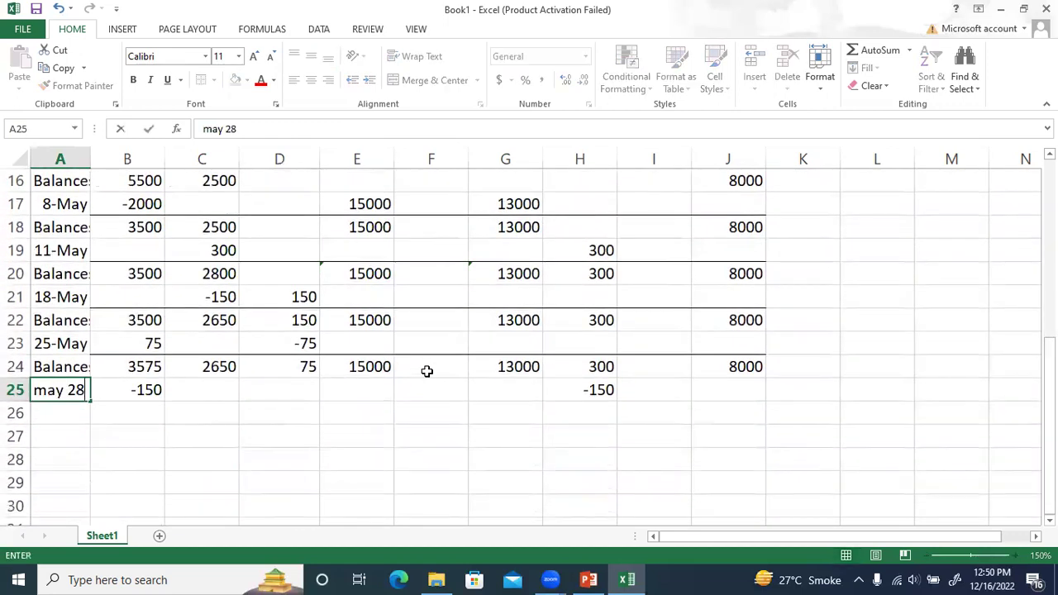
pyautogui.press('Return')
# Step: Copy the Balances row A24:J24 with its sums into row 26, below the May 28 entry
pyautogui.click(81, 364)
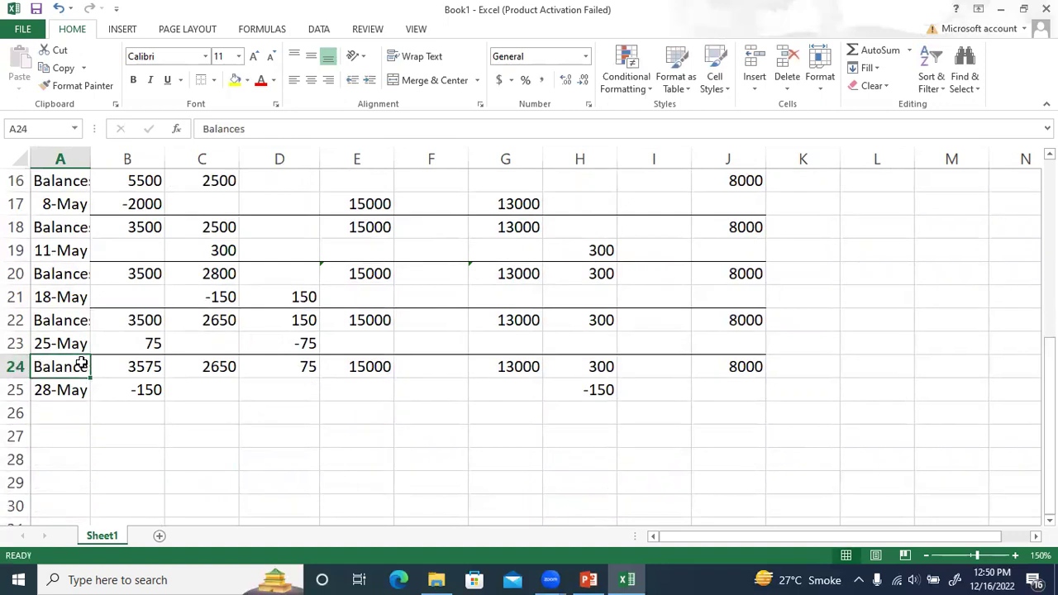
pyautogui.moveTo(56, 366); pyautogui.dragTo(708, 373)
pyautogui.hotkey('ctrl', 'c')
pyautogui.click(82, 417)
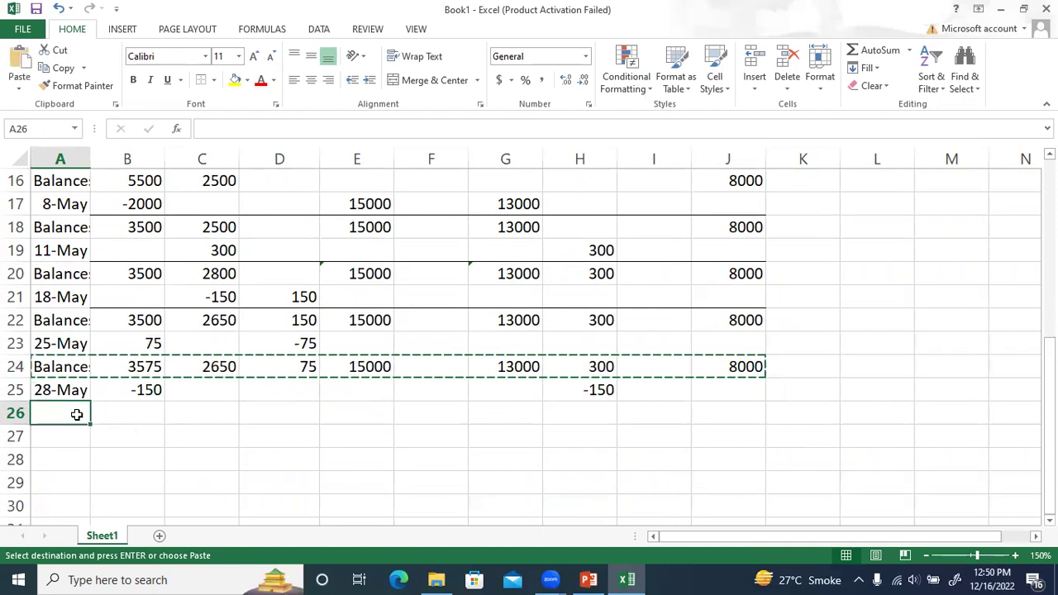
pyautogui.hotkey('ctrl', 'v')
pyautogui.click(355, 486)
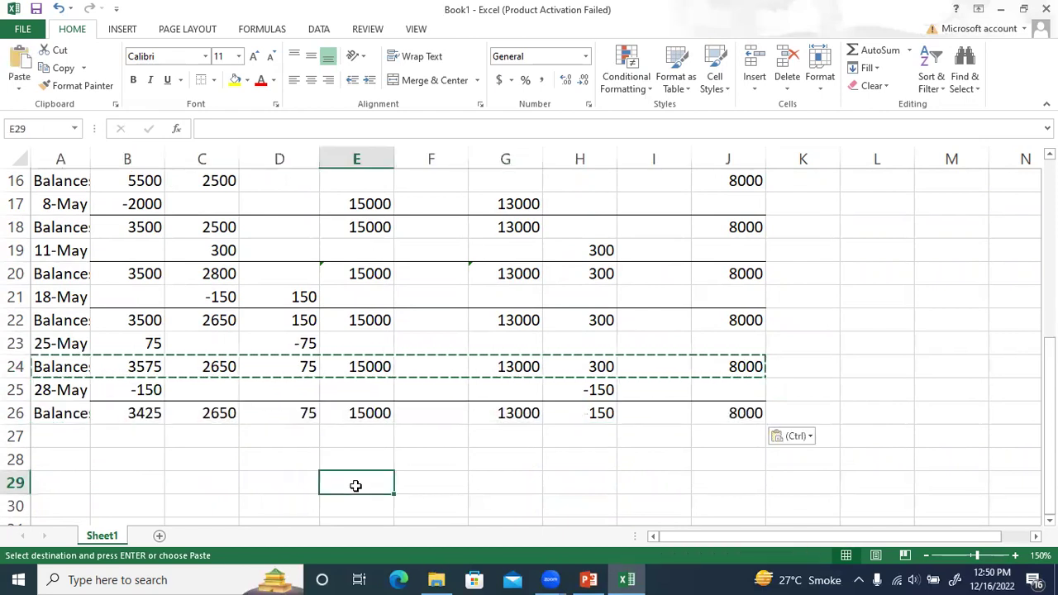
# Step: Check the Cash and account payable balances in row 26 against the May 28 balance sheet slide, switching to PowerPoint and showing it full screen
pyautogui.click(147, 366)
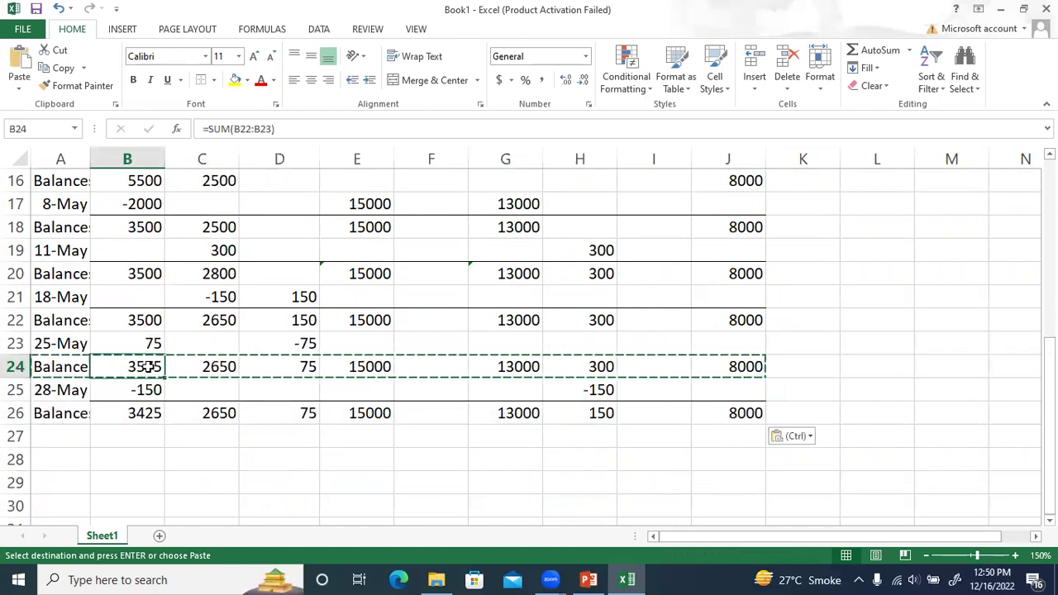
pyautogui.click(148, 412)
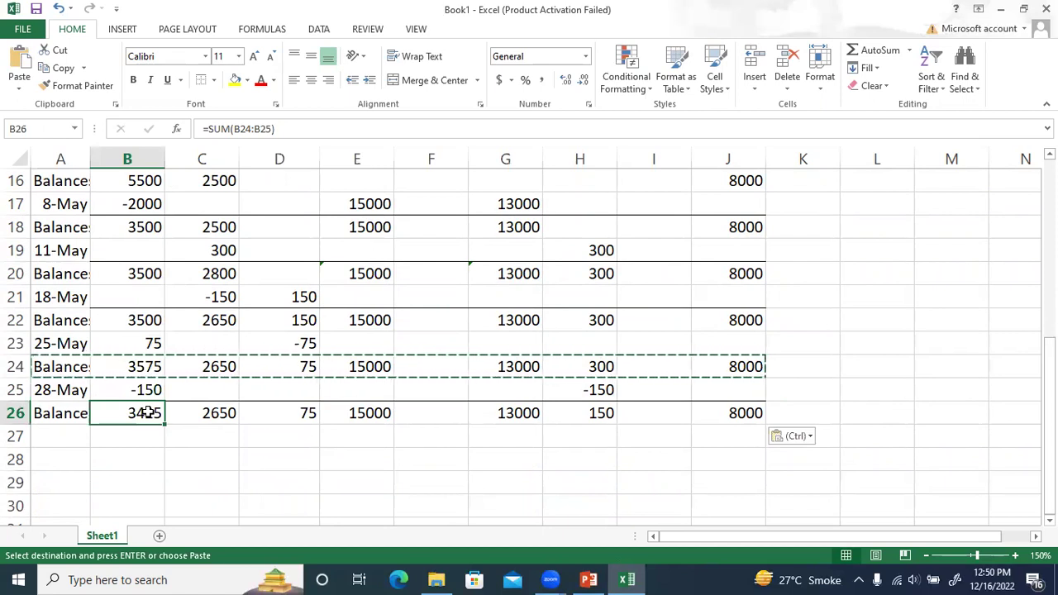
pyautogui.click(614, 418)
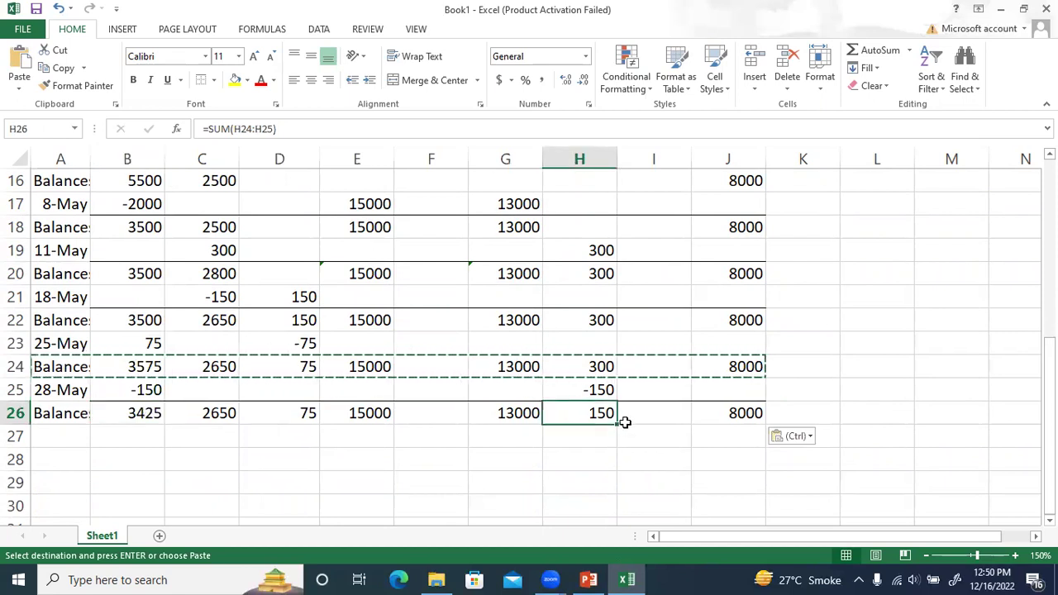
pyautogui.click(588, 579)
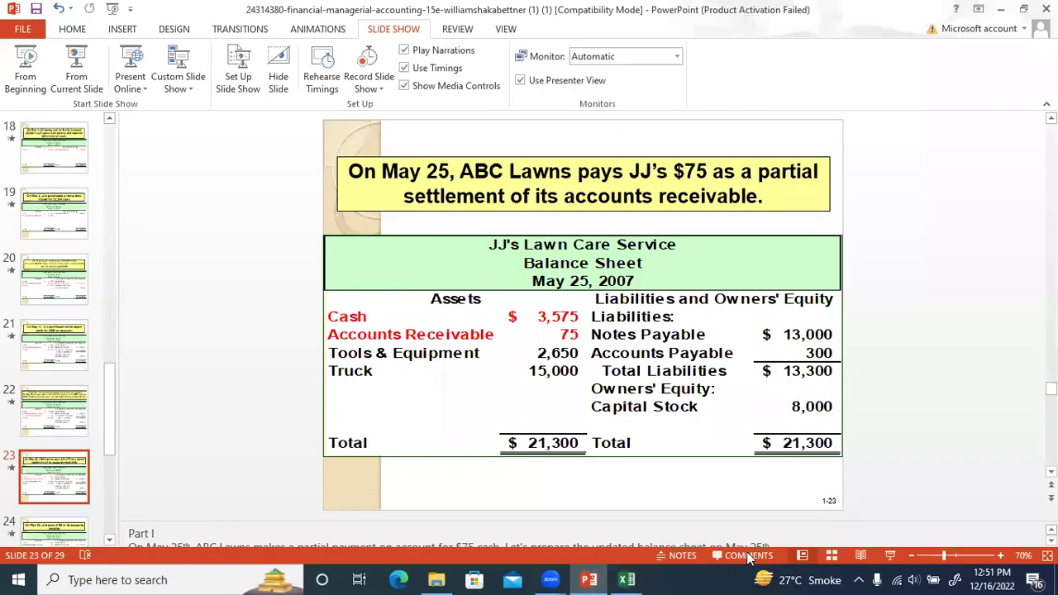
pyautogui.click(890, 555)
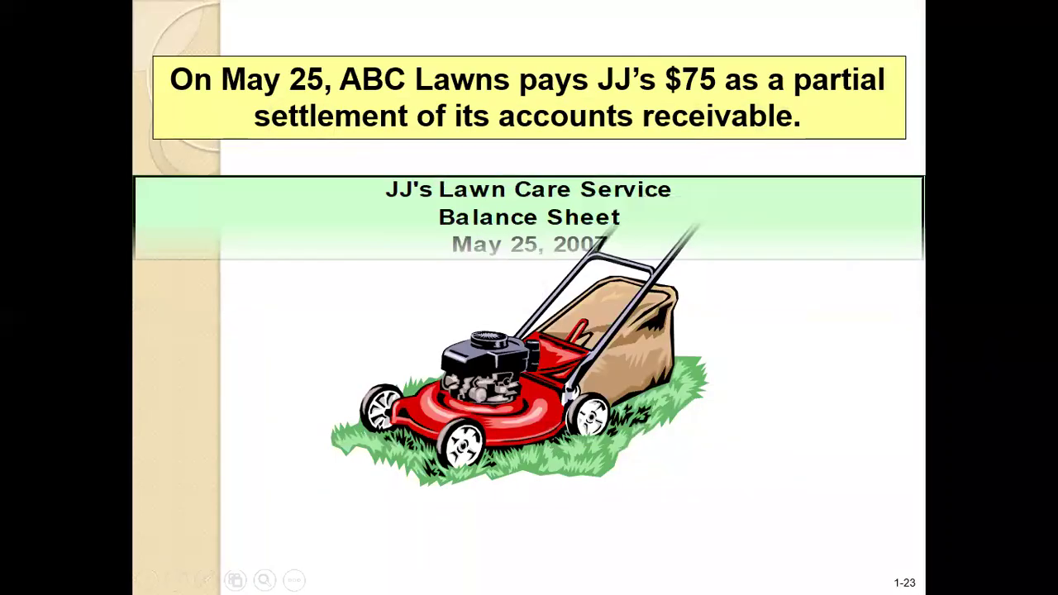
pyautogui.click(527, 296)
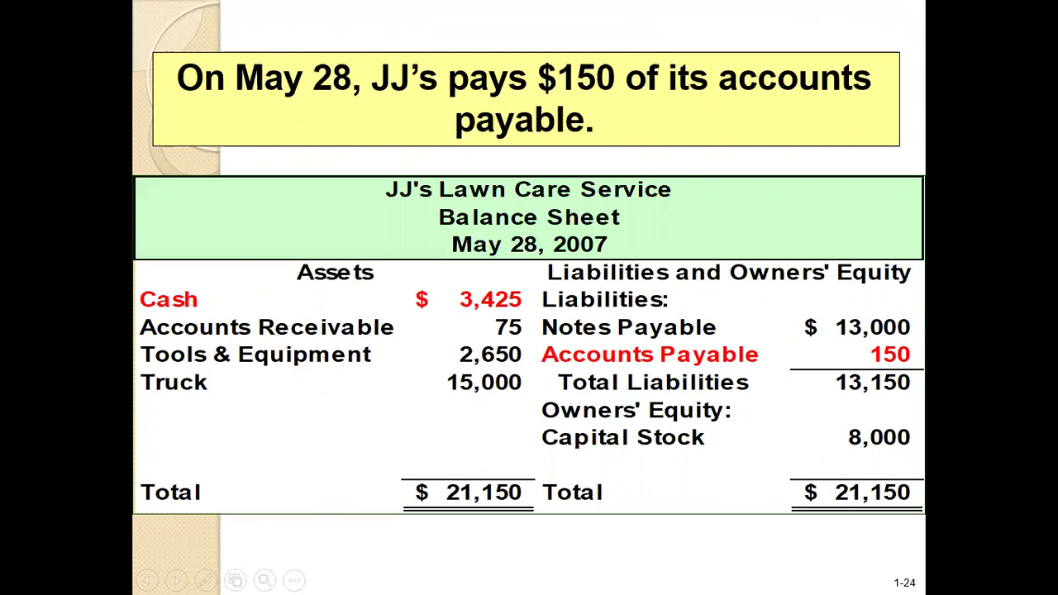
pyautogui.press('Escape')
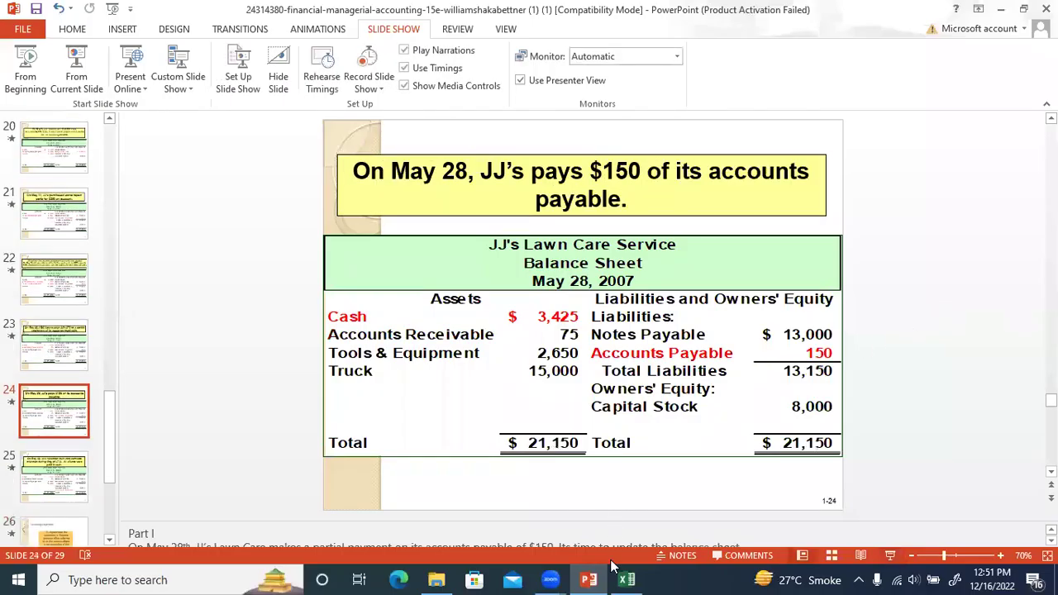
# Step: Switch back to Excel, read the May 29 transaction in B10, and enter 750 in B27 under Cash
pyautogui.click(625, 579)
pyautogui.scroll(4, 572, 417)
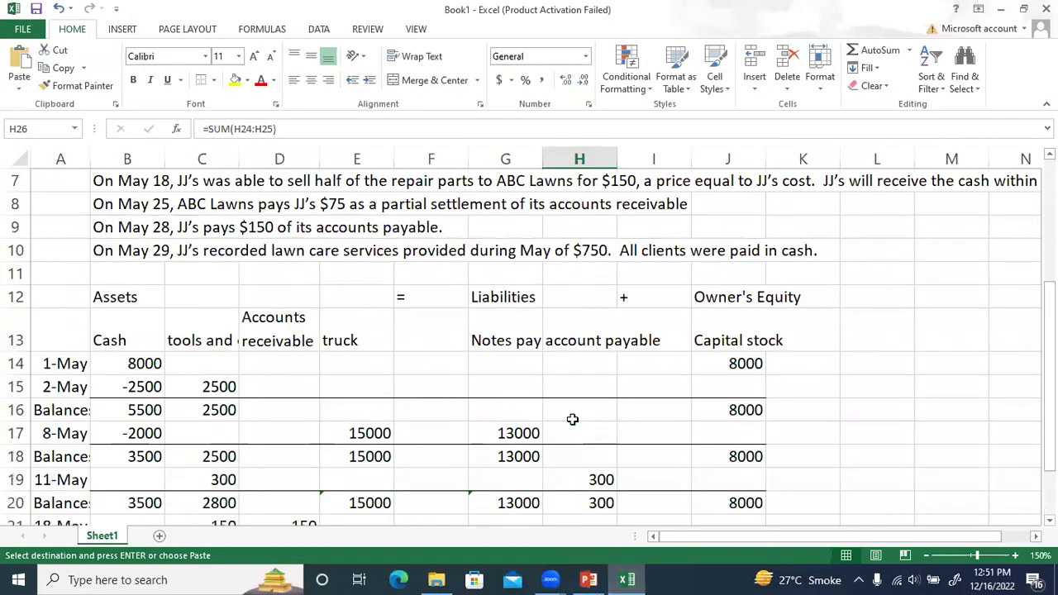
pyautogui.scroll(2, 572, 419)
pyautogui.scroll(-2, 572, 419)
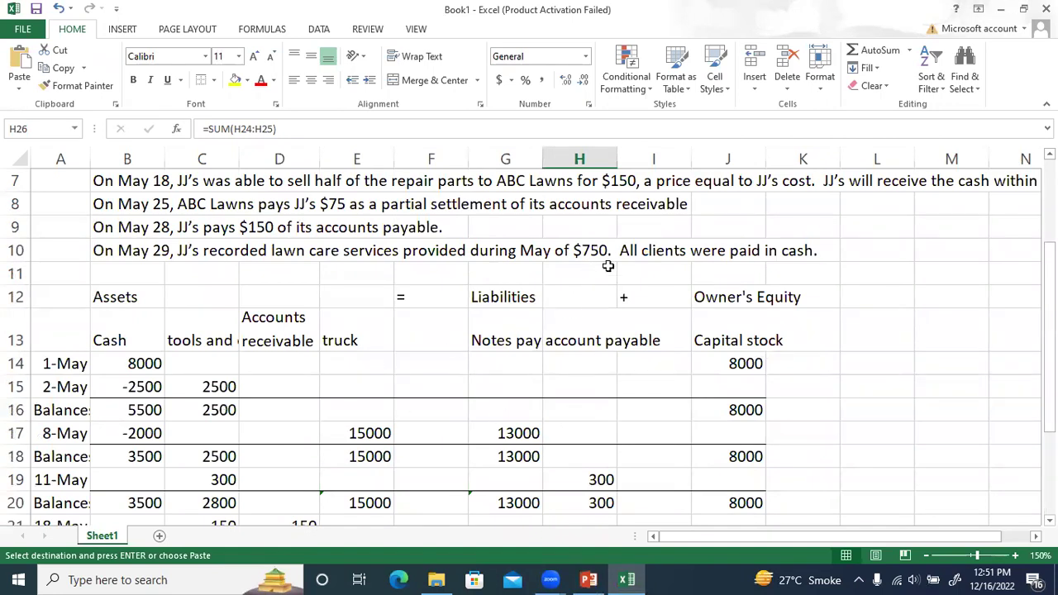
pyautogui.scroll(-4, 578, 320)
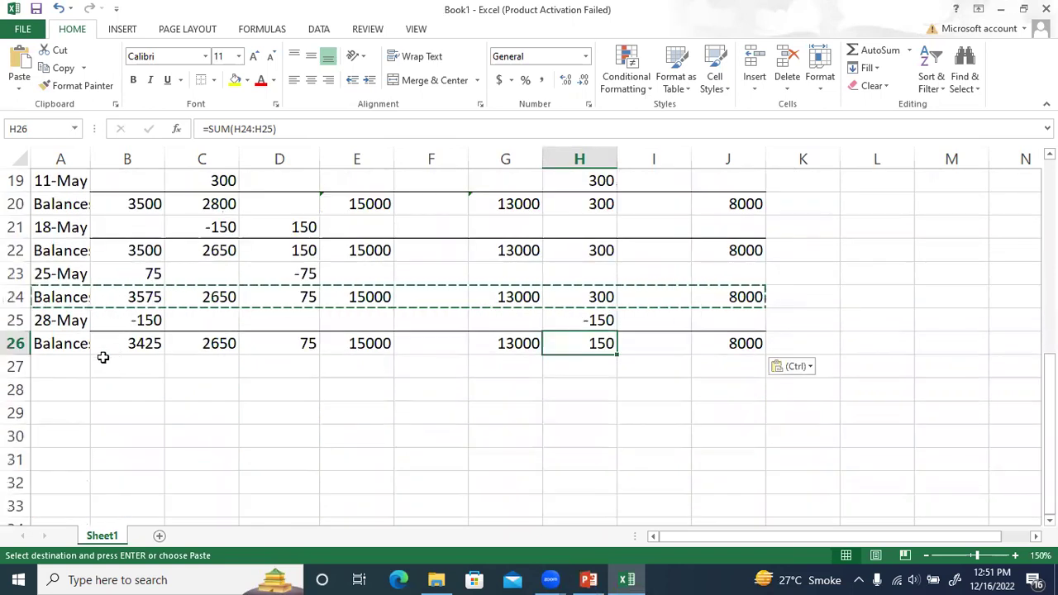
pyautogui.click(153, 369)
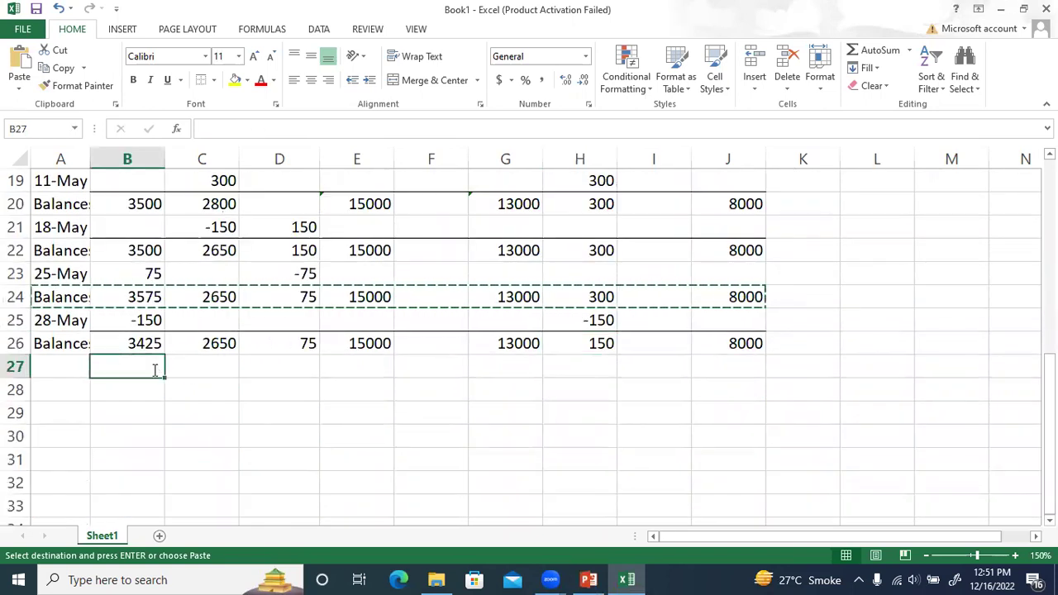
pyautogui.write('+750')
pyautogui.press('Return')
pyautogui.click(174, 350)
pyautogui.click(155, 364)
# Step: Label the lawn care services row in A27 with the date May 29
pyautogui.scroll(3, 149, 364)
pyautogui.scroll(3, 444, 239)
pyautogui.scroll(-4, 224, 439)
pyautogui.click(78, 435)
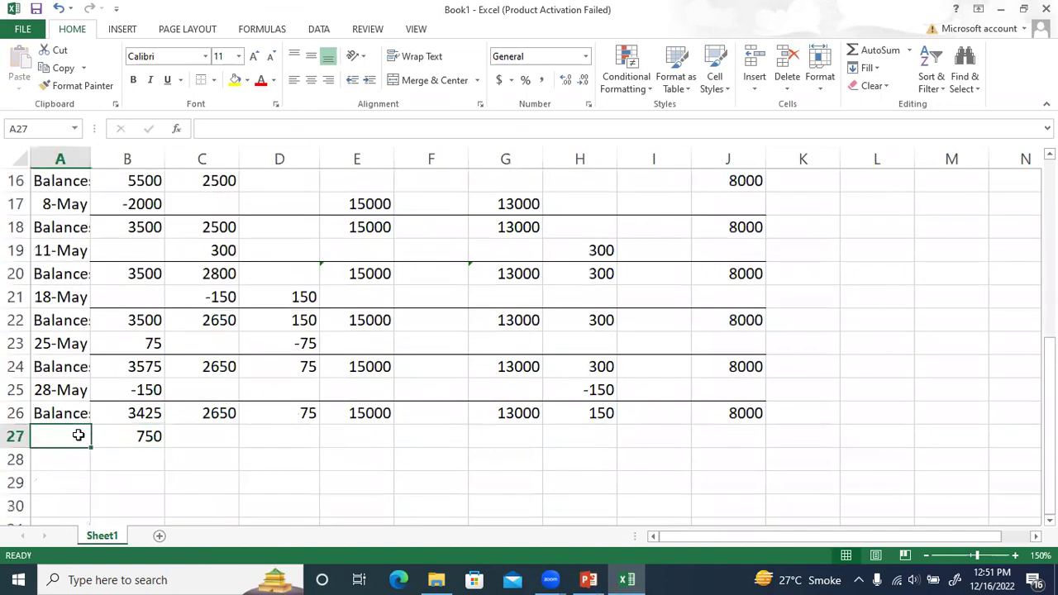
pyautogui.write('May 29')
pyautogui.press('Return')
pyautogui.click(78, 436)
# Step: Compare the May 29 transaction text in B10 with the Cash entry in B27
pyautogui.scroll(1, 213, 405)
pyautogui.scroll(4, 214, 407)
pyautogui.scroll(-4, 213, 406)
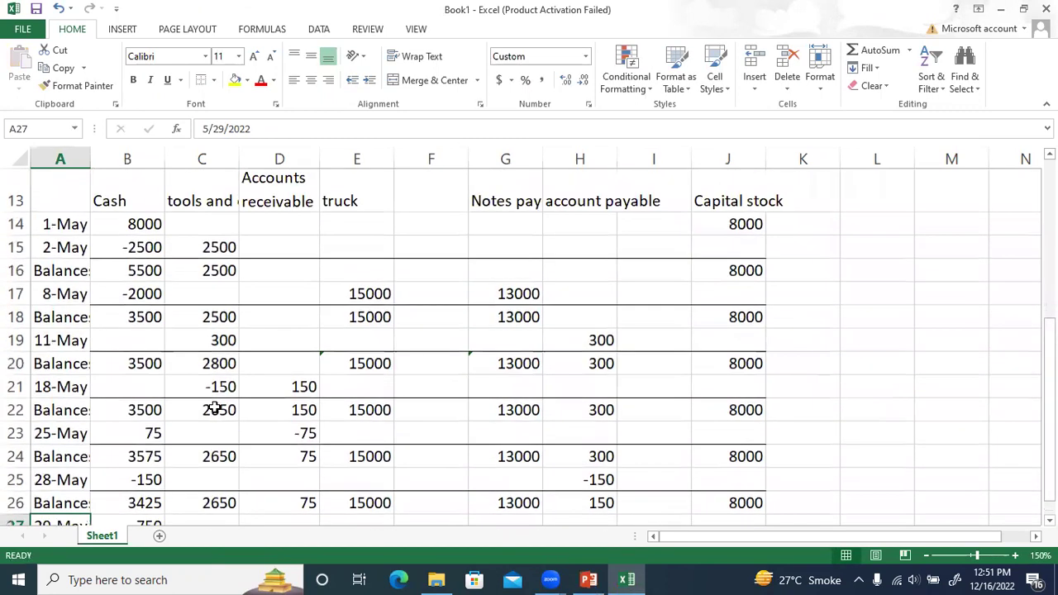
pyautogui.scroll(-1, 206, 371)
pyautogui.scroll(1, 205, 374)
pyautogui.scroll(-1, 206, 373)
pyautogui.click(128, 440)
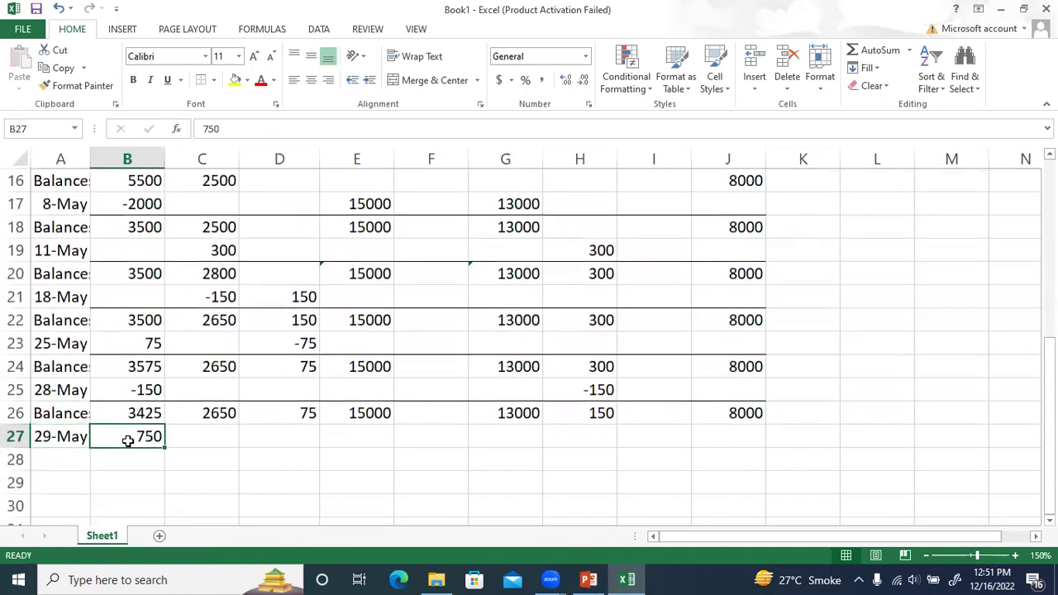
pyautogui.scroll(3, 128, 440)
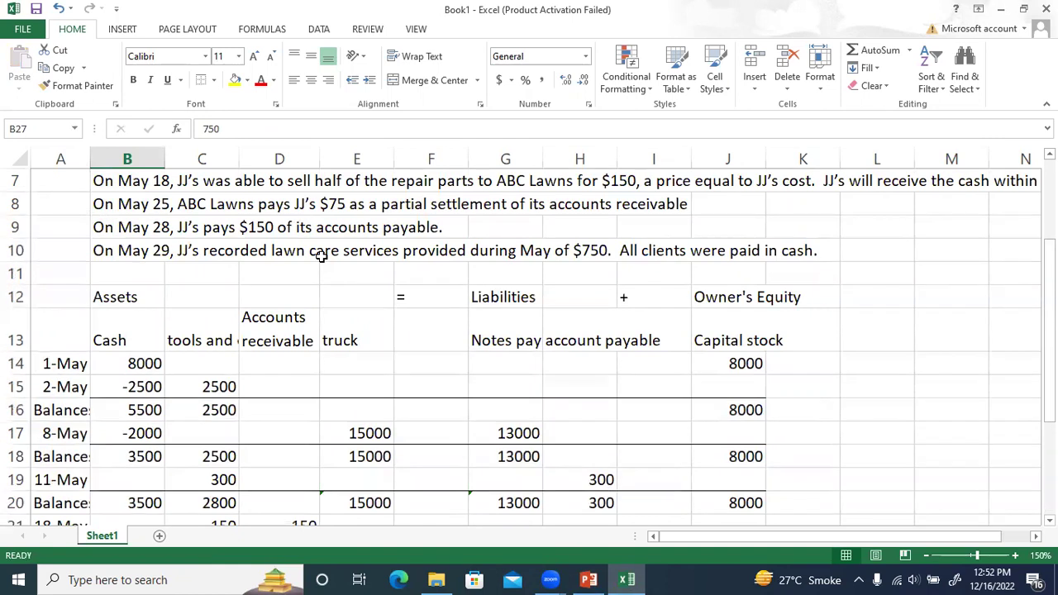
pyautogui.scroll(-2, 321, 256)
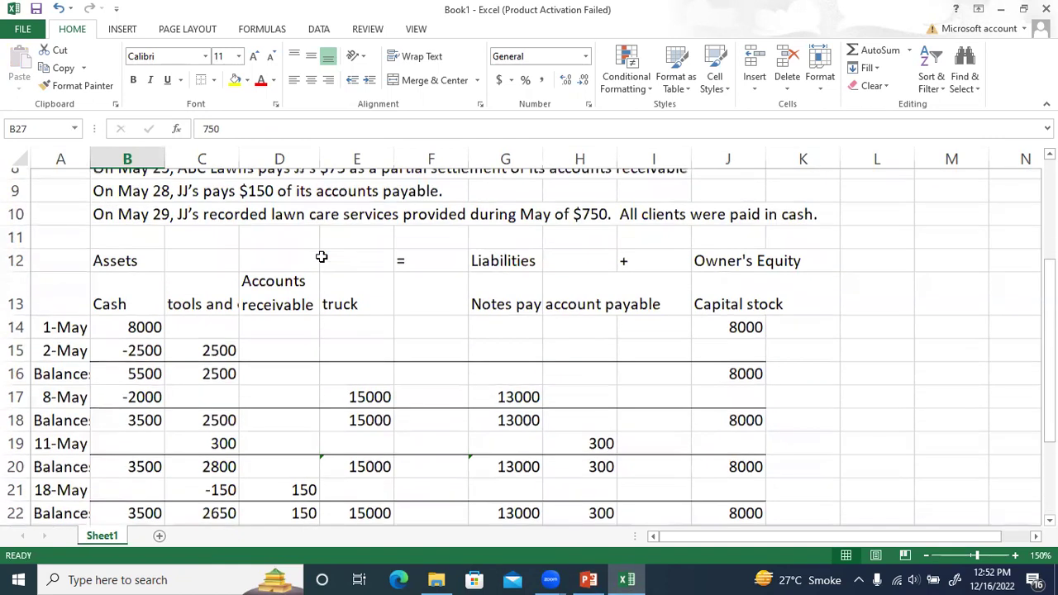
# Step: Examine the asset, liability and Capital stock headings in row 13 for an account to offset the May 29 cash receipt
pyautogui.click(222, 201)
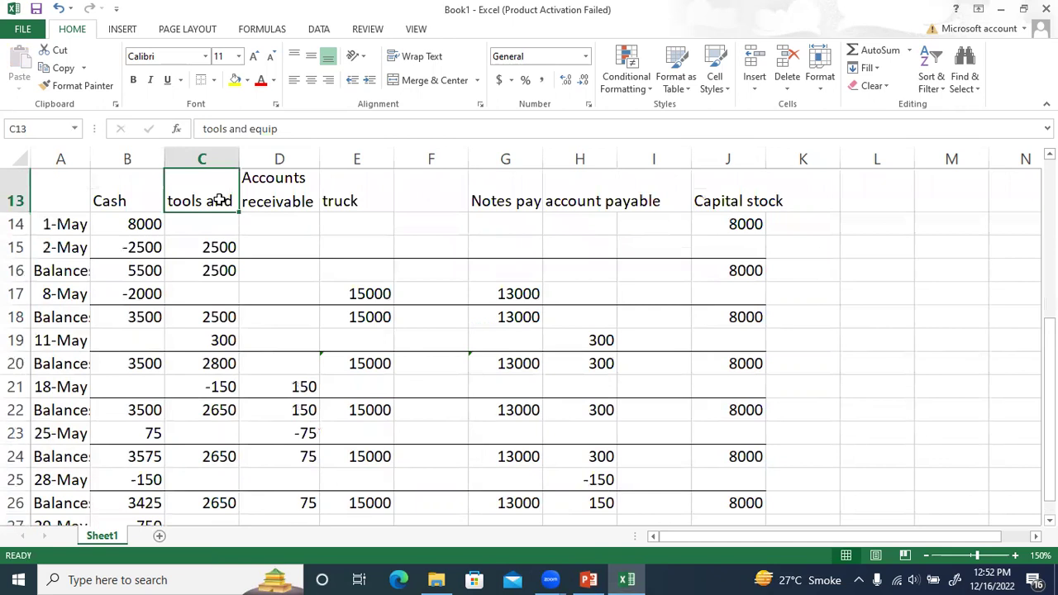
pyautogui.click(279, 201)
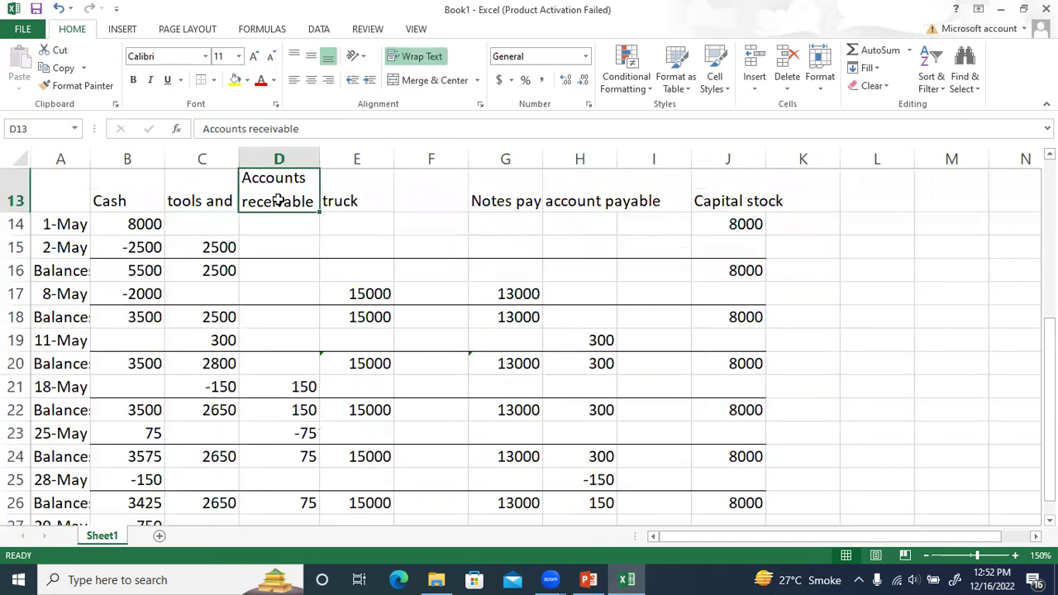
pyautogui.scroll(2, 290, 200)
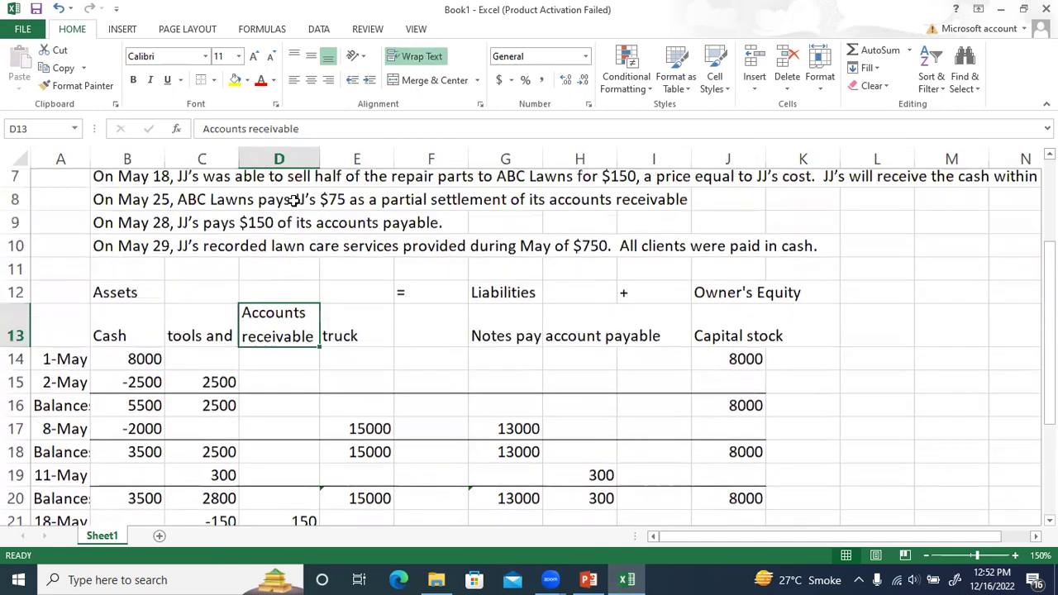
pyautogui.click(343, 321)
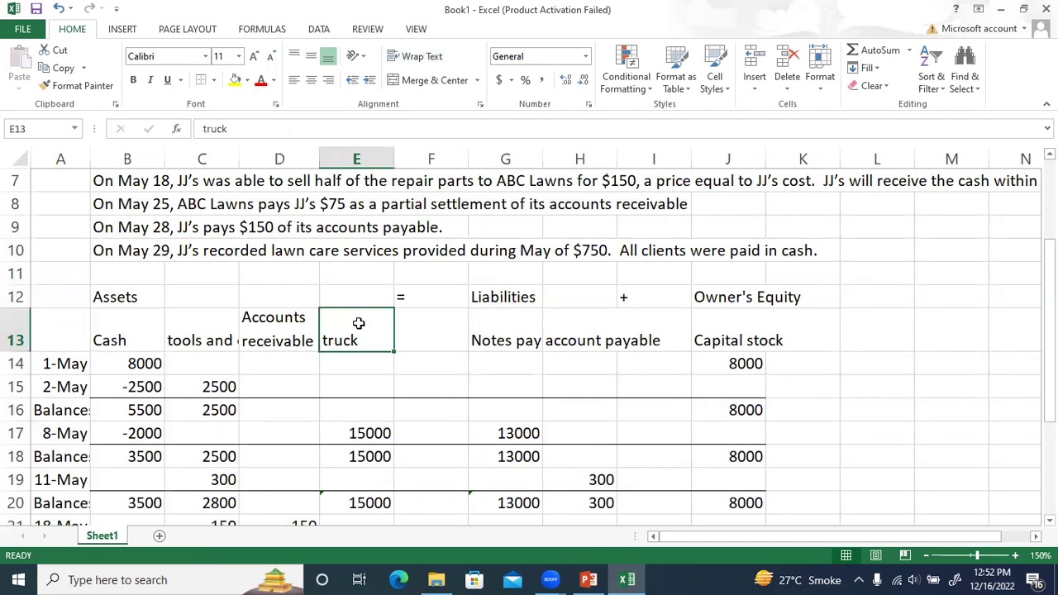
pyautogui.click(490, 340)
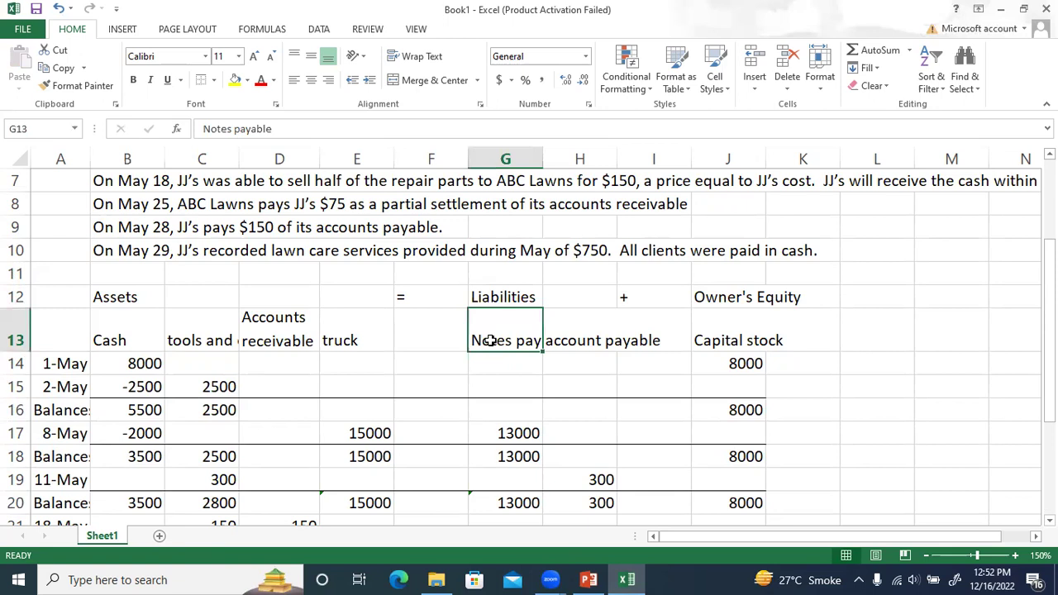
pyautogui.scroll(-3, 490, 340)
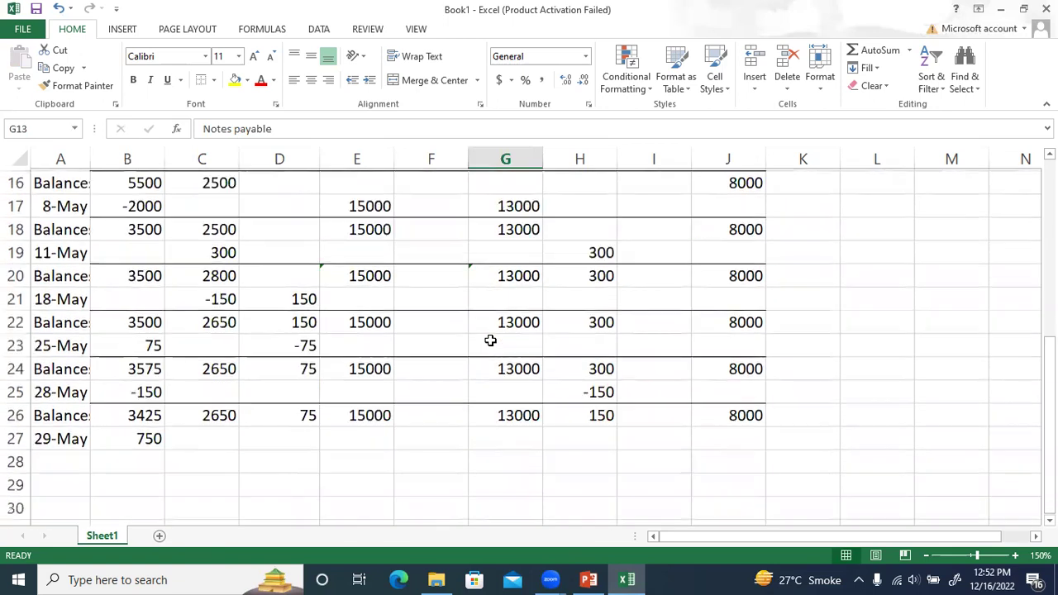
pyautogui.click(143, 436)
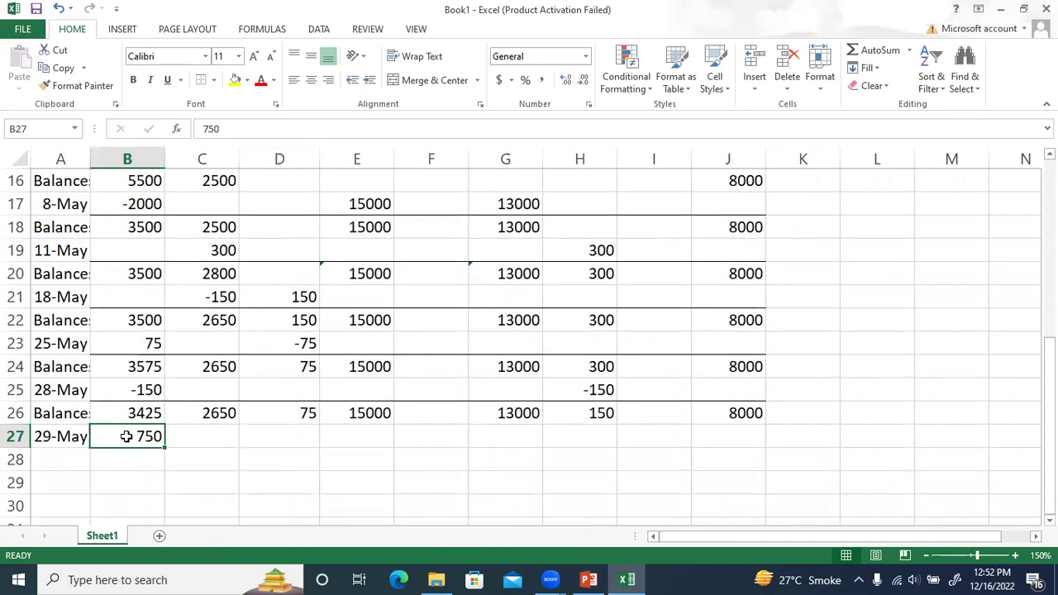
pyautogui.scroll(1, 126, 437)
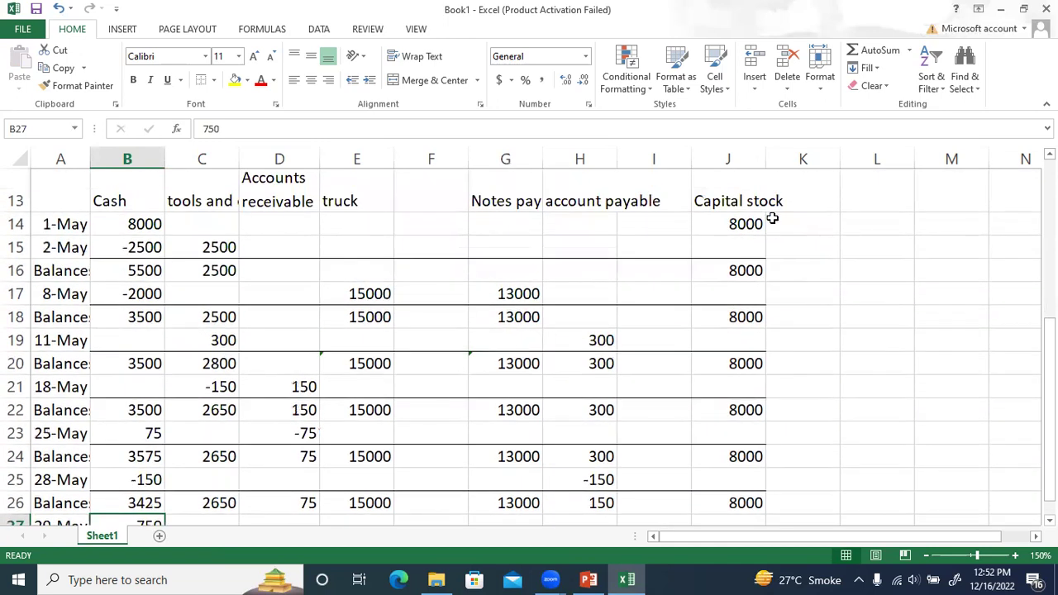
pyautogui.click(747, 201)
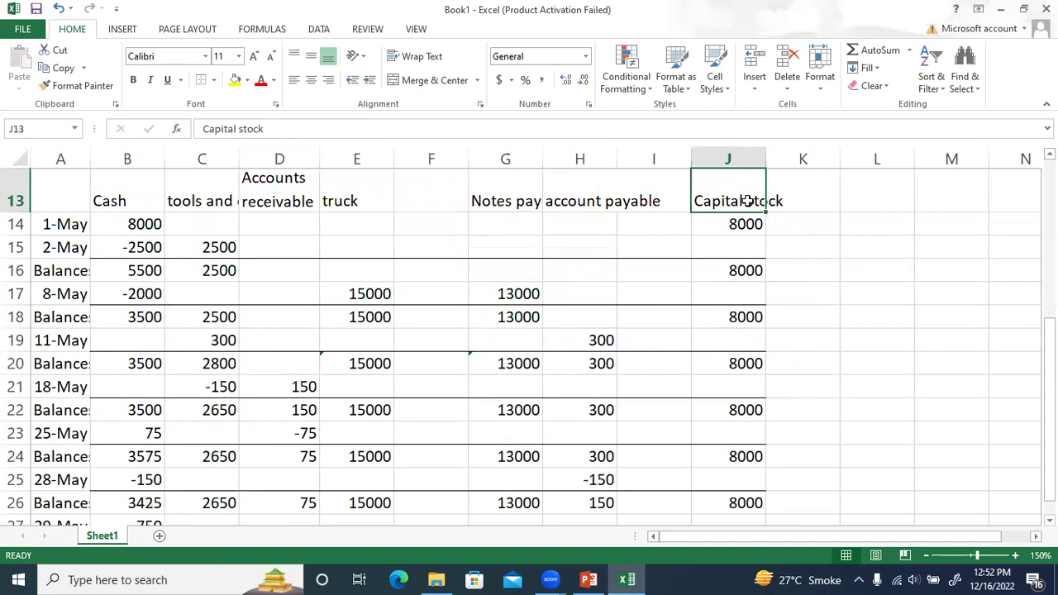
pyautogui.scroll(1, 746, 201)
pyautogui.scroll(1, 746, 201)
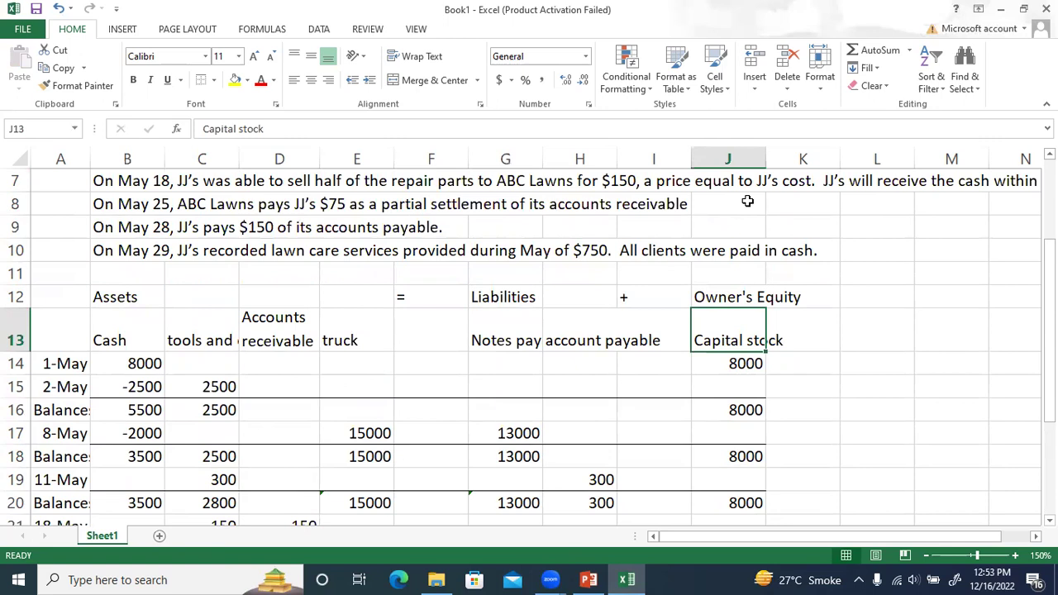
# Step: Enter 750 in J27 under Capital stock for the May 29 lawn care services
pyautogui.scroll(-4, 748, 203)
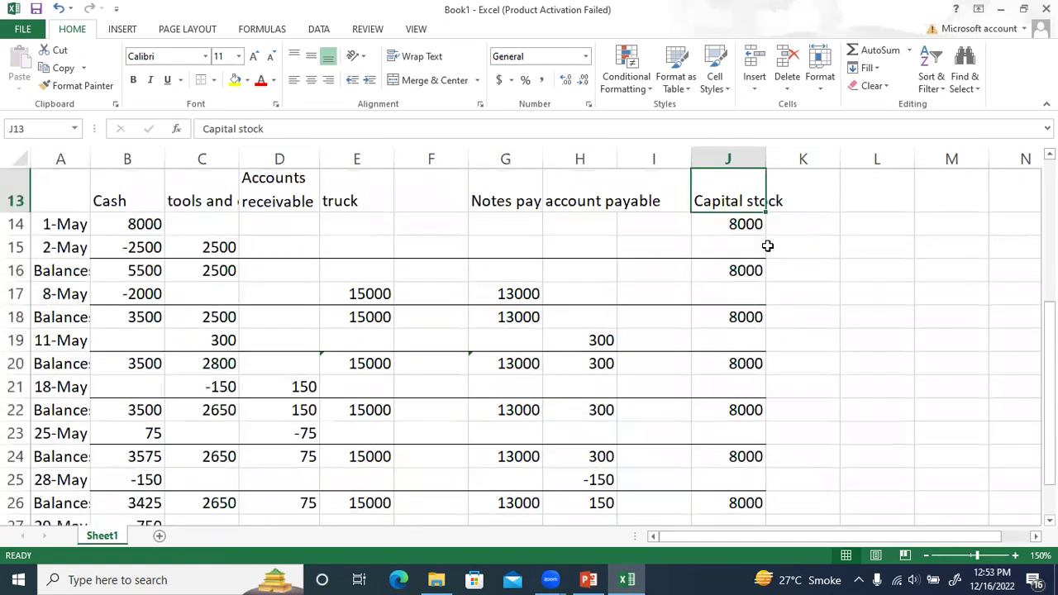
pyautogui.click(745, 369)
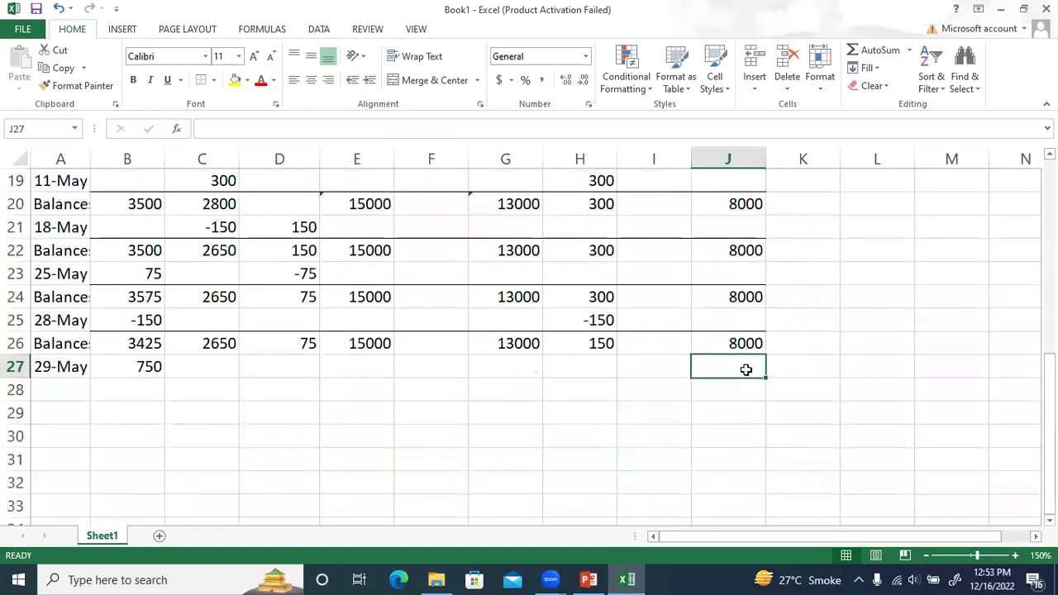
pyautogui.write('+')
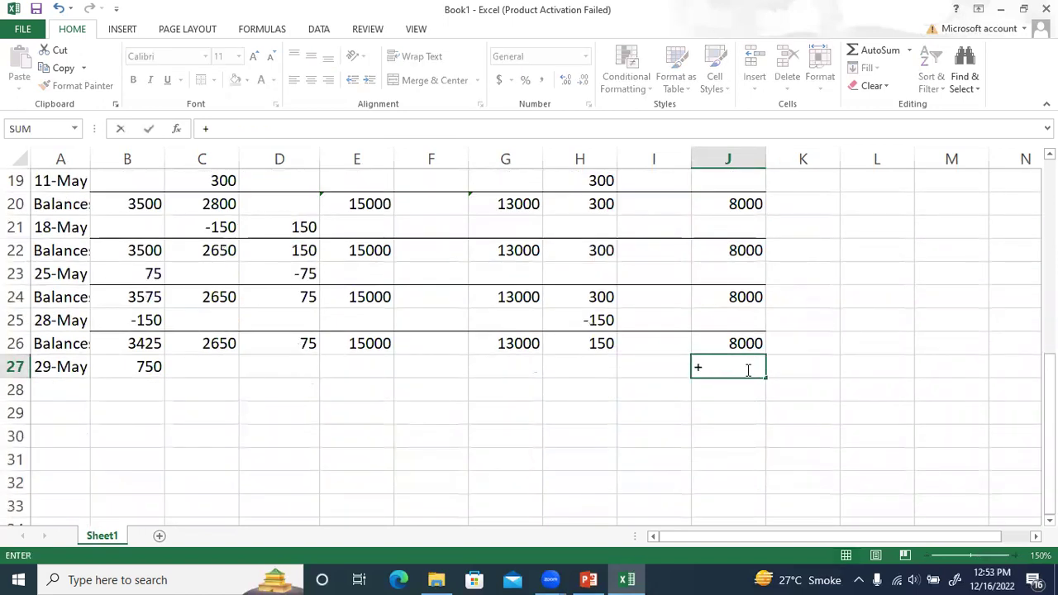
pyautogui.write('750')
pyautogui.press('Return')
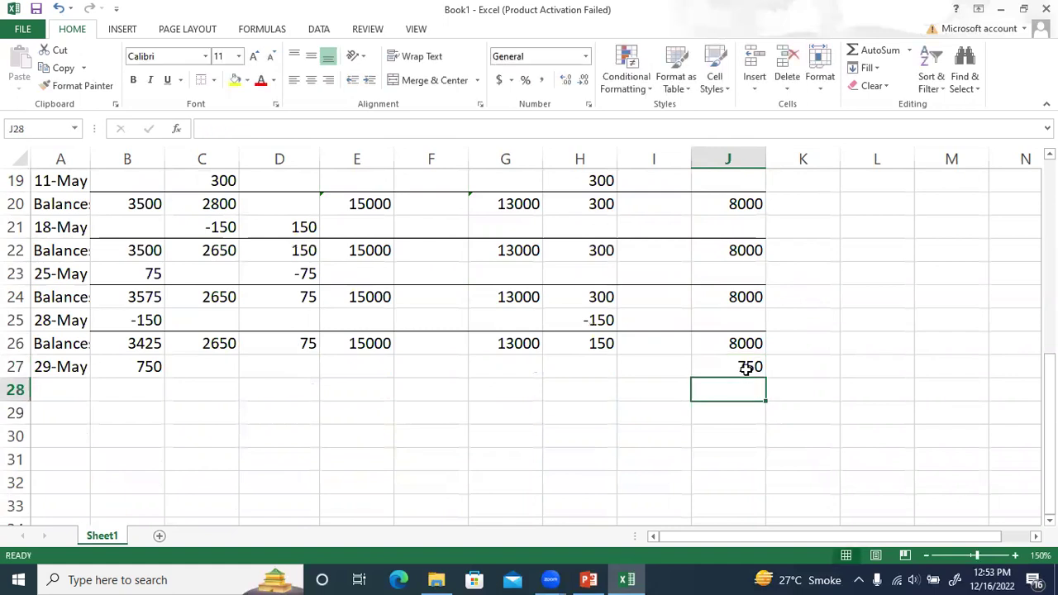
# Step: Move the 750 equity amount from J27 into K27, leaving the May 29 Capital stock cell empty
pyautogui.click(746, 370)
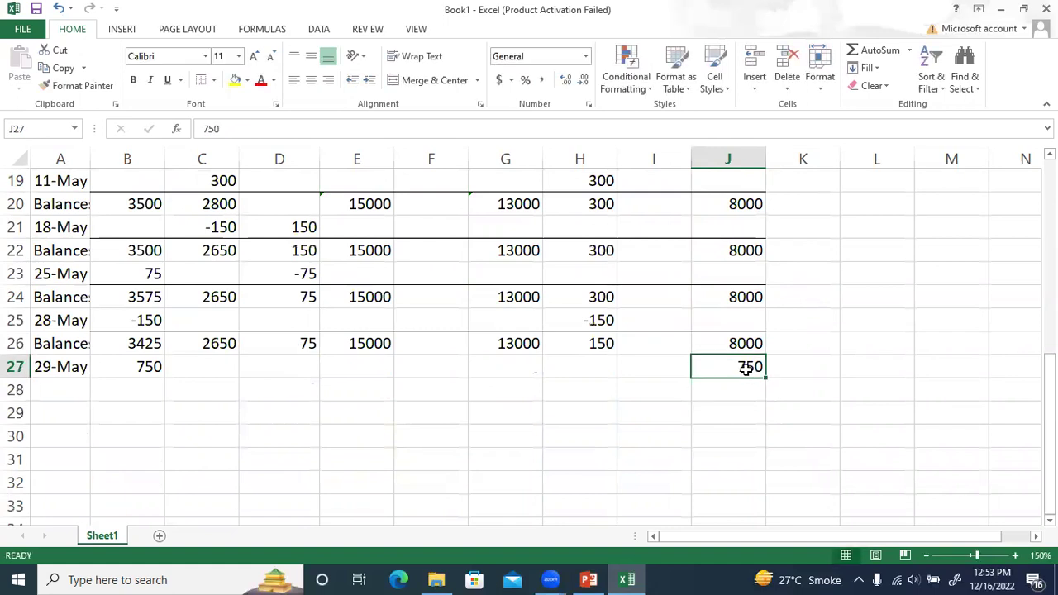
pyautogui.scroll(4, 747, 370)
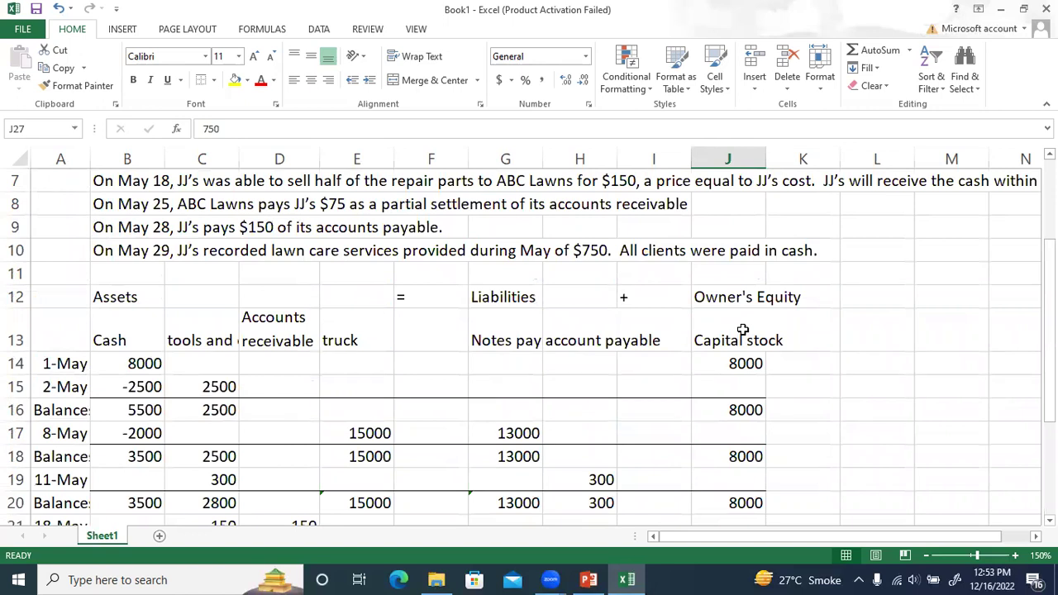
pyautogui.scroll(-3, 743, 335)
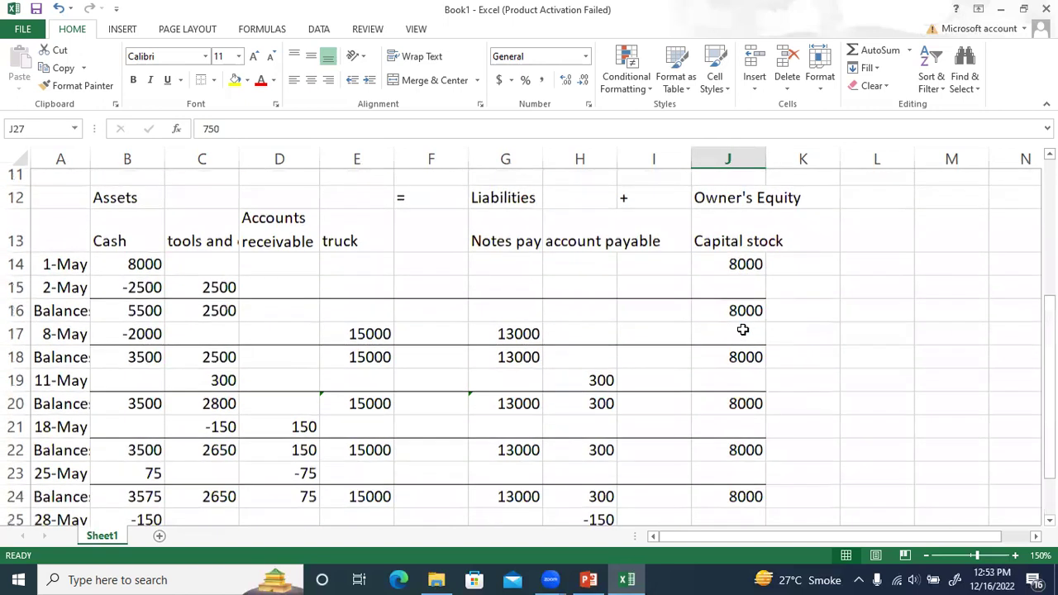
pyautogui.hotkey('ctrl', 'c')
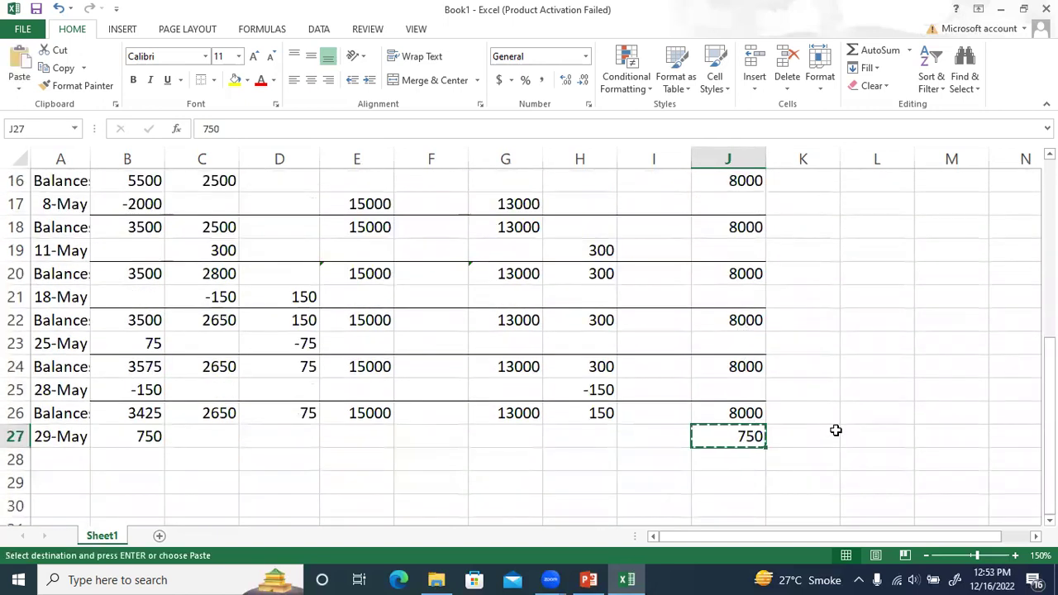
pyautogui.click(830, 433)
pyautogui.hotkey('ctrl', 'v')
pyautogui.scroll(1, 826, 417)
pyautogui.scroll(1, 826, 417)
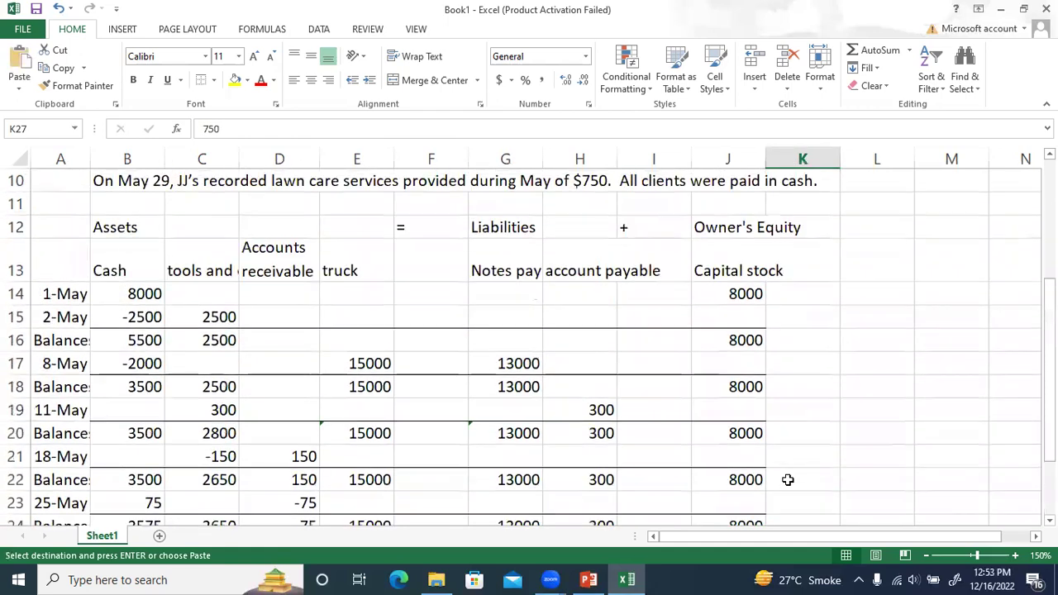
pyautogui.scroll(-3, 786, 480)
pyautogui.click(743, 366)
pyautogui.press('Escape')
pyautogui.press('Return')
# Step: Add the heading "Retained earnings" in K13 beside Capital stock under Owner's Equity
pyautogui.scroll(4, 887, 321)
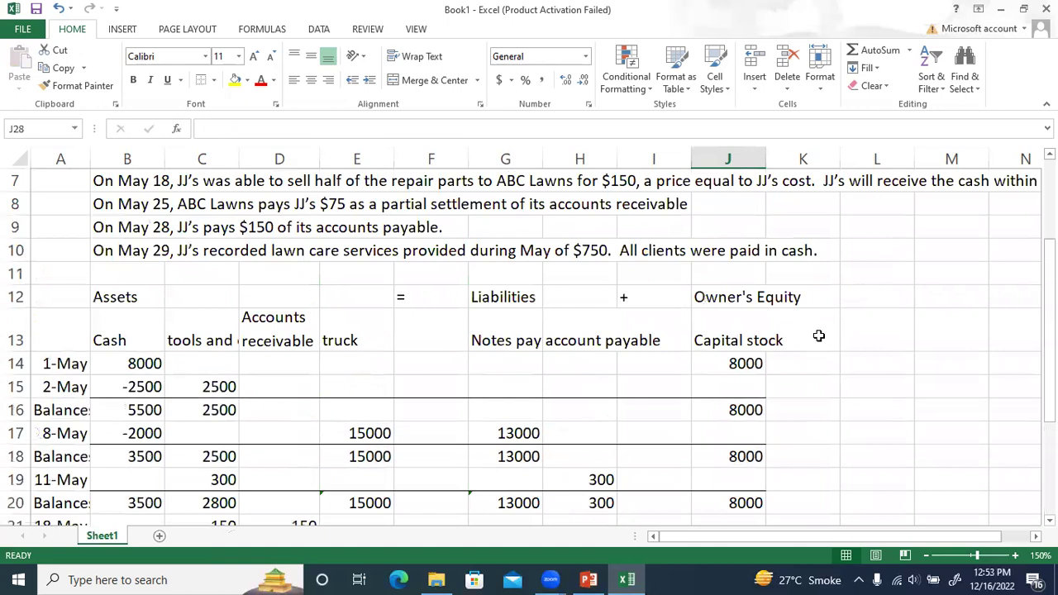
pyautogui.click(818, 334)
pyautogui.write('Retai')
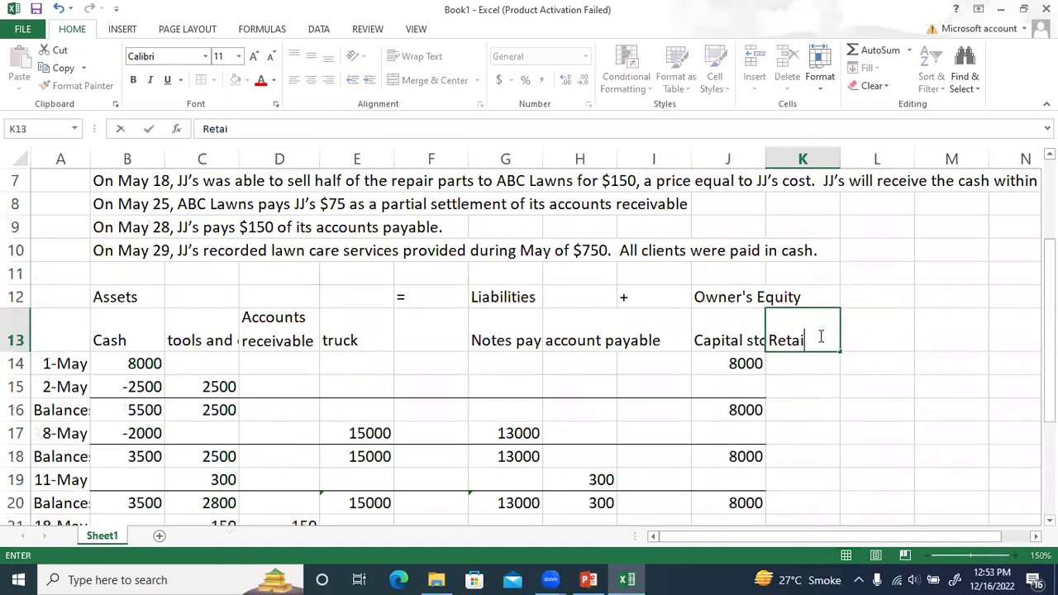
pyautogui.write('ned earnings')
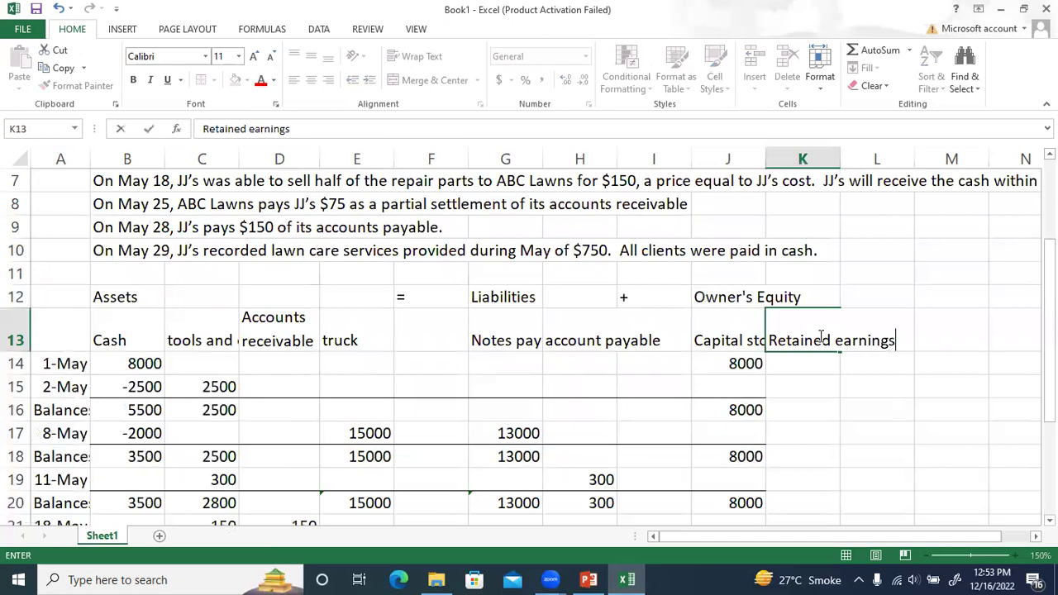
pyautogui.press('Return')
# Step: Copy the Balances row A26:J26 with its label and sum formulas
pyautogui.scroll(-4, 819, 334)
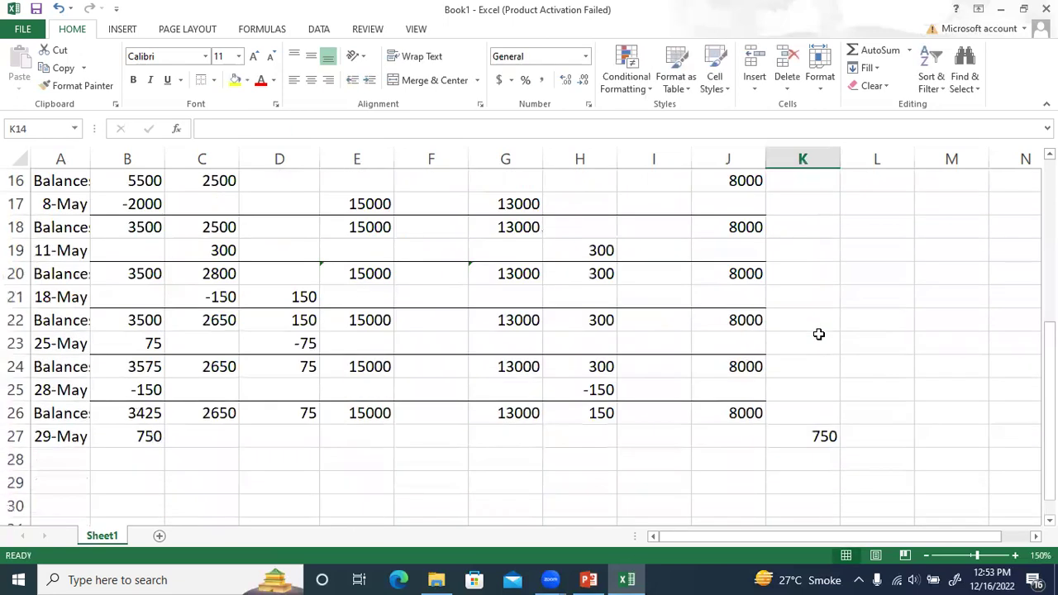
pyautogui.moveTo(55, 343); pyautogui.dragTo(758, 346)
pyautogui.hotkey('ctrl', 'c')
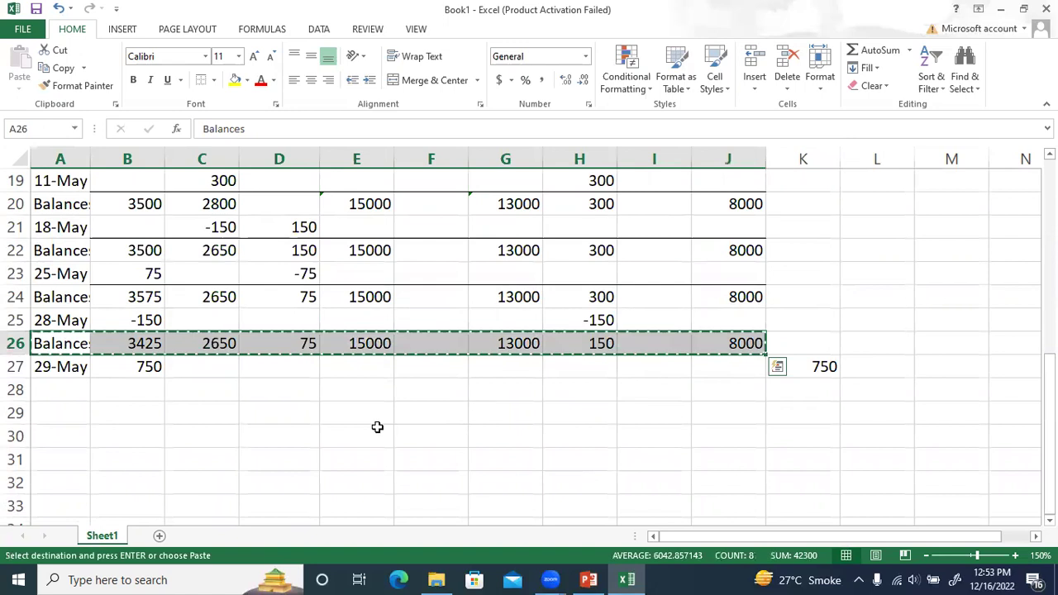
pyautogui.click(146, 389)
pyautogui.hotkey('ctrl', 'v')
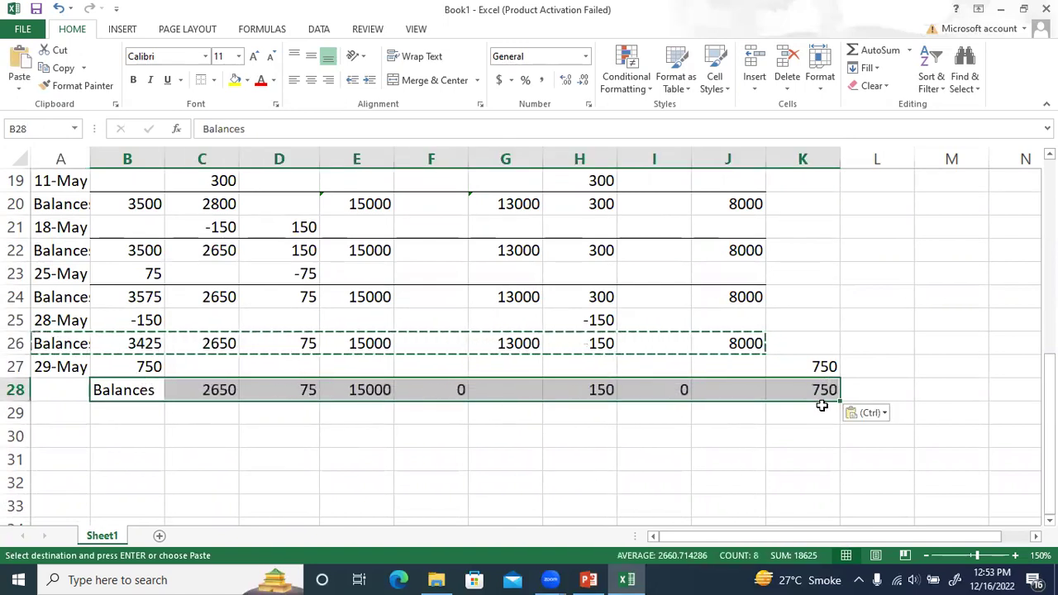
pyautogui.click(820, 391)
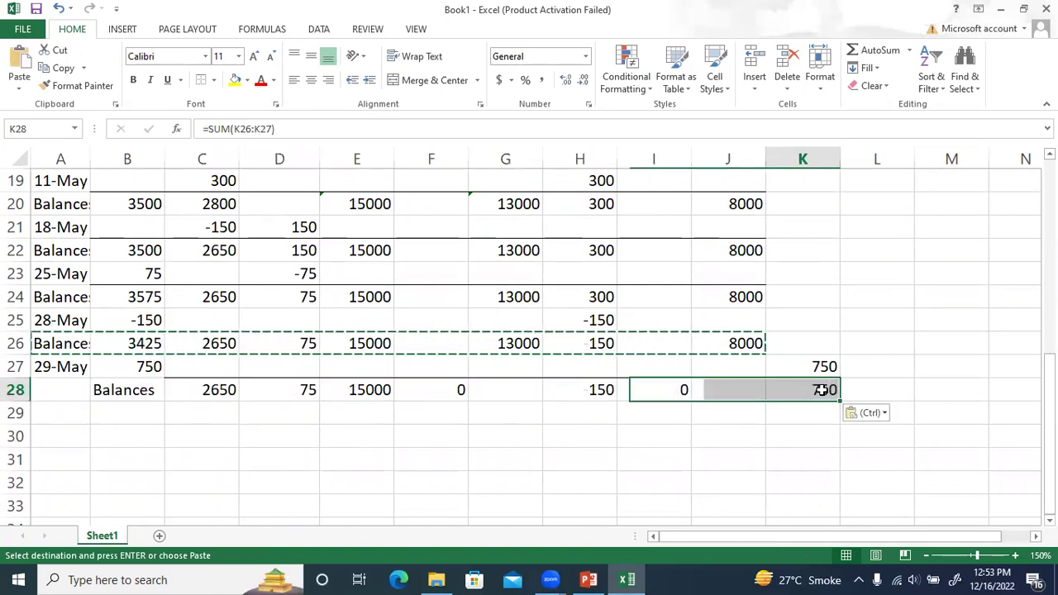
pyautogui.click(469, 391)
pyautogui.click(449, 392)
pyautogui.doubleClick(452, 391)
pyautogui.press('Return')
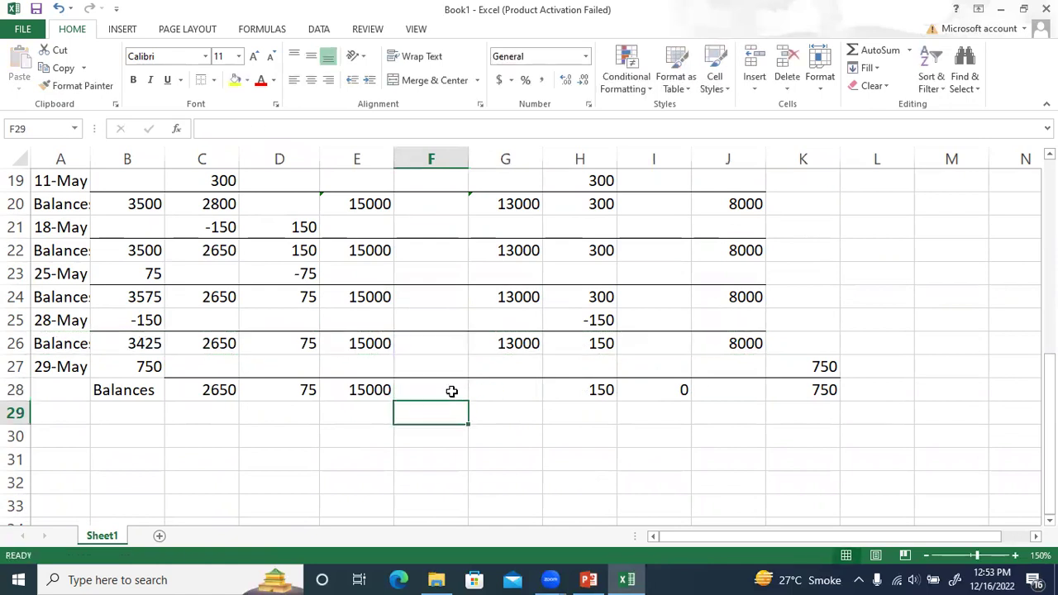
pyautogui.click(428, 387)
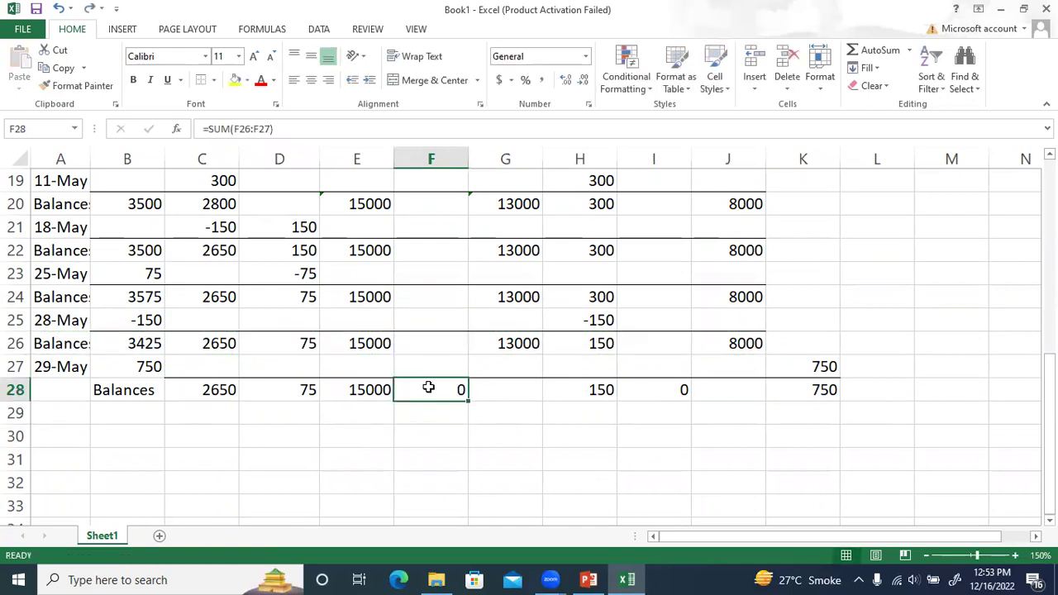
pyautogui.hotkey('ctrl', 'z')
pyautogui.hotkey('ctrl', 'z')
# Step: Paste the copied Balances row into row 28, starting at A28, to total the accounts after May 29
pyautogui.click(69, 394)
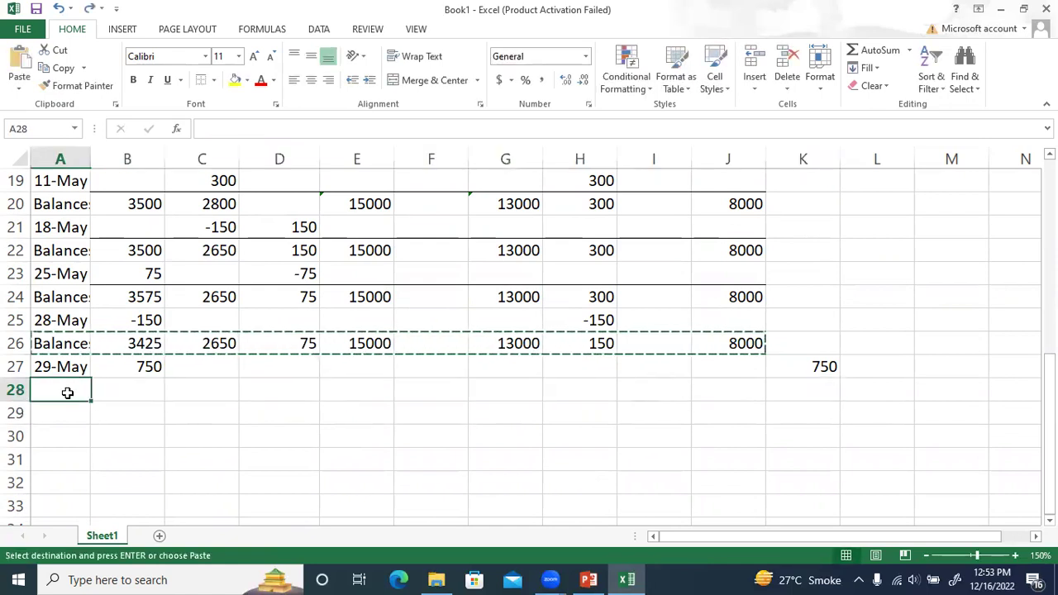
pyautogui.hotkey('ctrl', 'v')
pyautogui.click(578, 409)
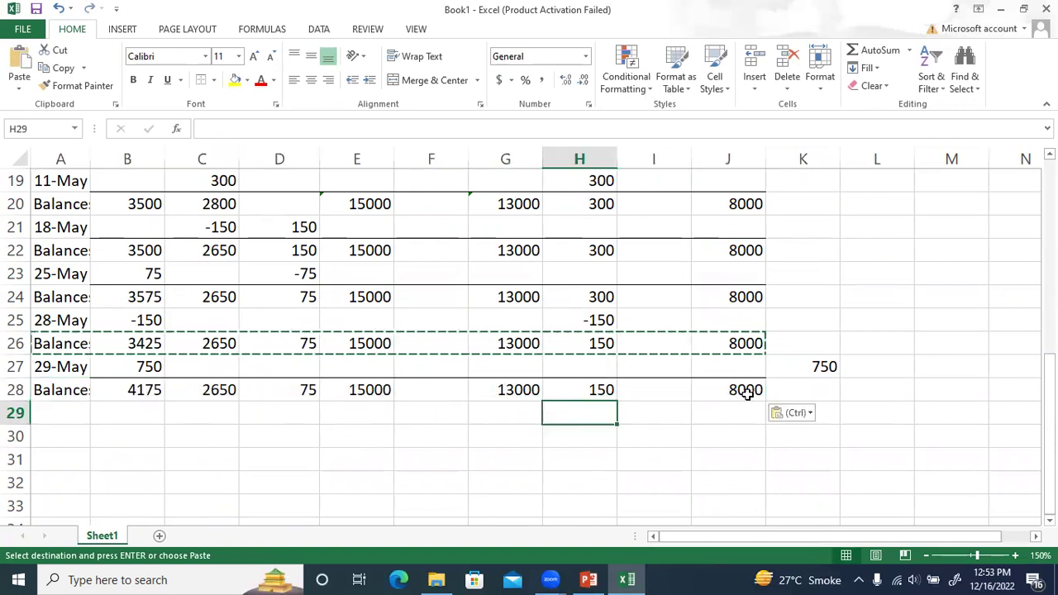
# Step: Copy the Capital stock balance formula from J28 into K28 to total Retained earnings
pyautogui.click(739, 396)
pyautogui.click(803, 389)
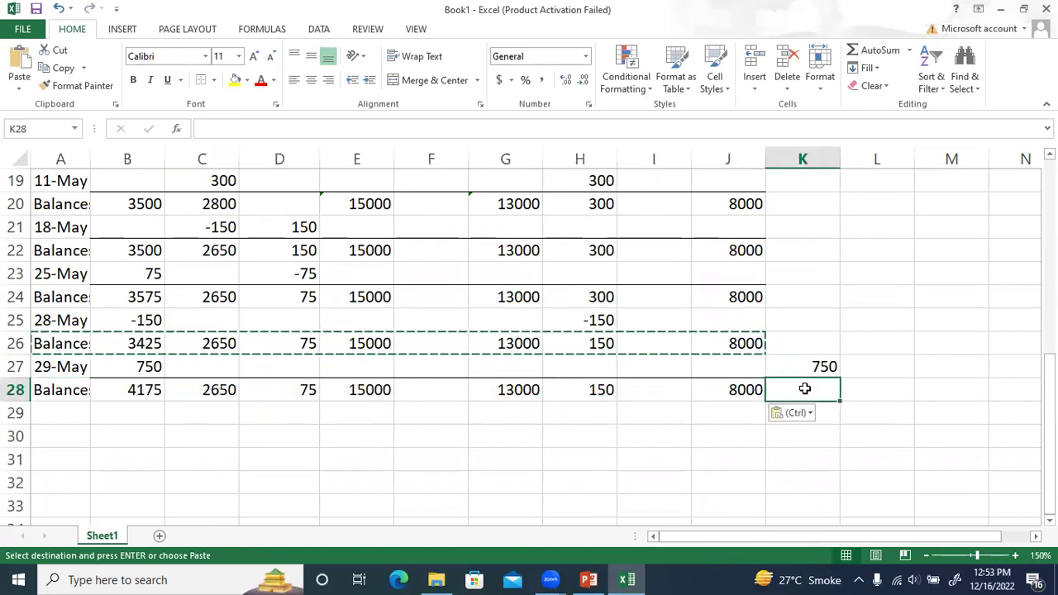
pyautogui.click(752, 388)
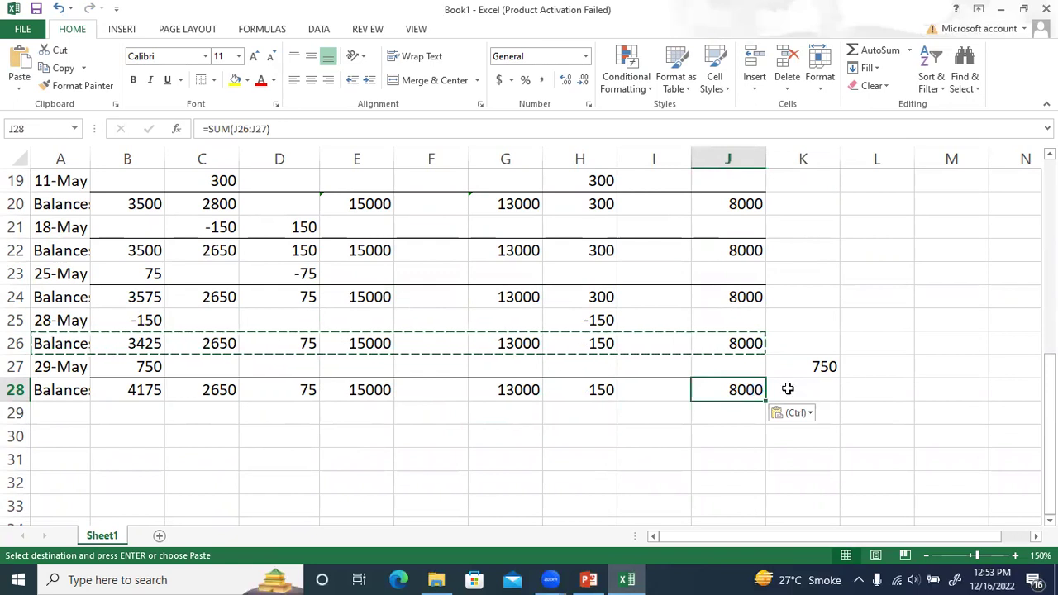
pyautogui.hotkey('ctrl', 'c')
pyautogui.click(788, 388)
pyautogui.hotkey('ctrl', 'v')
pyautogui.click(824, 413)
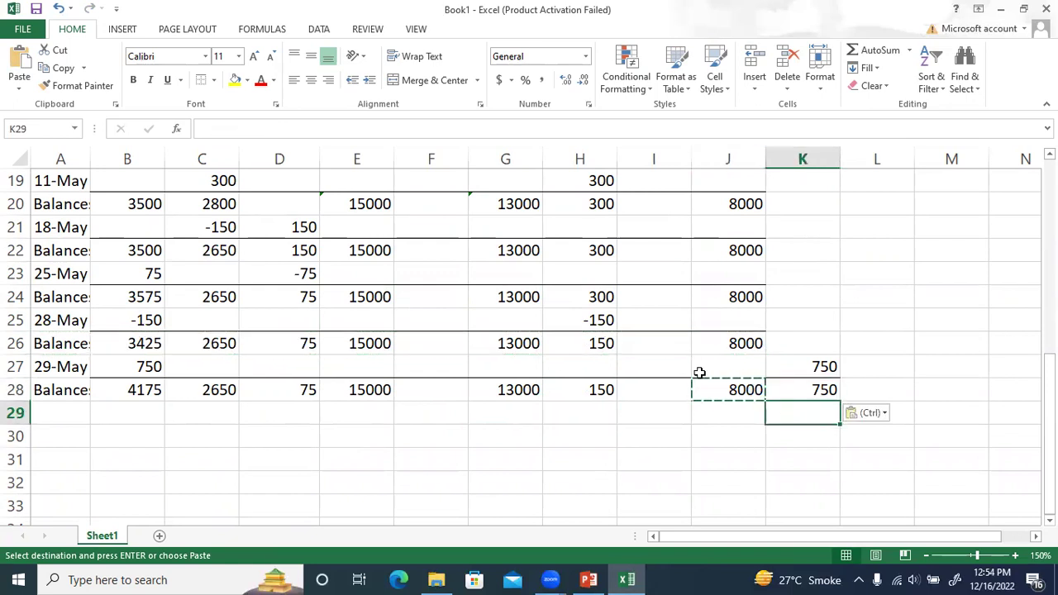
# Step: Review the Capital stock and Retained earnings headings in row 13 against their closing balances in row 28
pyautogui.scroll(3, 765, 358)
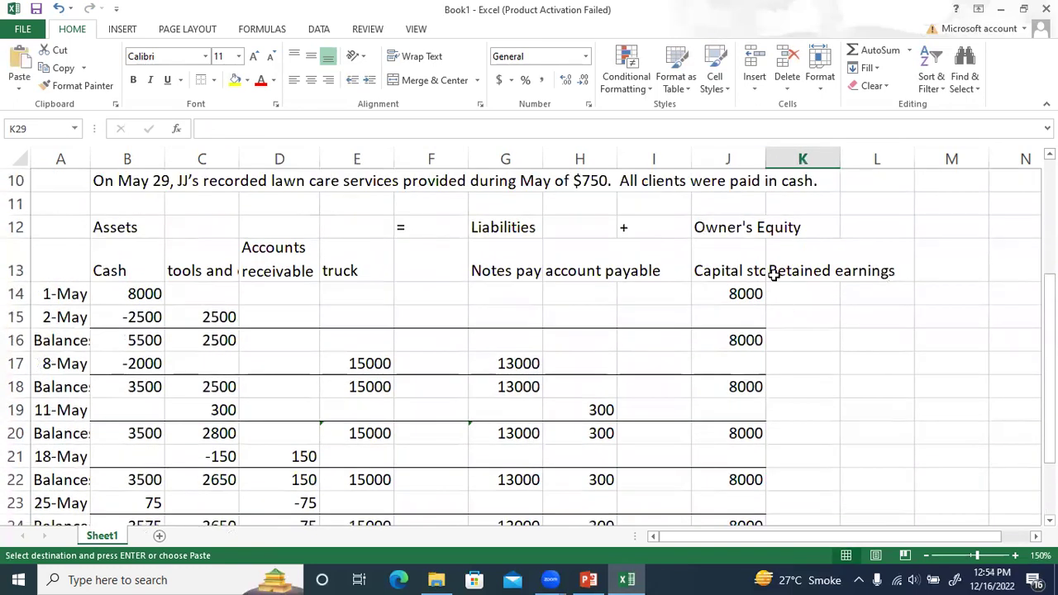
pyautogui.click(755, 272)
pyautogui.click(822, 264)
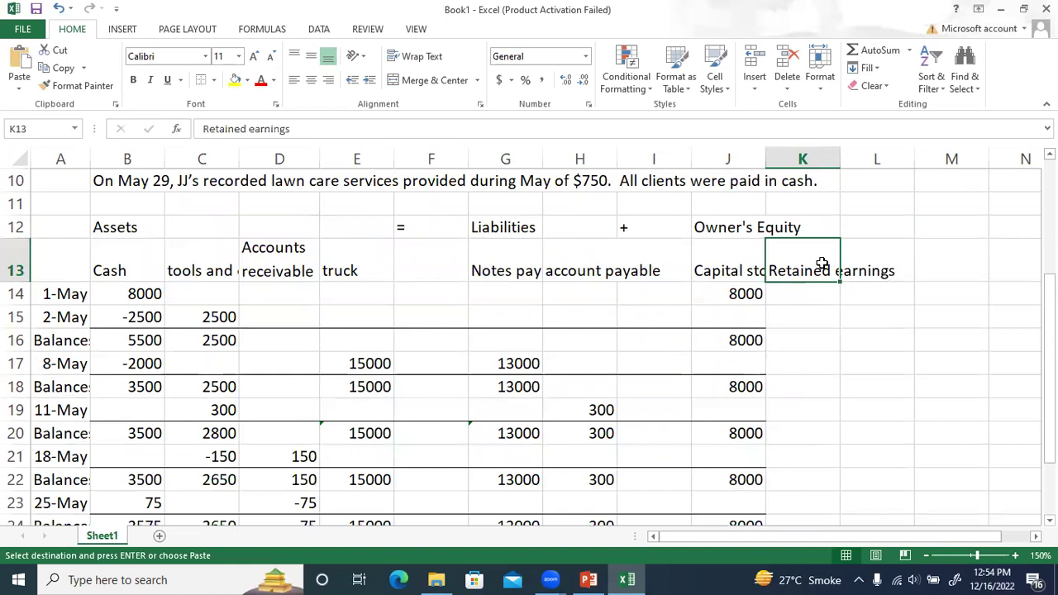
pyautogui.scroll(-1, 822, 263)
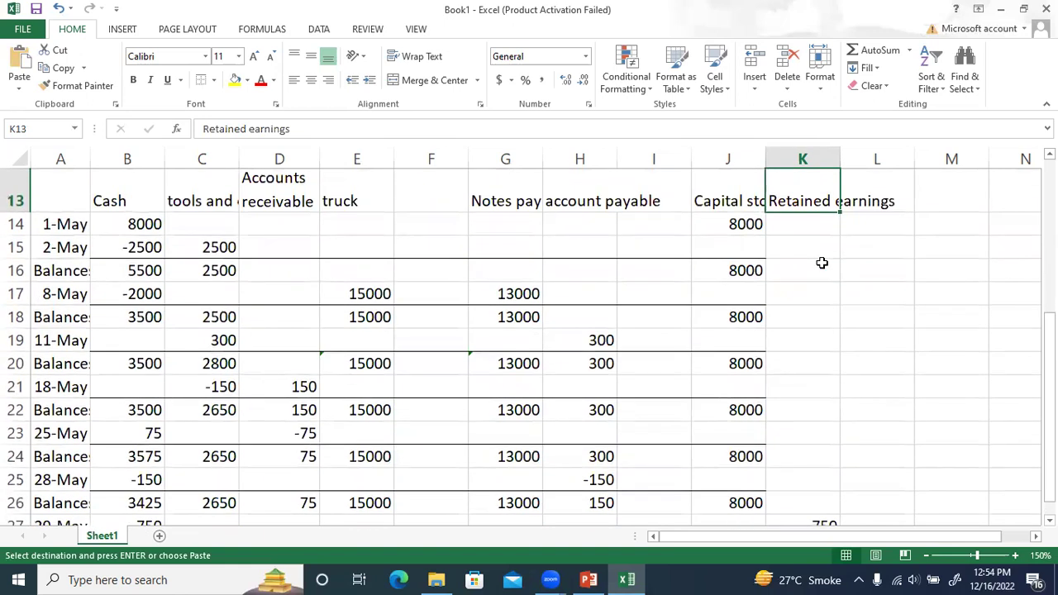
pyautogui.scroll(-2, 823, 263)
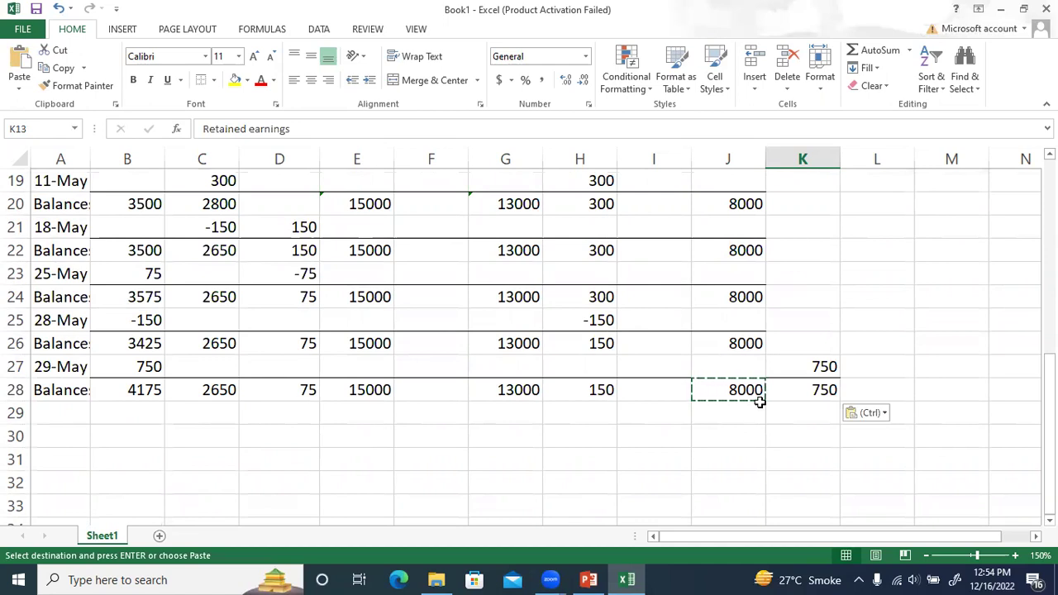
pyautogui.click(814, 389)
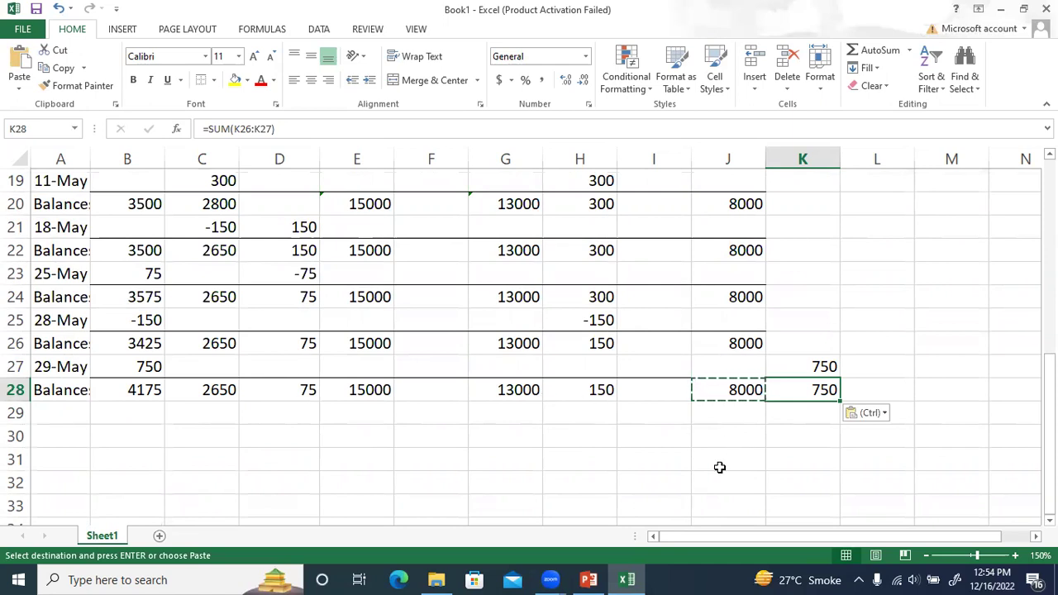
# Step: Switch to the PowerPoint slide show and advance to the May 29 lawn care services slide
pyautogui.click(587, 579)
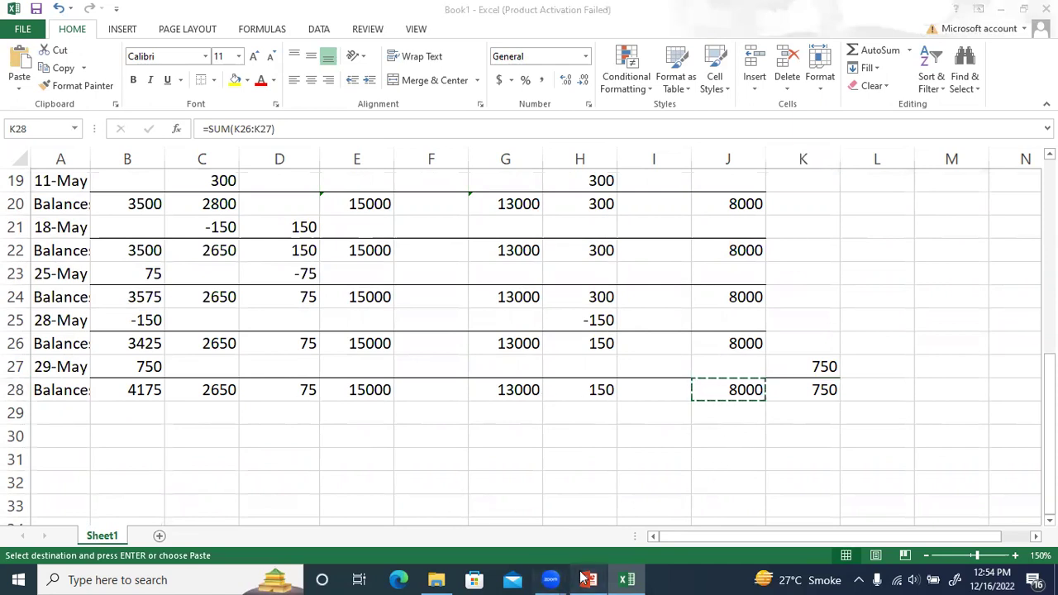
pyautogui.click(808, 553)
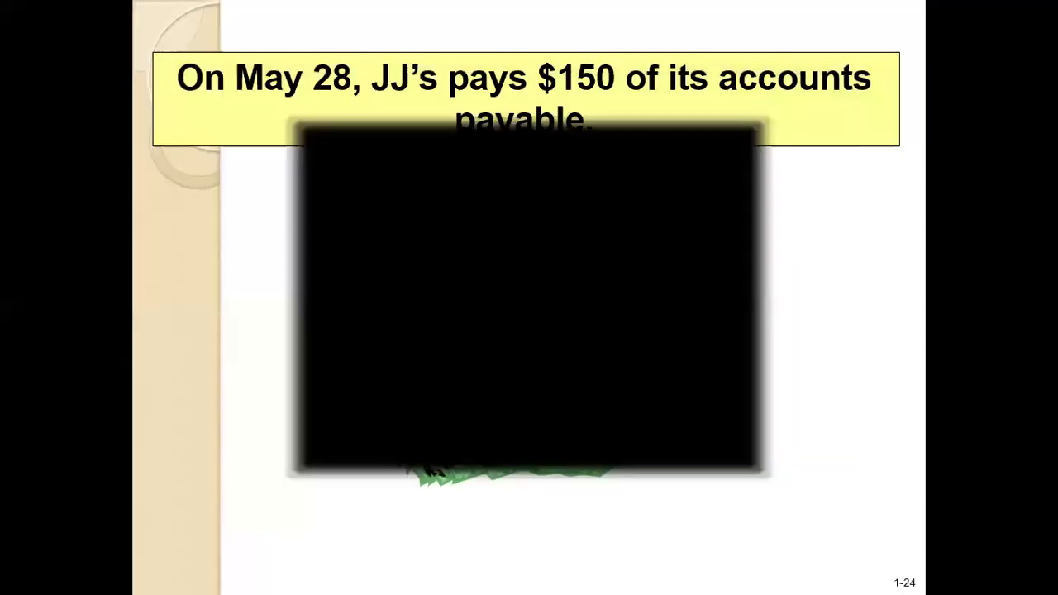
pyautogui.press('Right')
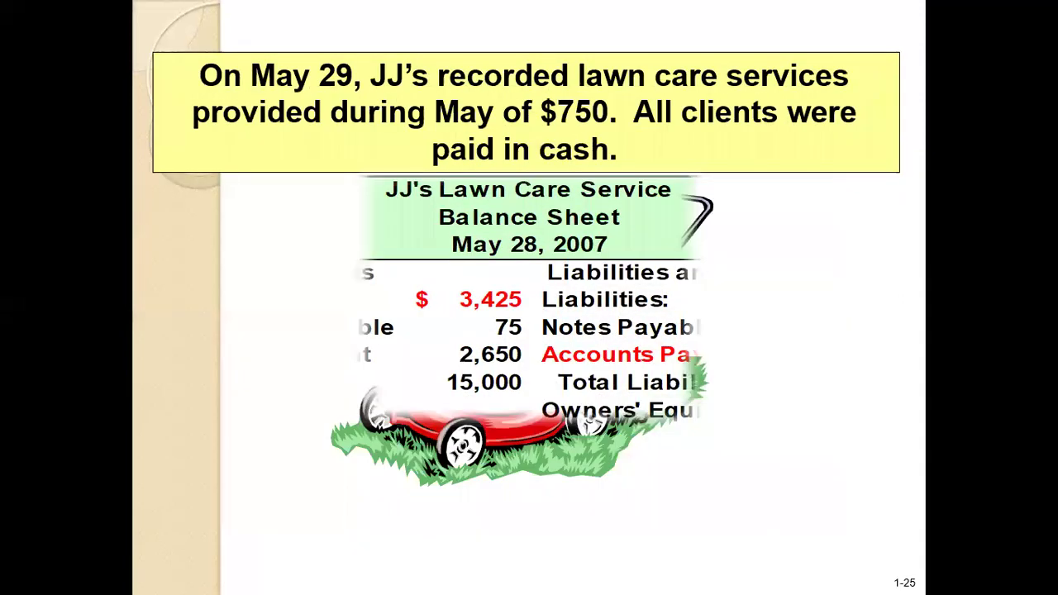